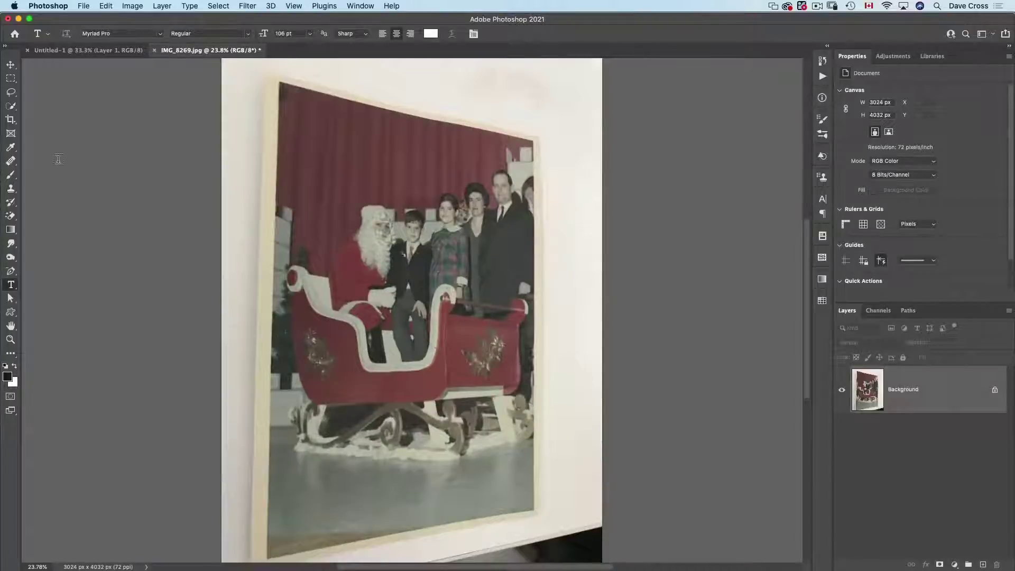
Perspective Crop the skewed Santa sleigh photo to the four corners of its picture area, leaving out the pale border and background
left_click_drag(10, 121, 60, 130)
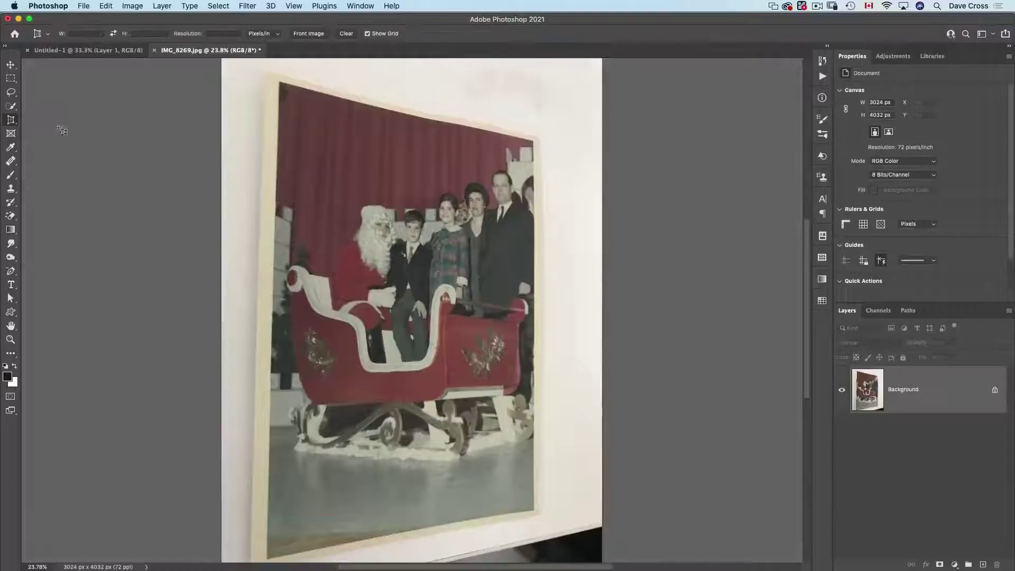
left_click(279, 83)
left_click(533, 142)
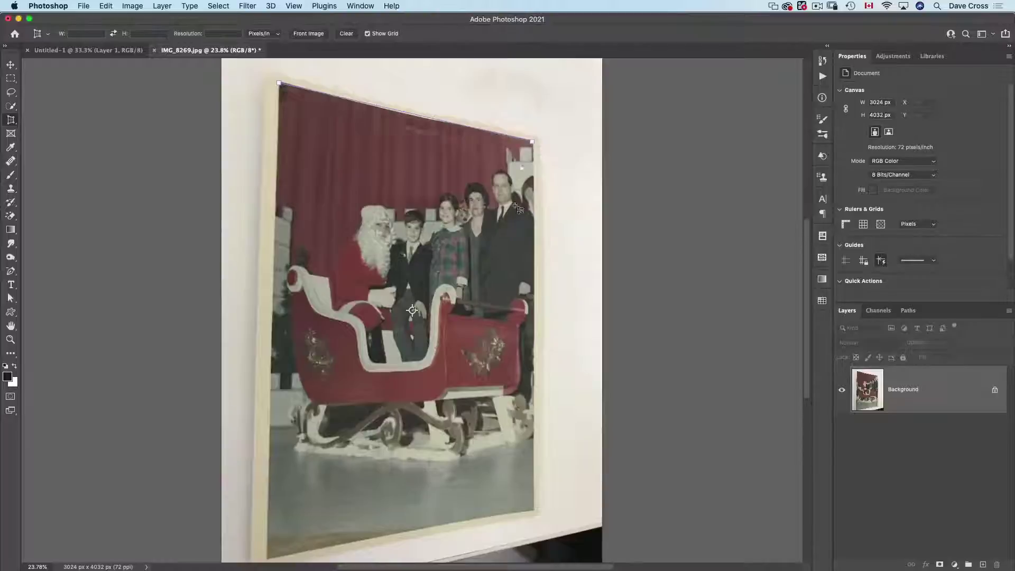
left_click(534, 509)
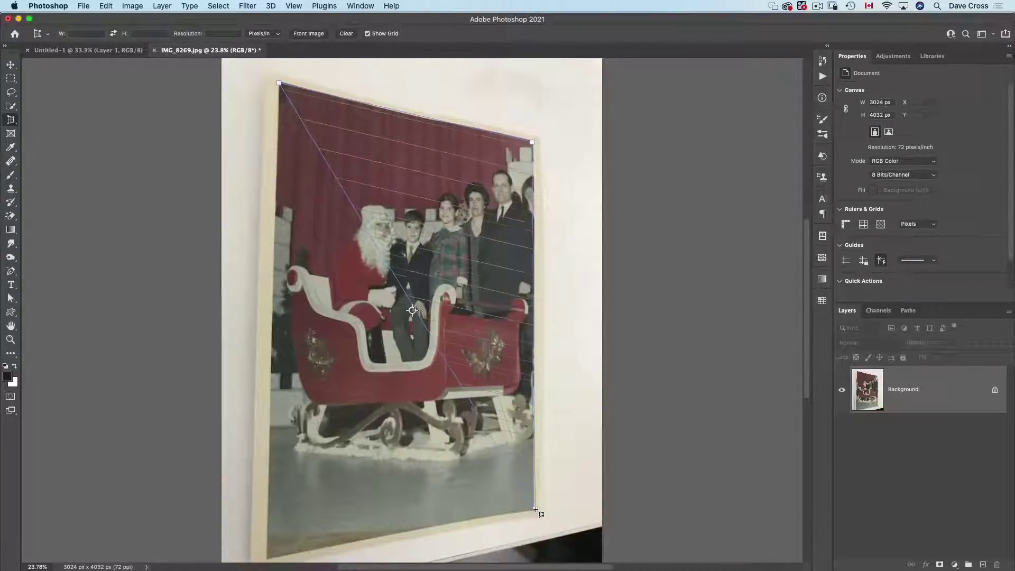
left_click(270, 557)
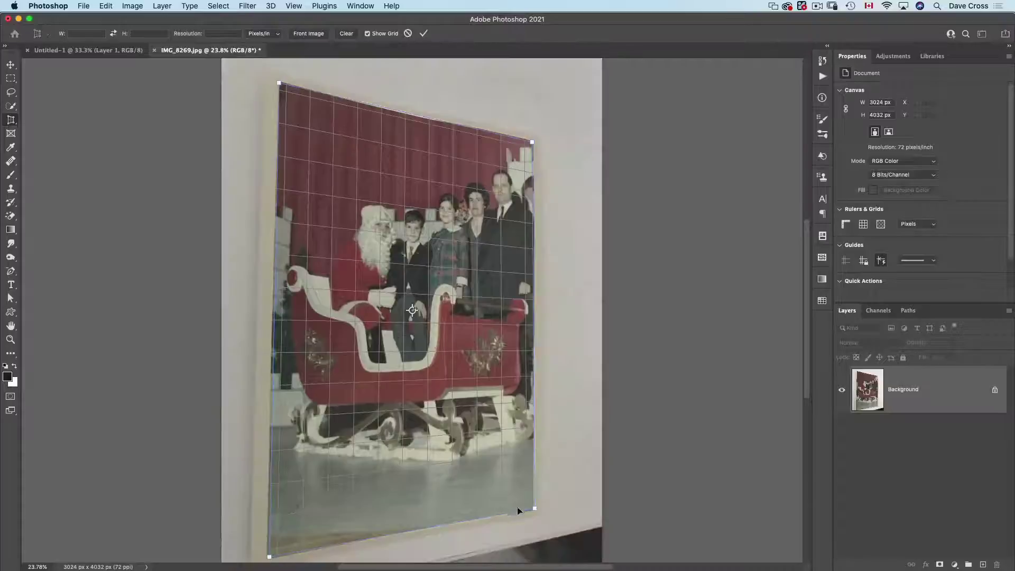
left_click_drag(535, 509, 533, 512)
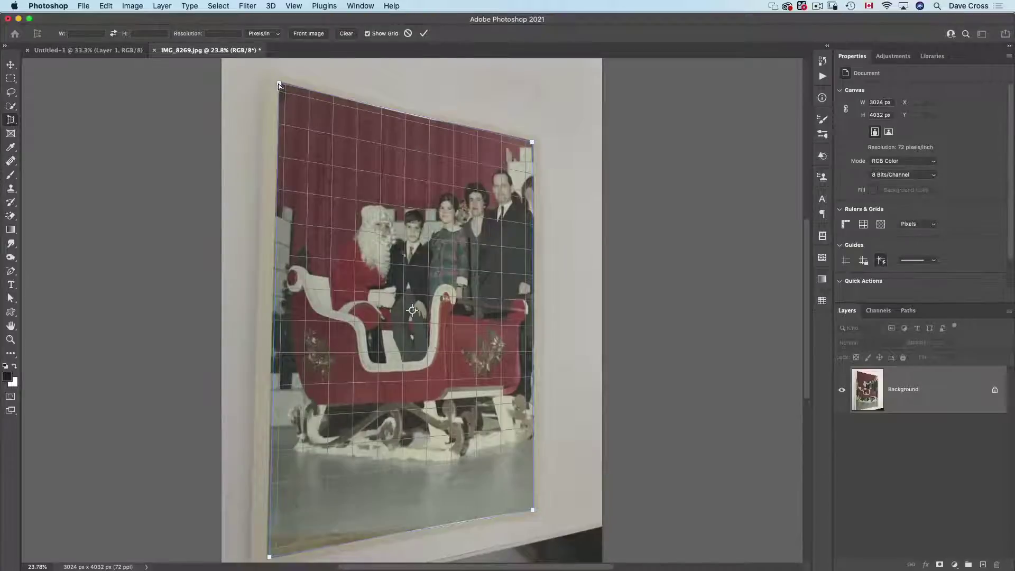
left_click_drag(279, 82, 281, 81)
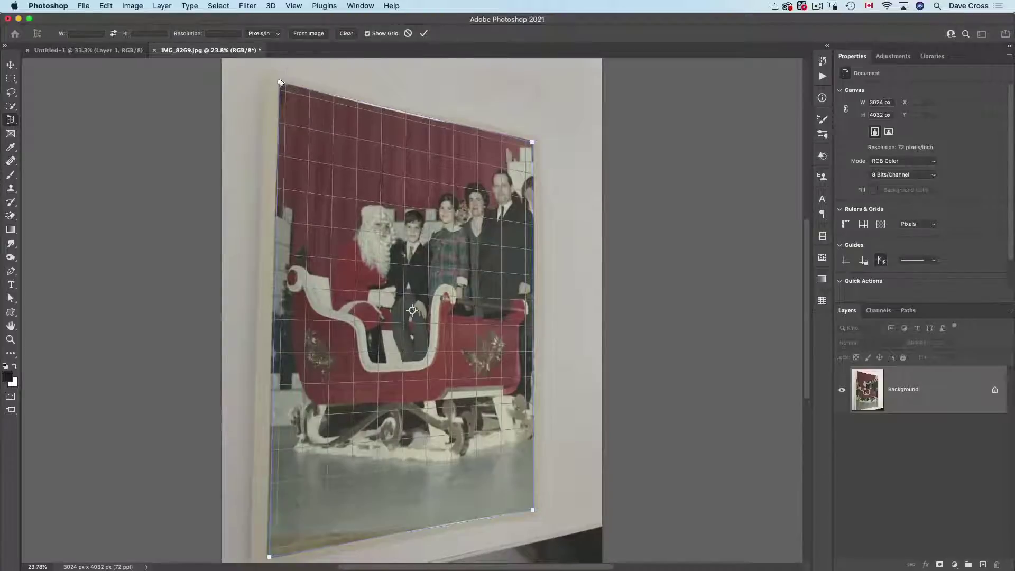
key("Return")
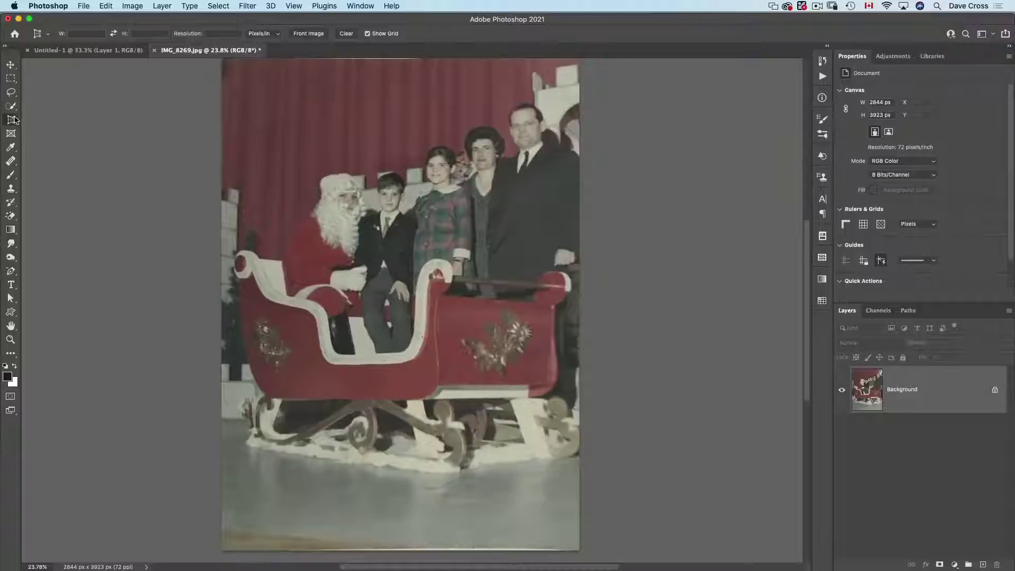
Crop off the leftover border strips along the top and bottom edges of the straightened sleigh photo
left_click_drag(14, 120, 42, 120)
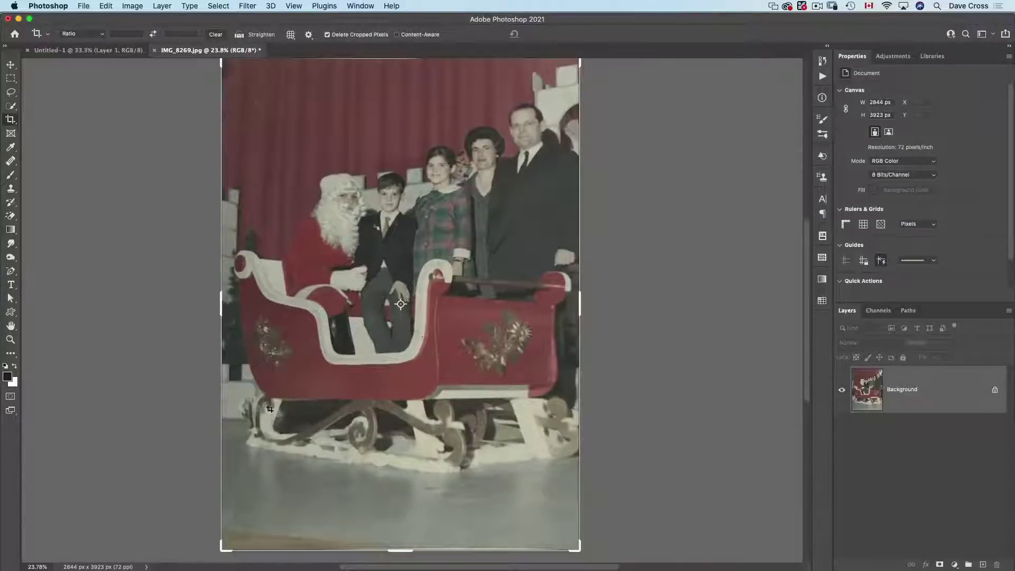
mouse_move(579, 549)
left_mouse_down()
mouse_move(590, 557)
mouse_move(592, 549)
left_mouse_up()
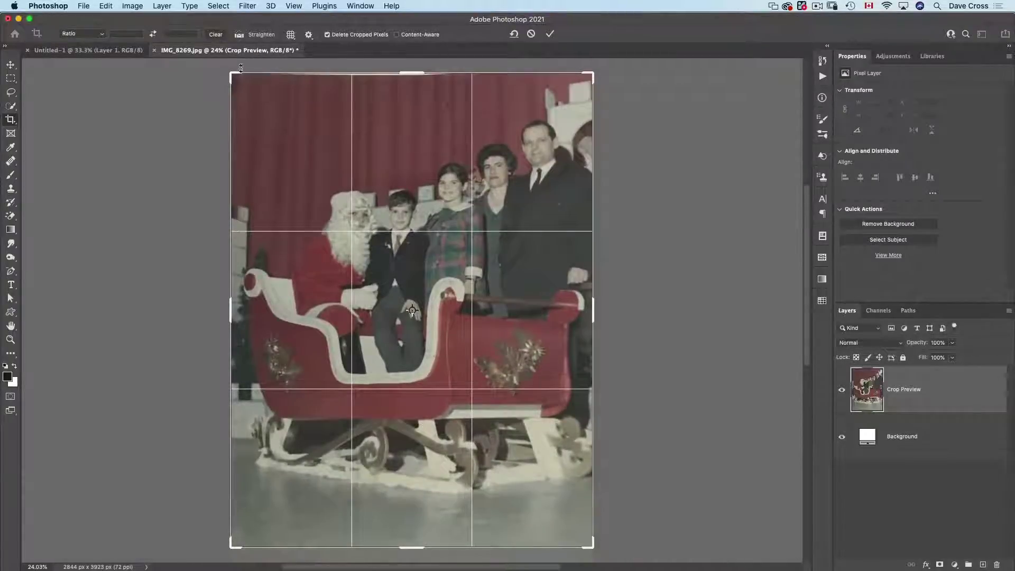
left_click_drag(232, 70, 231, 83)
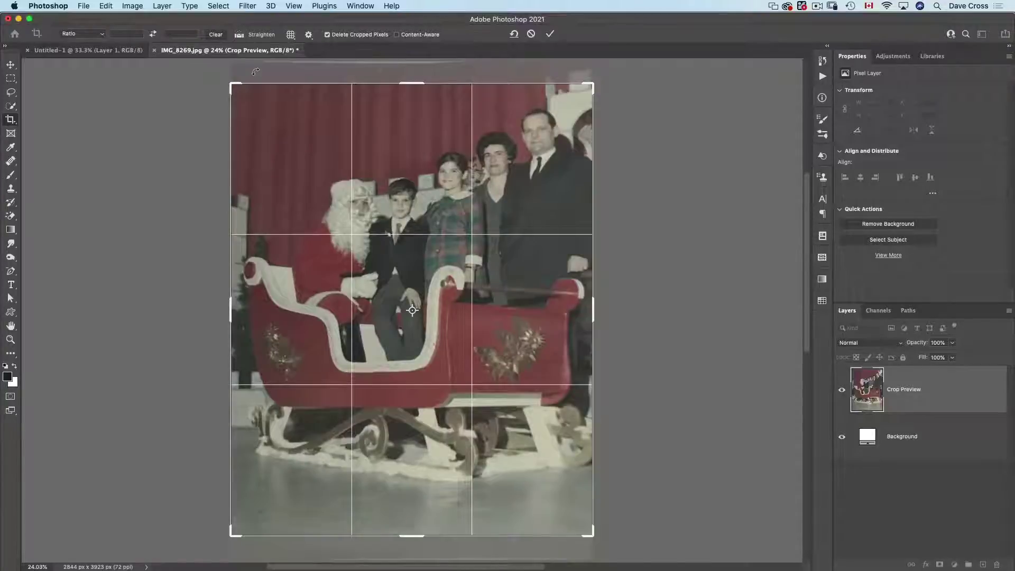
key("Return")
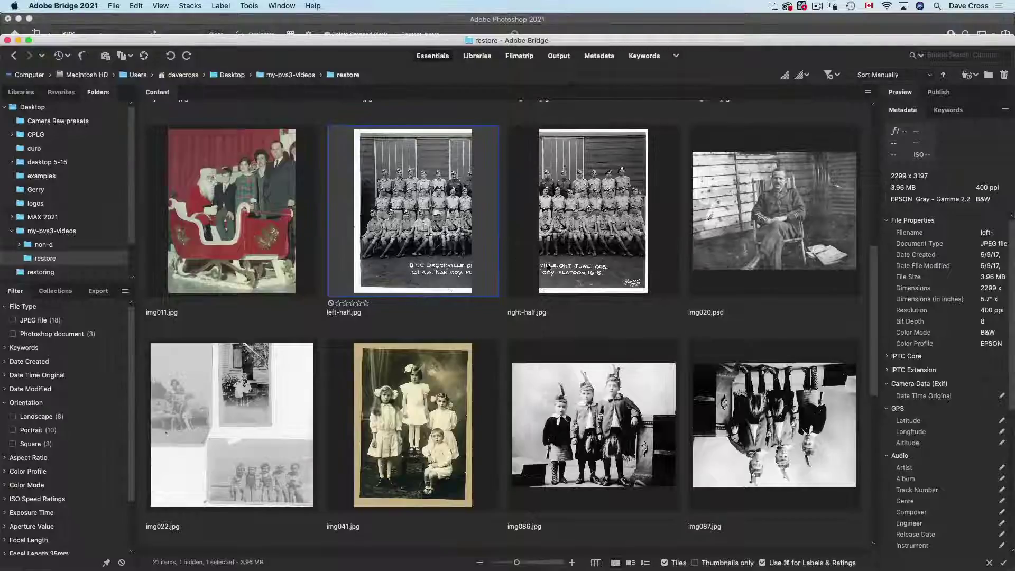
In Bridge, select left-half.jpg and right-half.jpg and load both into one Photoshop document as layers
left_click(570, 274)
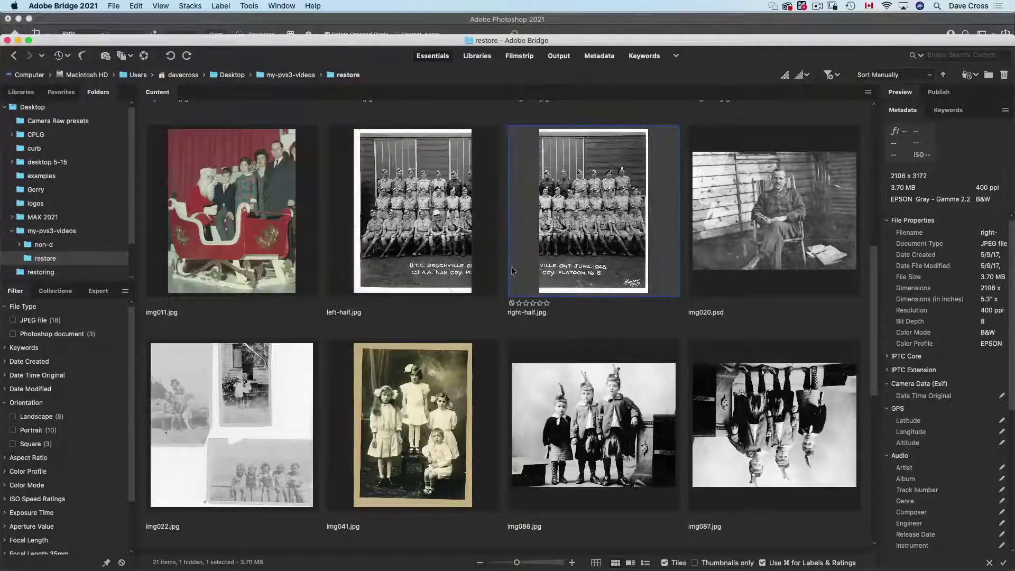
left_click(462, 266)
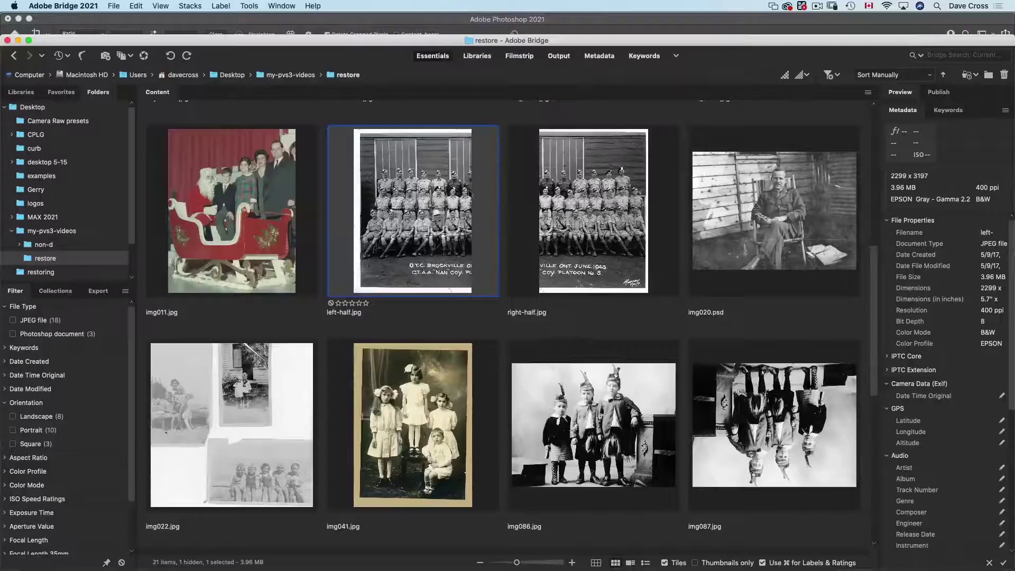
scroll(539, 218, "down", 5)
scroll(529, 217, "up", 8)
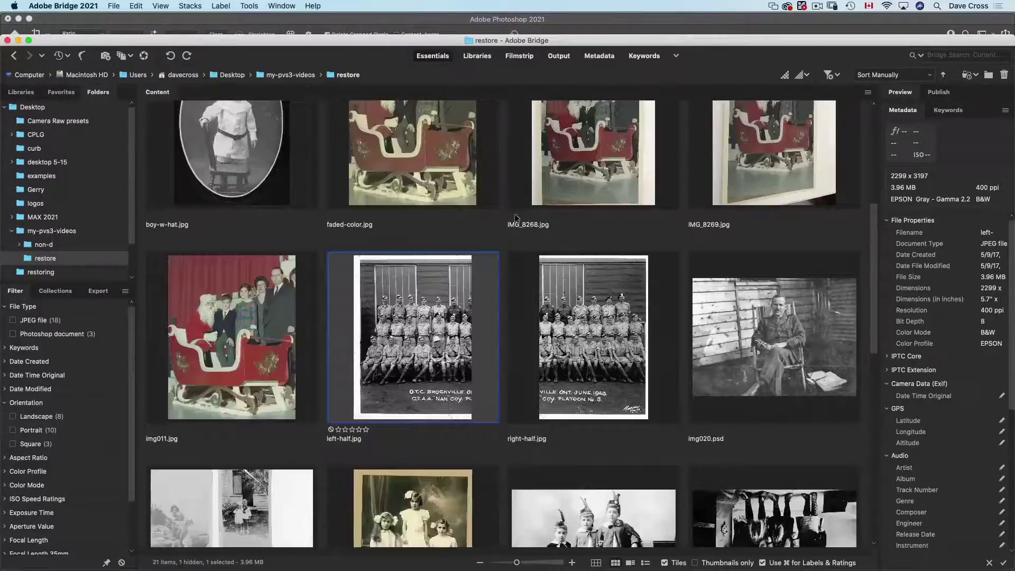
left_click(595, 300, "shift")
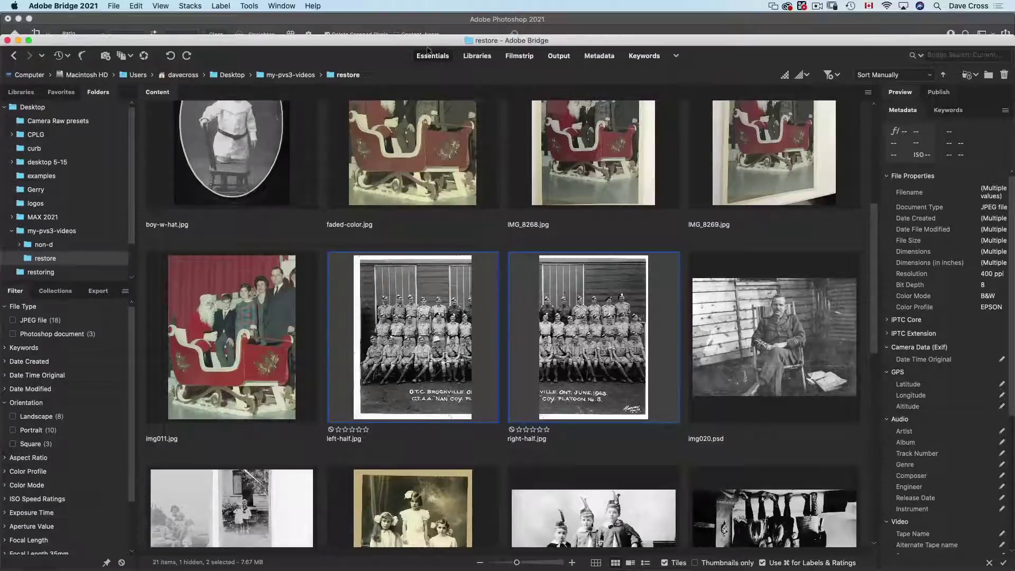
left_click(259, 5)
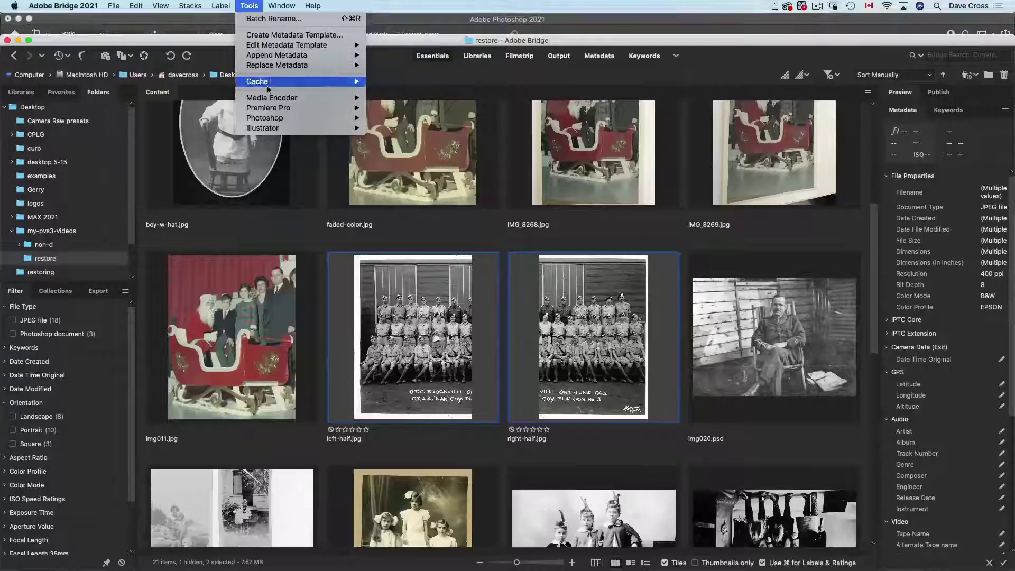
mouse_move(294, 119)
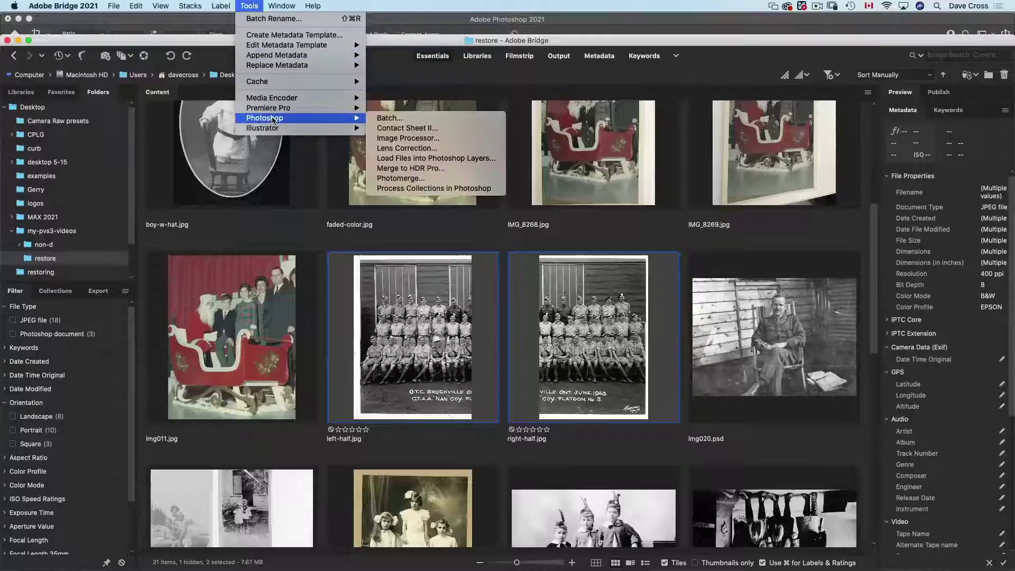
left_click(443, 162)
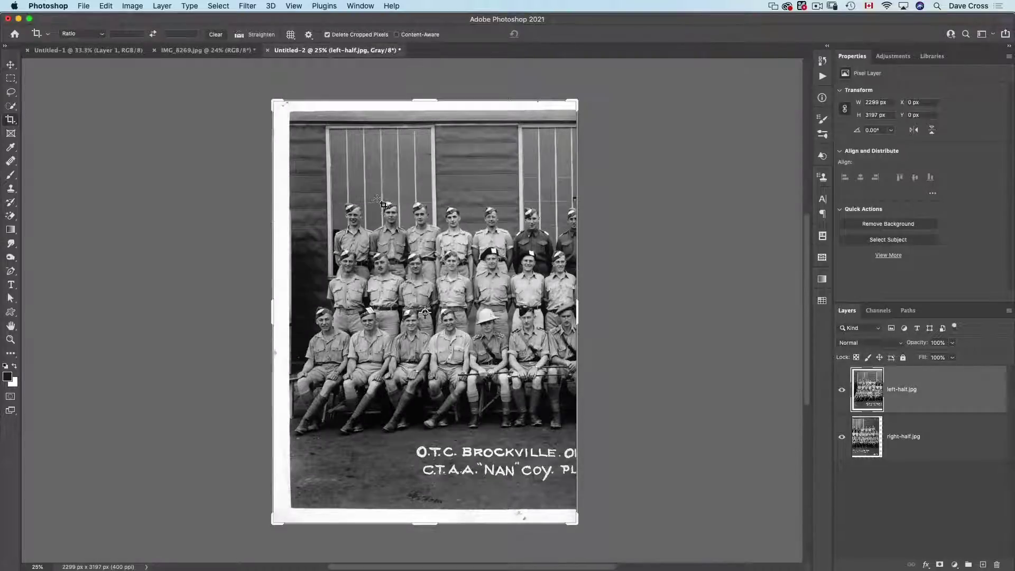
Move the left-half.jpg layer left until it only slightly overlaps the right half, and expand the canvas with Reveal All
key("v")
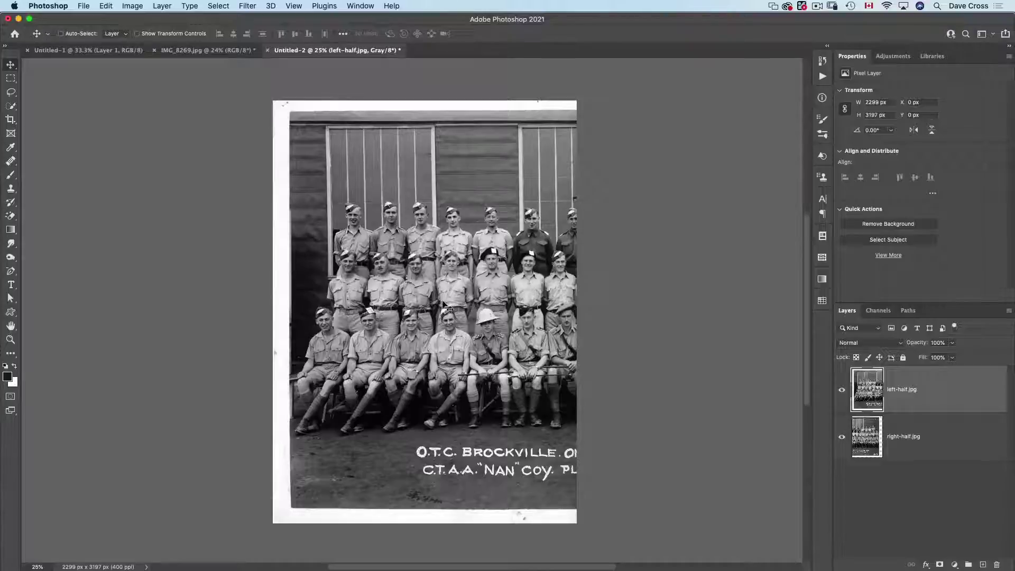
left_click_drag(470, 305, 192, 313)
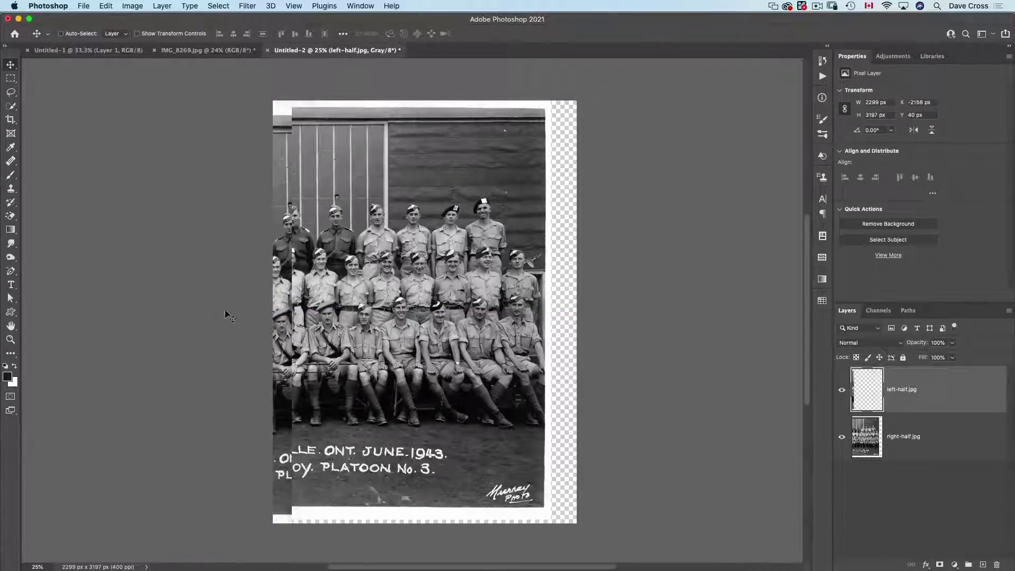
left_click(144, 4)
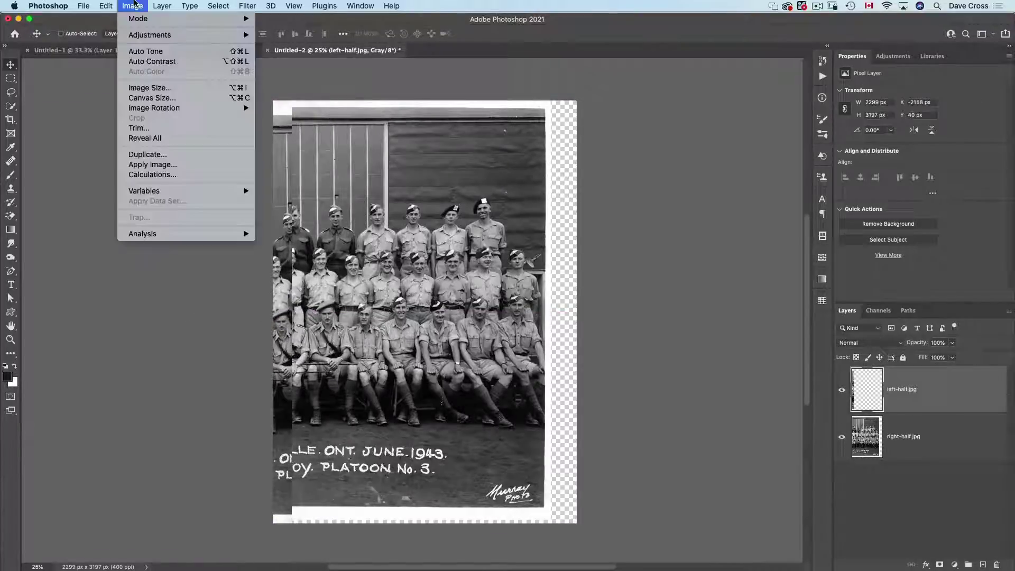
left_click(167, 138)
Place the right-half.jpg layer above left-half.jpg and shift it left until the overlapping soldiers and caption roughly match
left_click_drag(408, 317, 403, 306)
left_click_drag(906, 437, 890, 385)
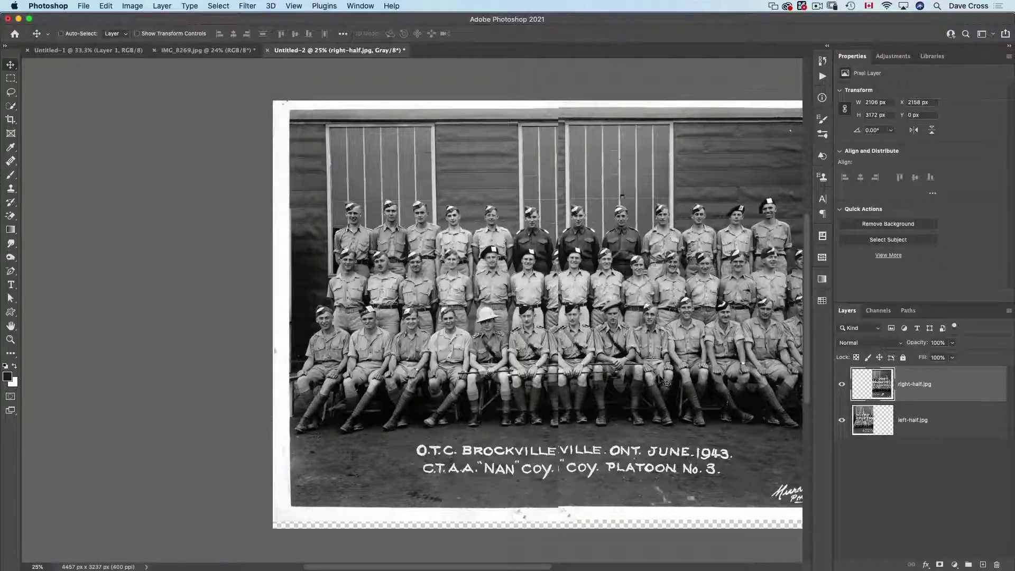
left_click_drag(675, 375, 632, 373)
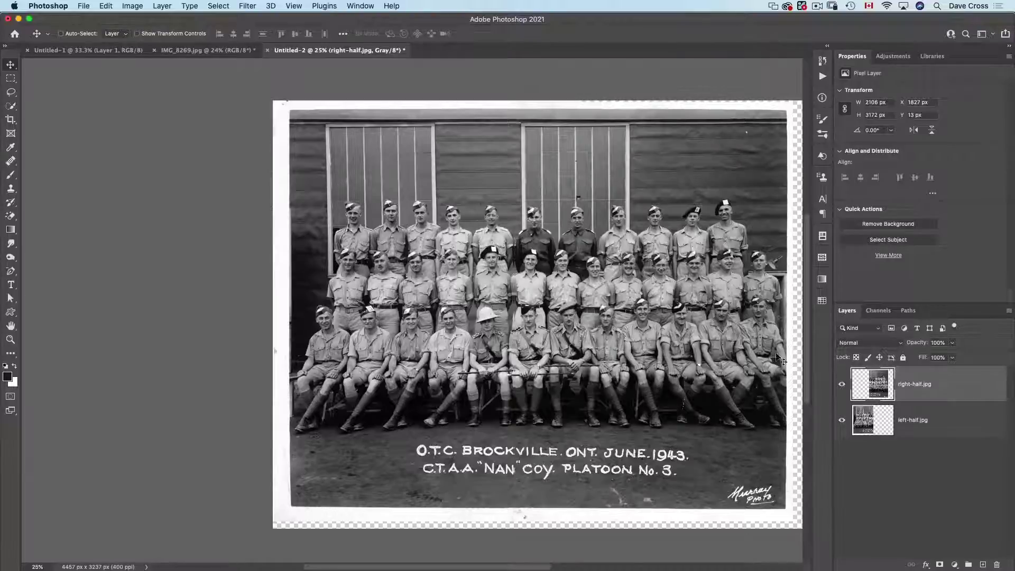
Auto-align the right-half.jpg and left-half.jpg layers using the Auto projection
left_click(908, 419, "shift")
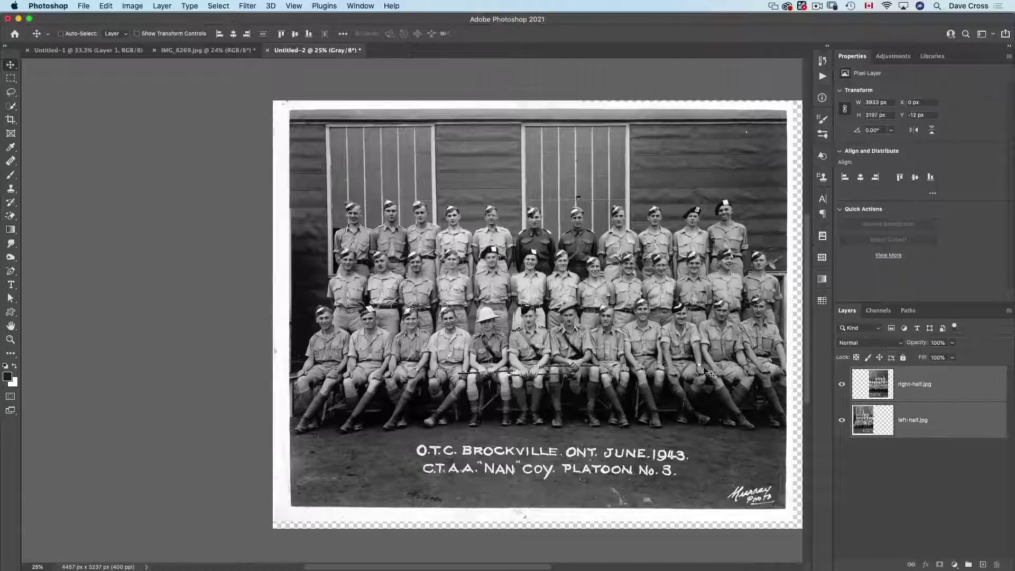
left_click(108, 6)
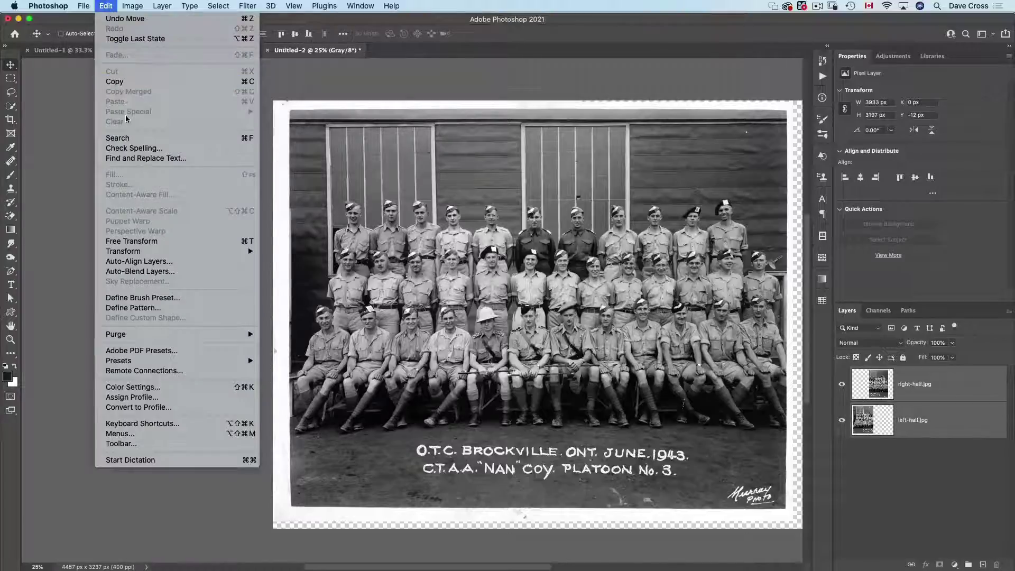
left_click(137, 261)
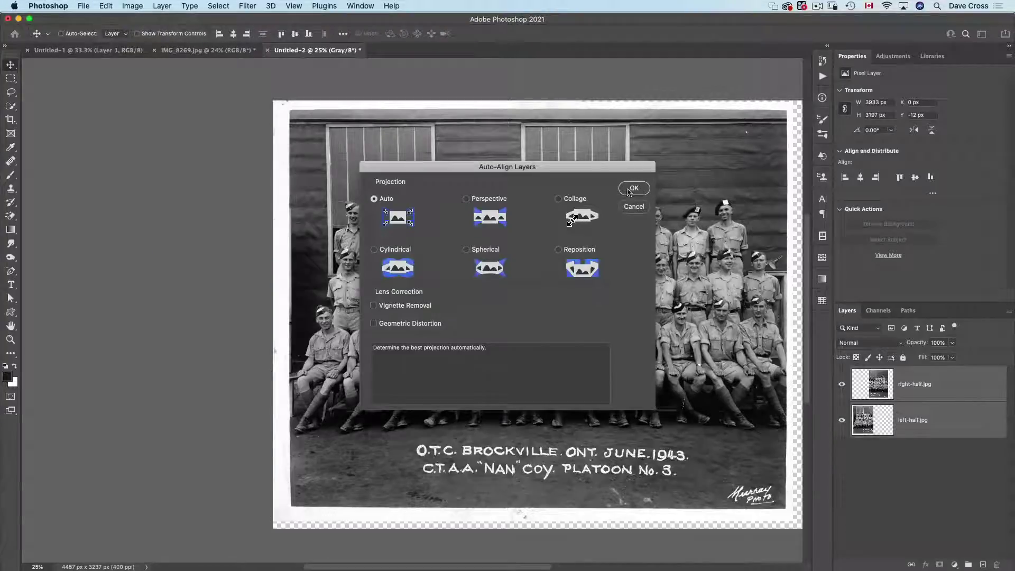
left_click(633, 188)
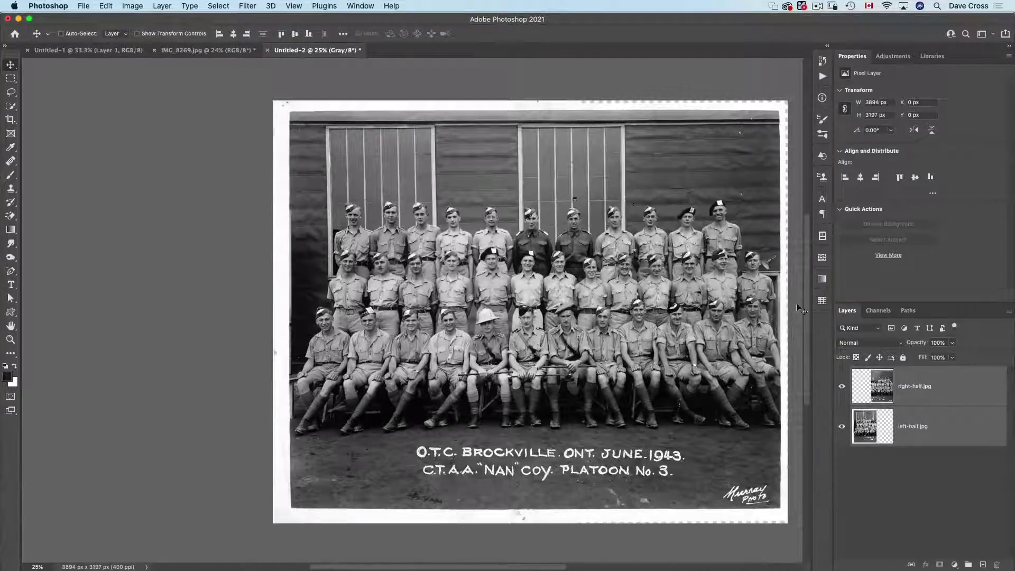
Examine the join between the two halves at 100%, toggling the right-half.jpg layer and checking the soldiers and the caption
left_click(843, 388)
left_click(842, 388)
key("super+1")
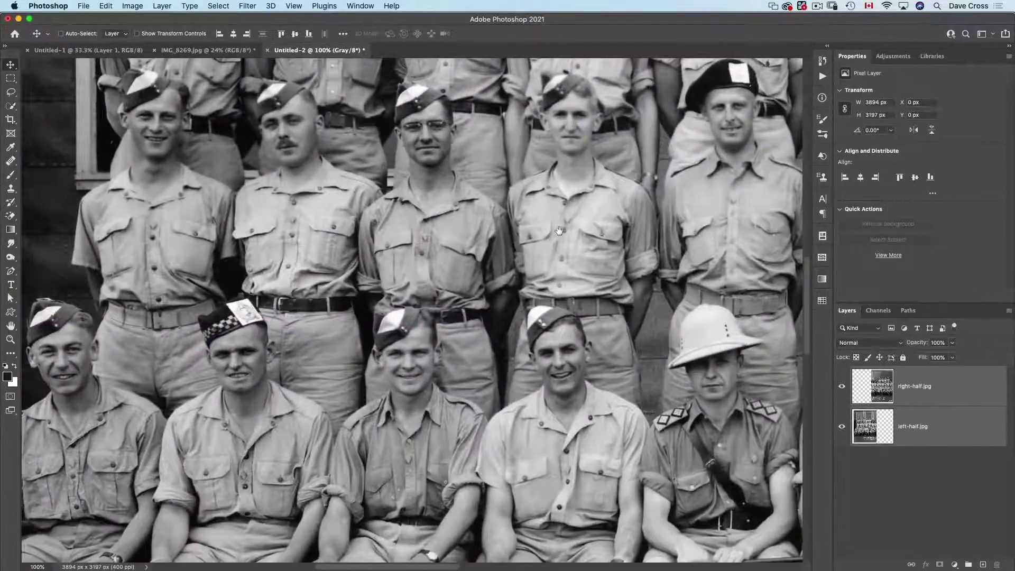
left_click_drag(559, 231, 322, 359)
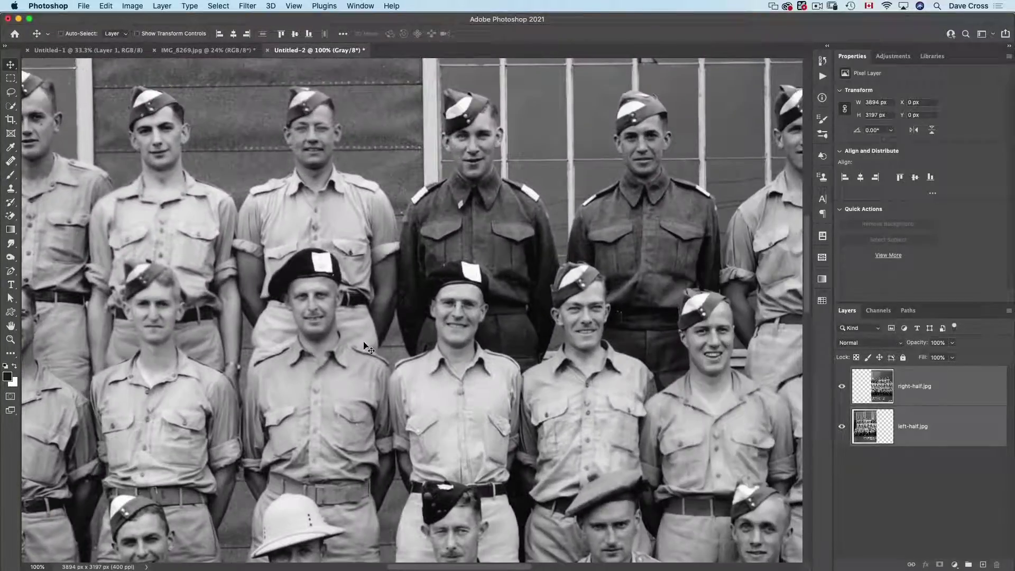
left_click(842, 388)
left_click(843, 389)
left_click_drag(683, 358, 545, 256)
left_click_drag(571, 437, 511, 305)
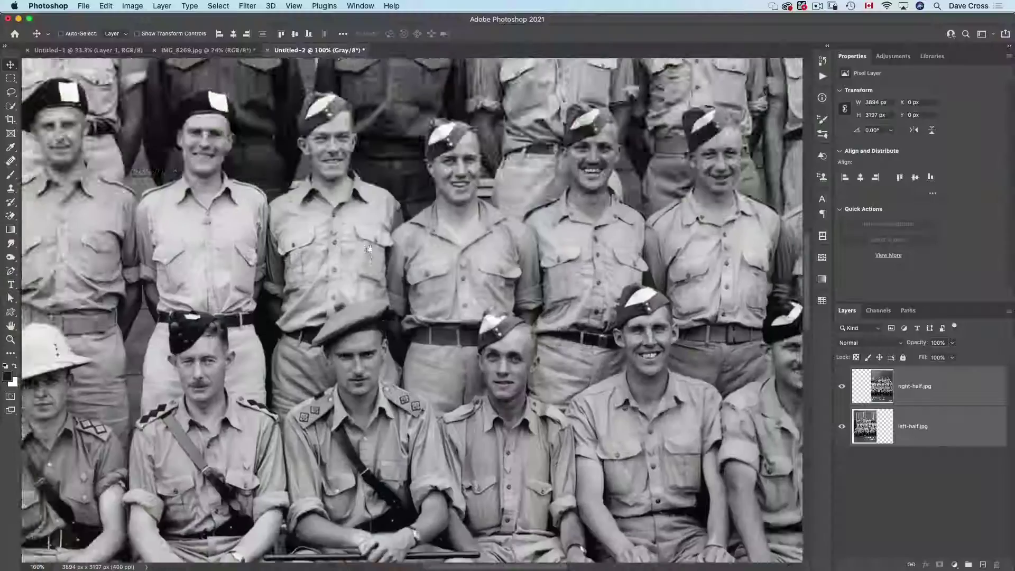
left_click_drag(373, 560, 374, 306)
scroll(373, 305, "down", 5)
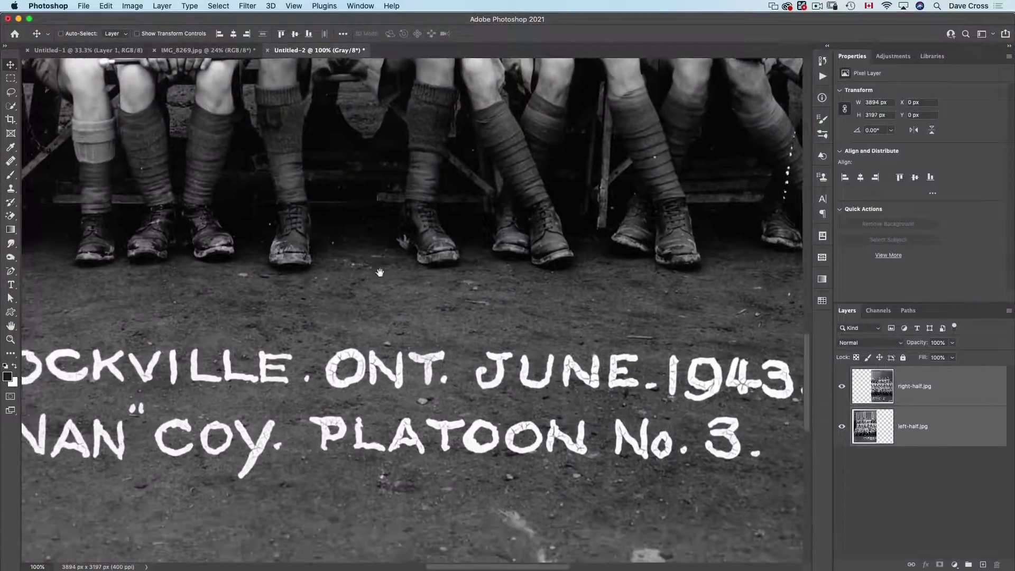
left_click_drag(380, 272, 429, 272)
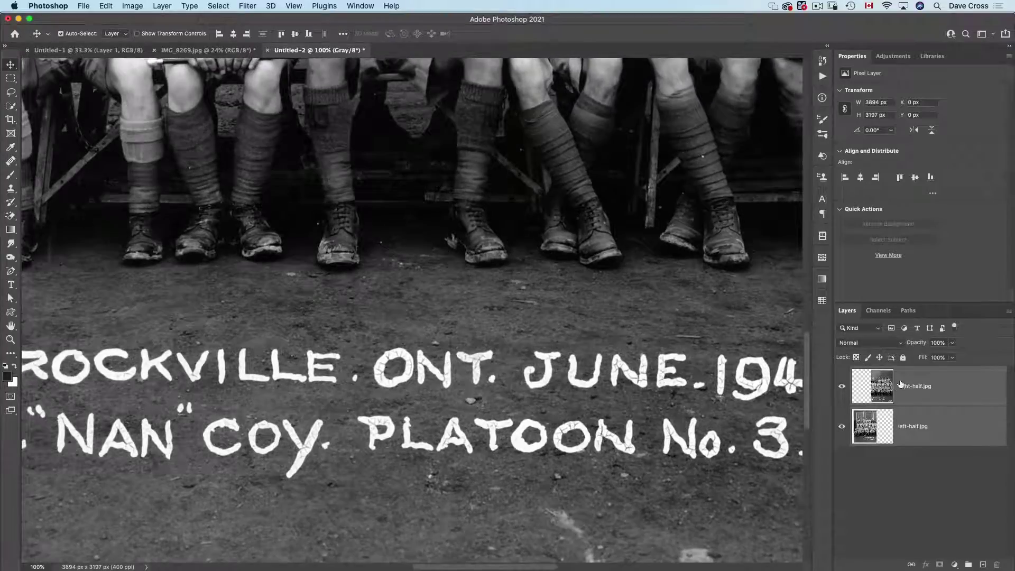
Merge the aligned right-half.jpg and left-half.jpg layers into a single layer
key("super+e")
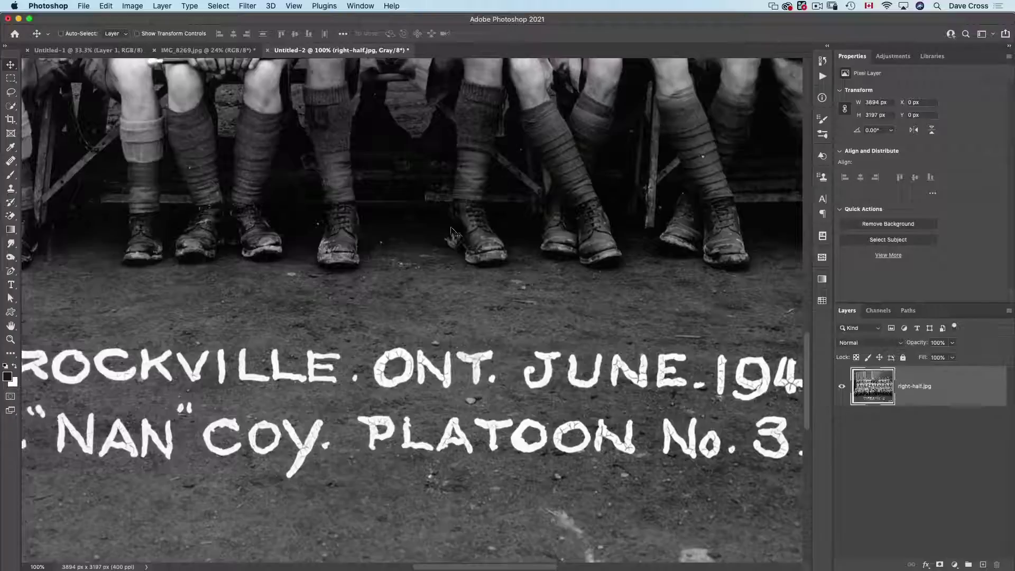
left_click(83, 4)
mouse_move(106, 5)
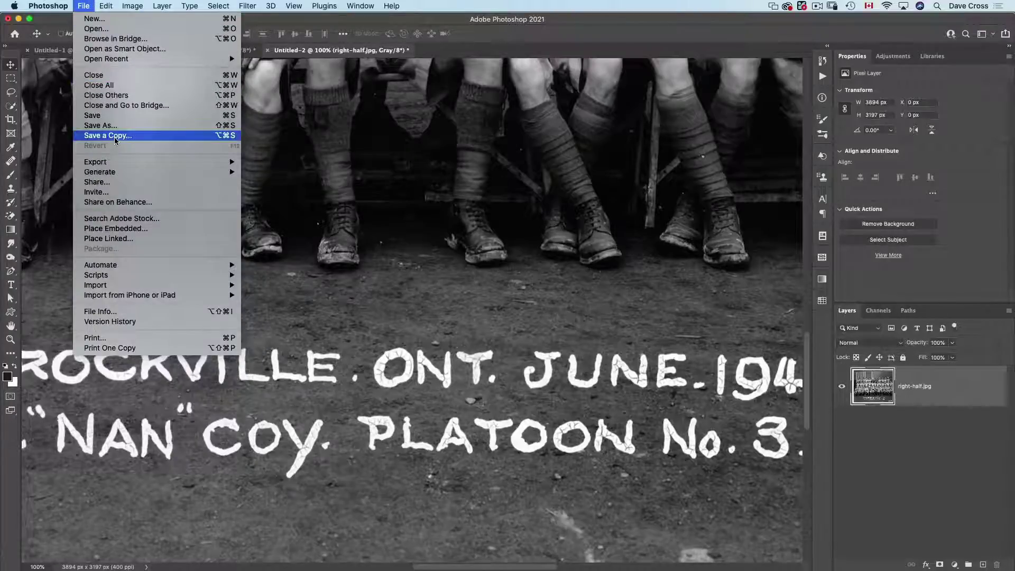
left_click(49, 123)
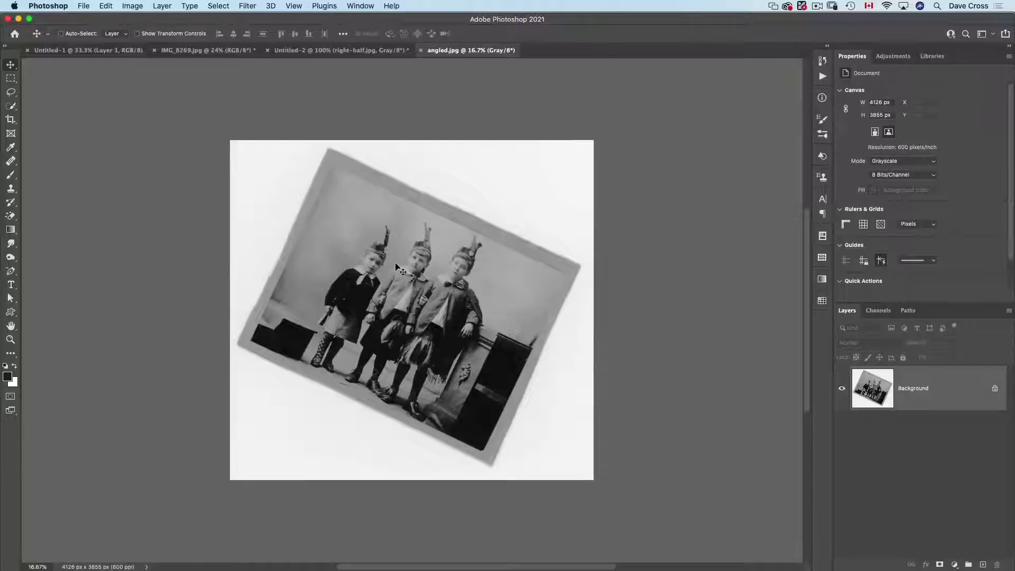
Straighten angled.jpg along the tilted upper edge of the old photo print
key("c")
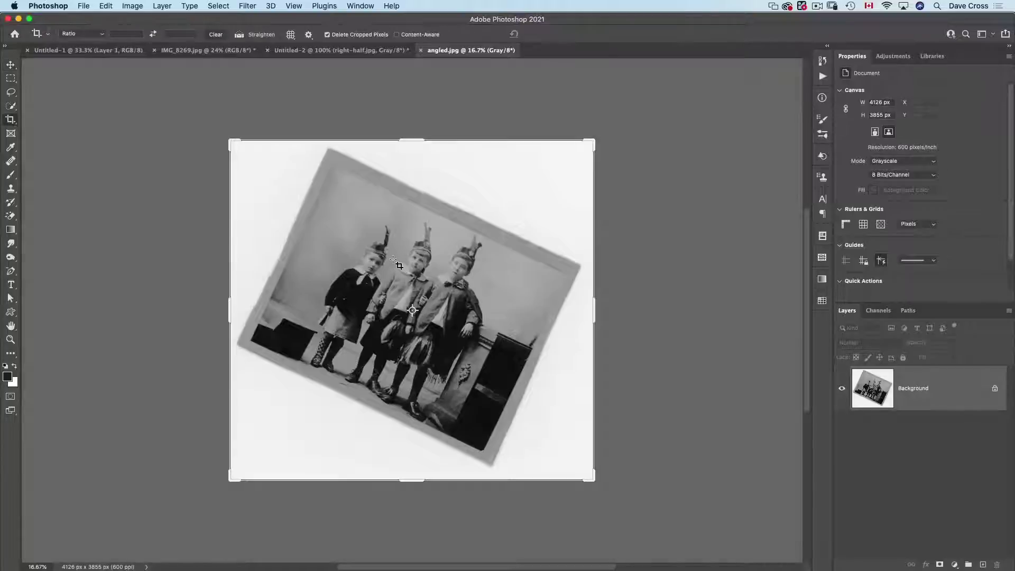
left_click(261, 35)
left_click_drag(334, 165, 566, 275)
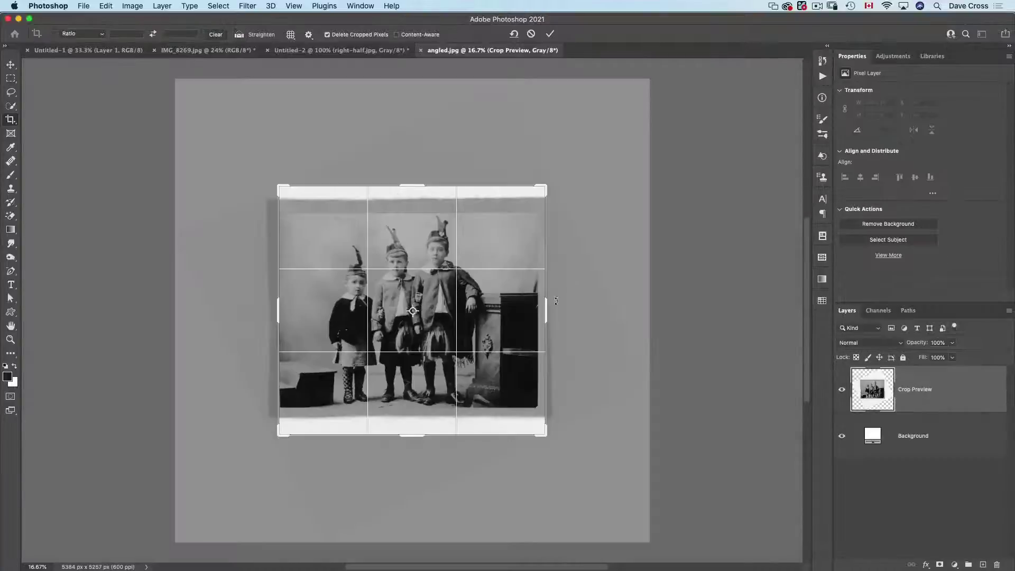
Tighten the crop of angled.jpg to the picture inside its grey border, apply it and inspect the boys at 100%
left_click_drag(413, 186, 412, 201)
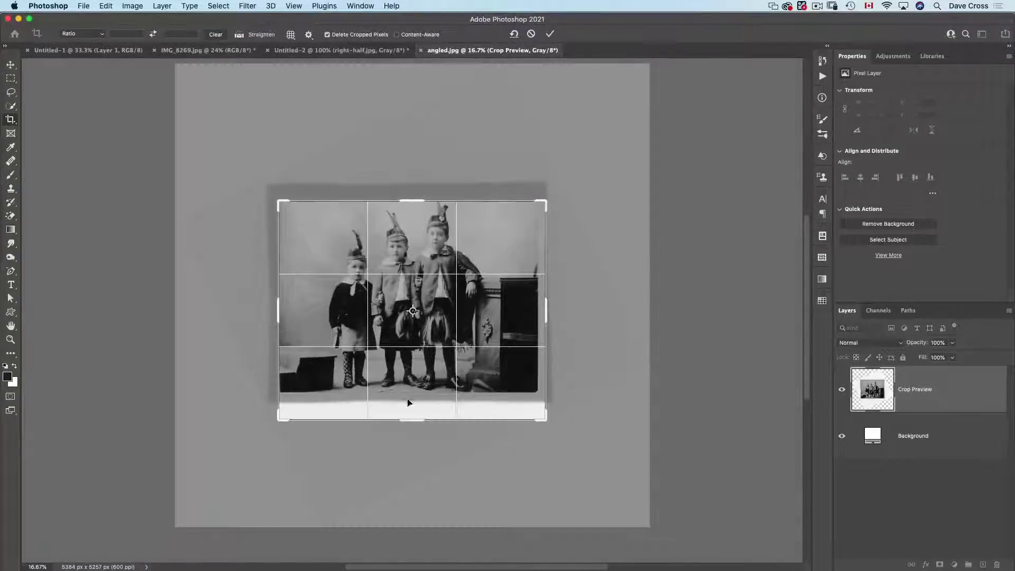
left_click_drag(540, 420, 536, 401)
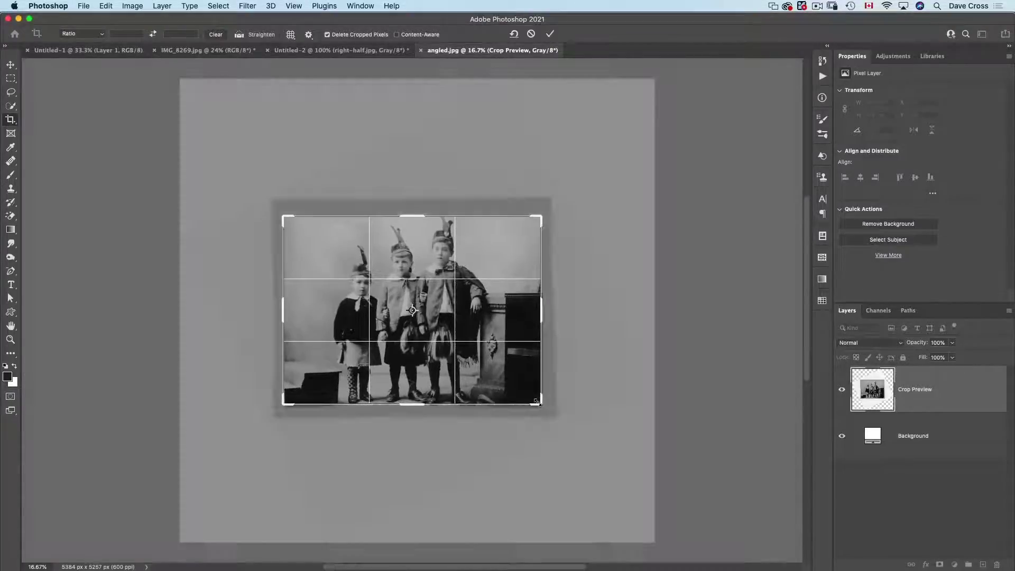
key("Return")
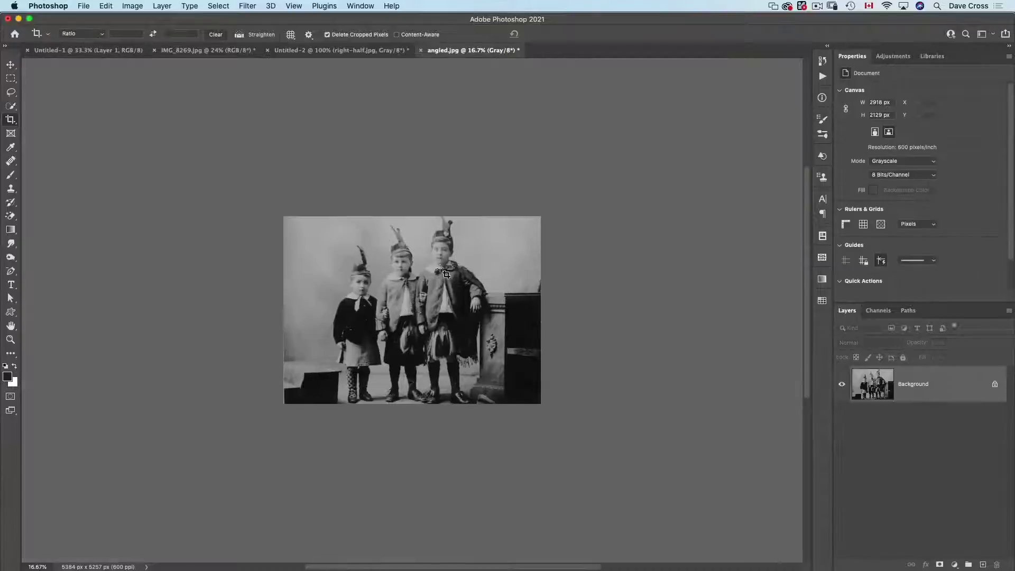
key("super+1")
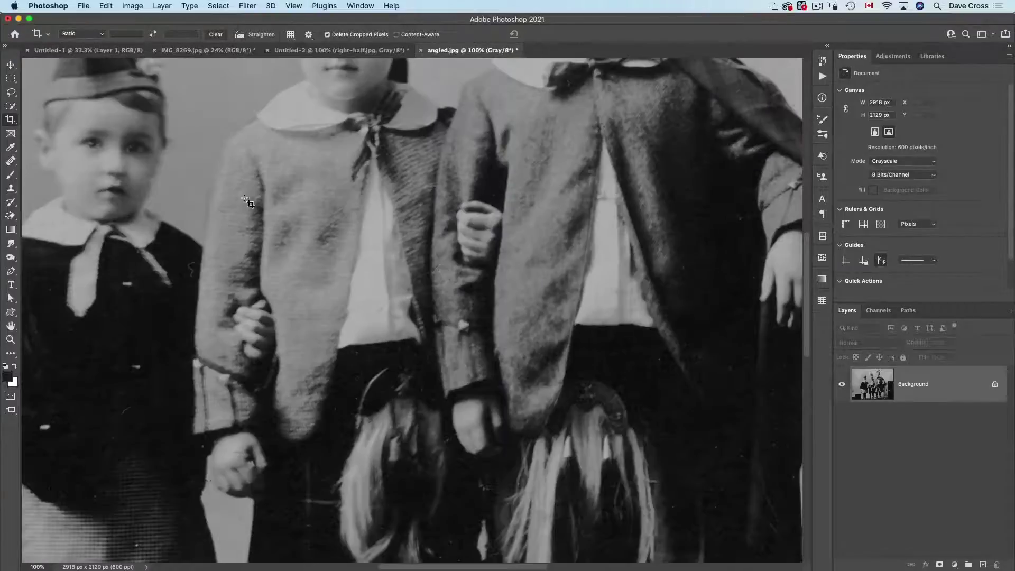
left_click_drag(201, 211, 236, 301)
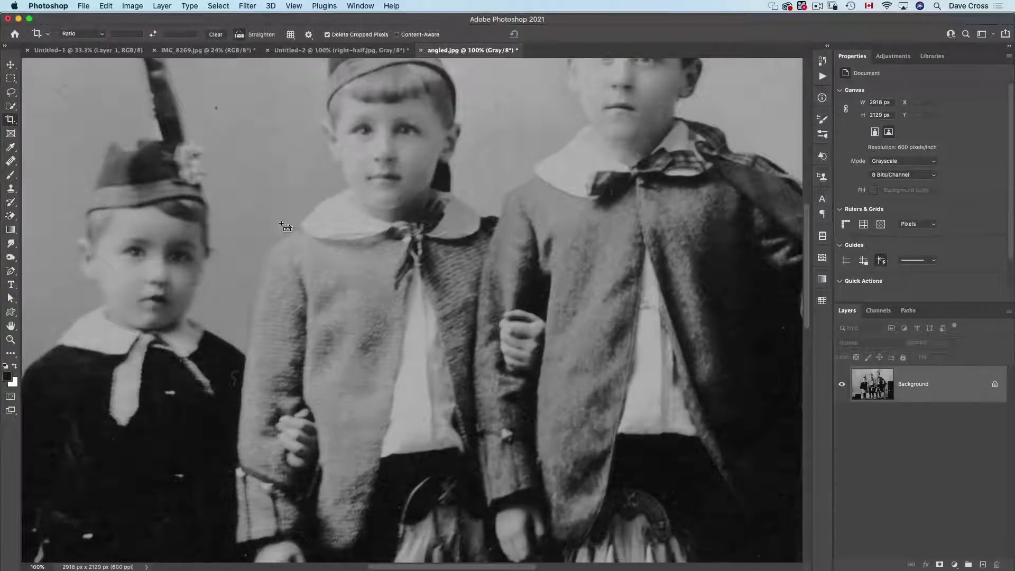
Switch to Bridge and load img086.jpg and img087.jpg from the restore folder as layers of one Photoshop document
key("super+Tab")
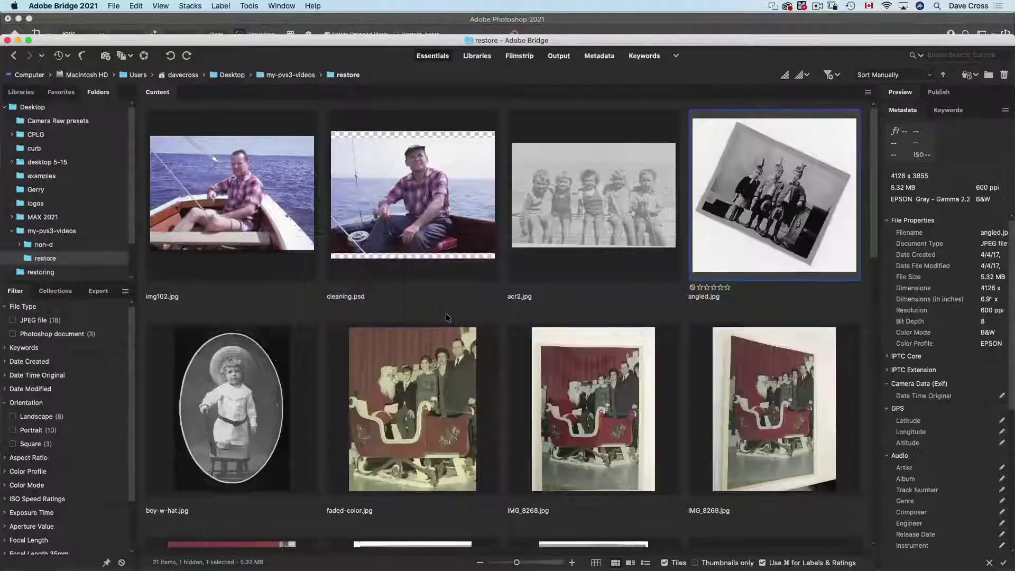
left_click(446, 313)
scroll(446, 313, "down", 10)
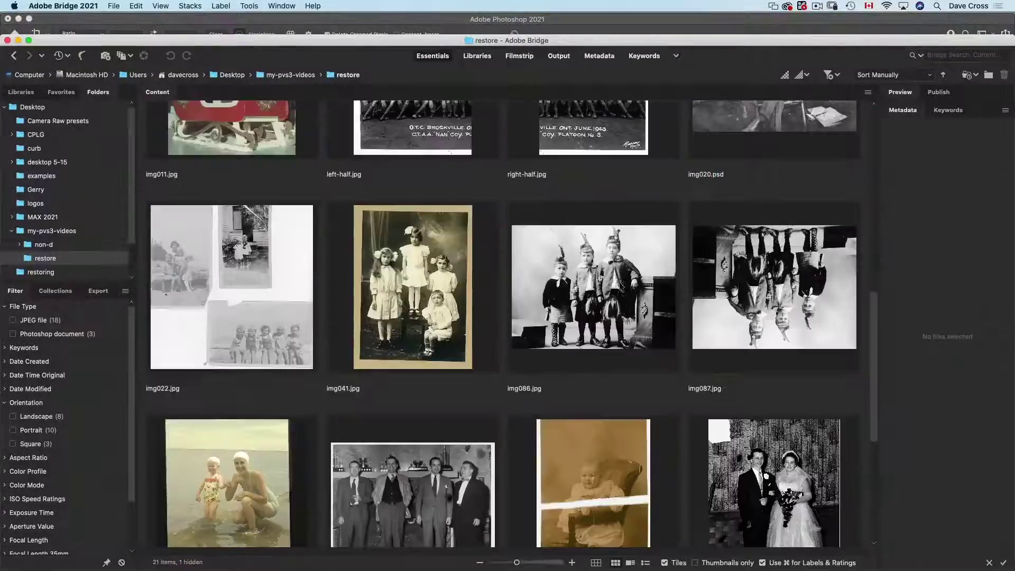
left_click(613, 282)
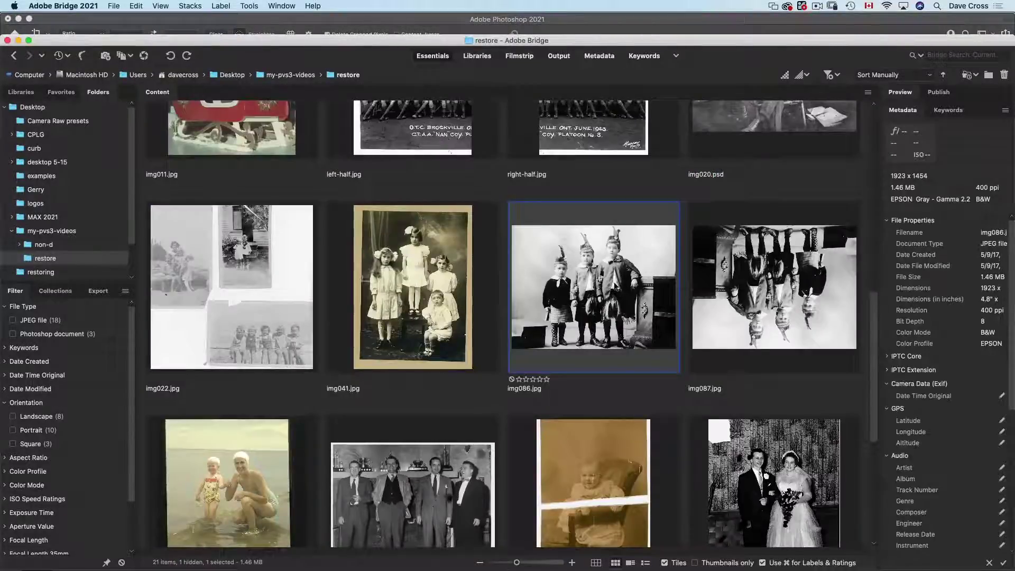
left_click(787, 311, "shift")
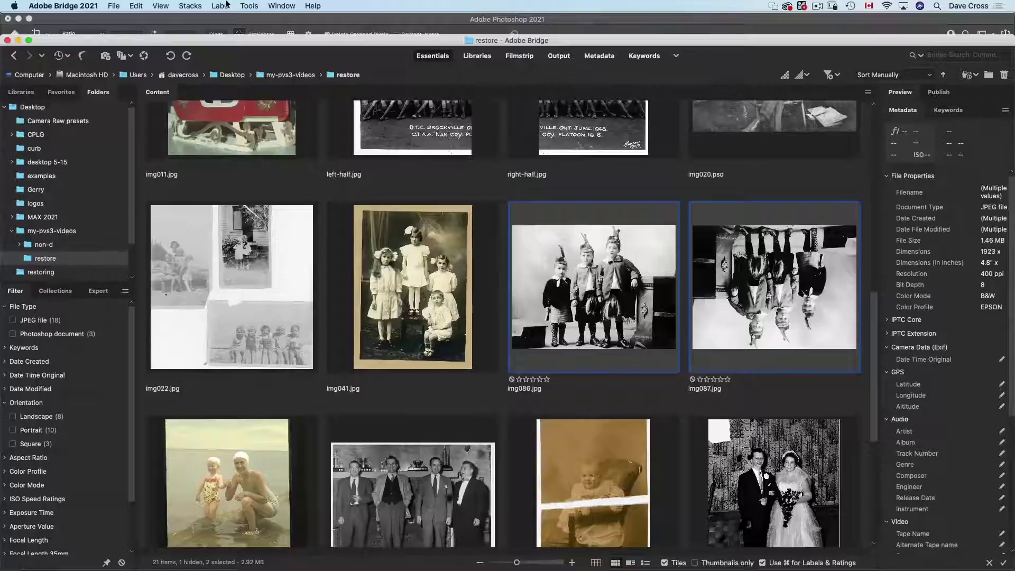
left_click(249, 6)
mouse_move(270, 119)
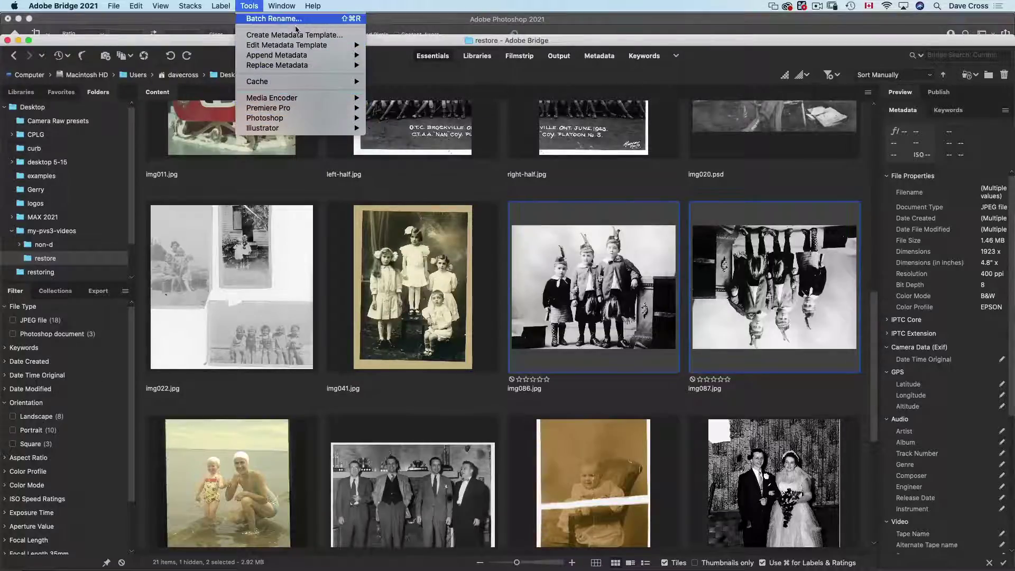
left_click(439, 158)
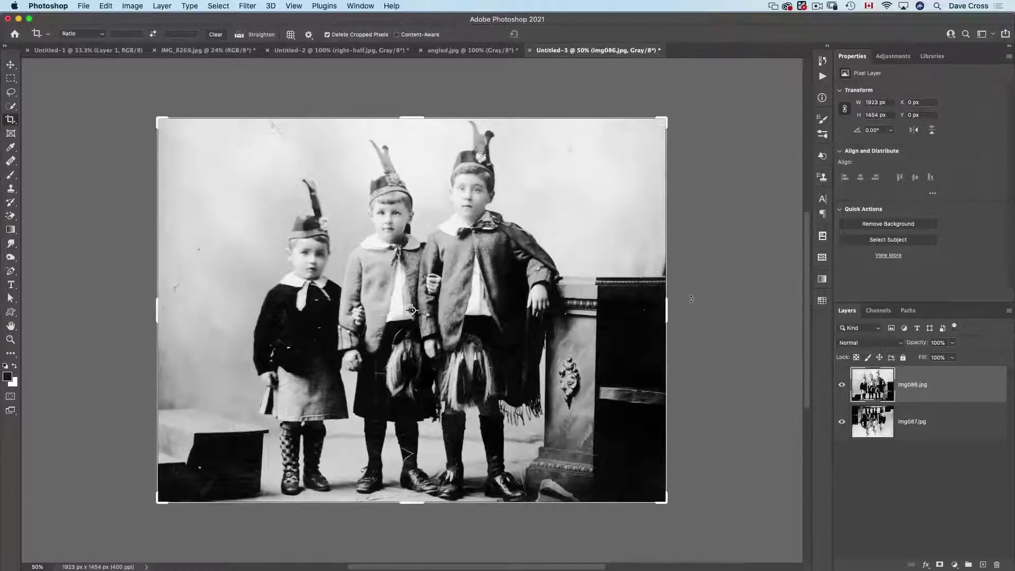
Hide the img086.jpg layer and flip the img087.jpg layer vertically and horizontally to match its orientation
double_click(856, 57)
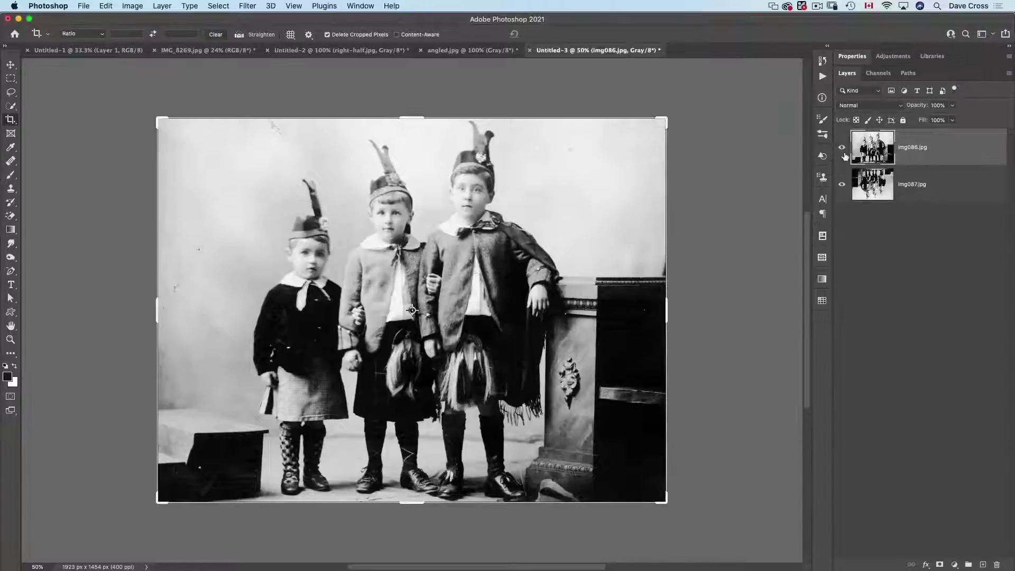
left_click(867, 191)
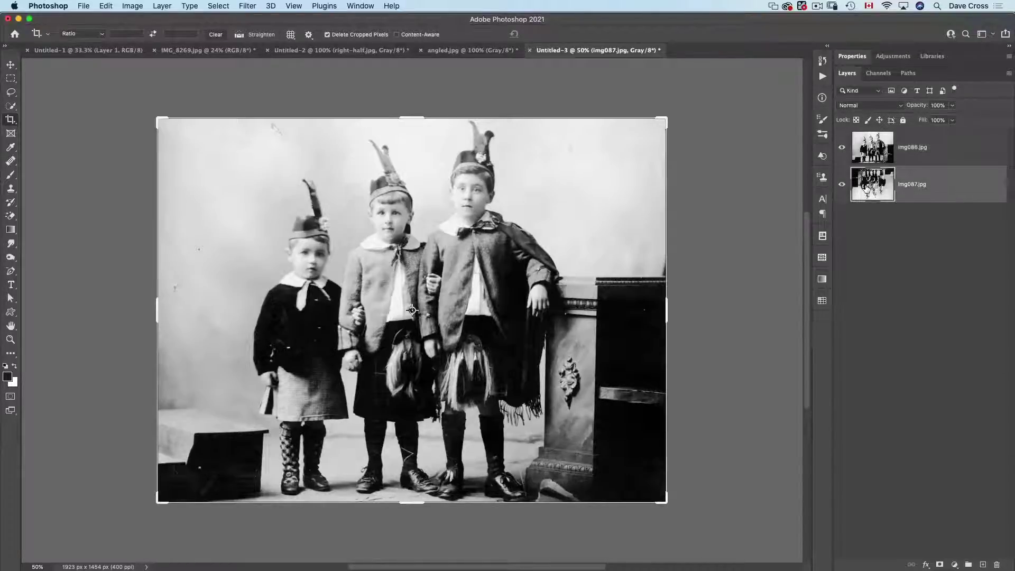
left_click(842, 153)
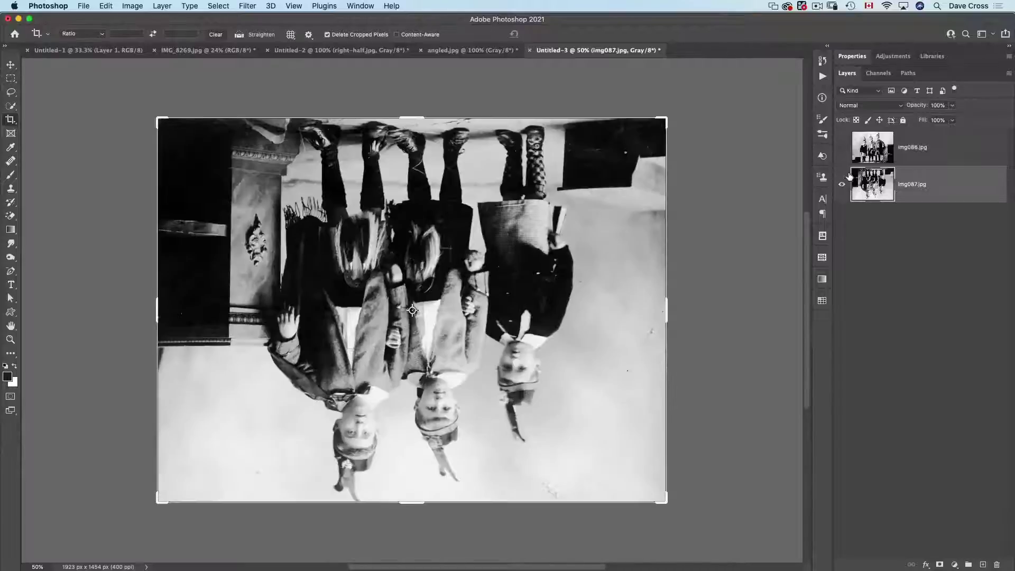
left_click(107, 5)
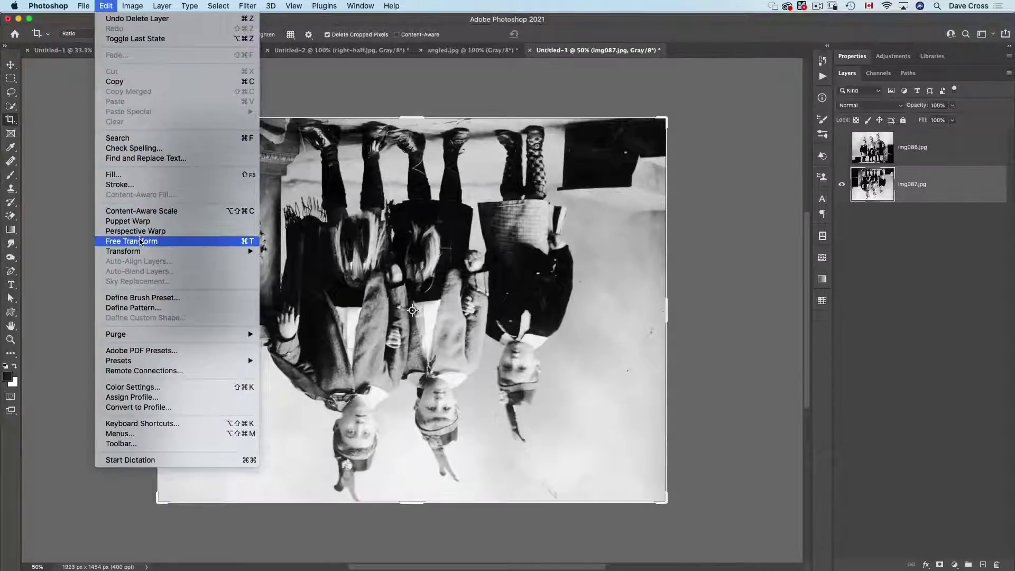
mouse_move(143, 253)
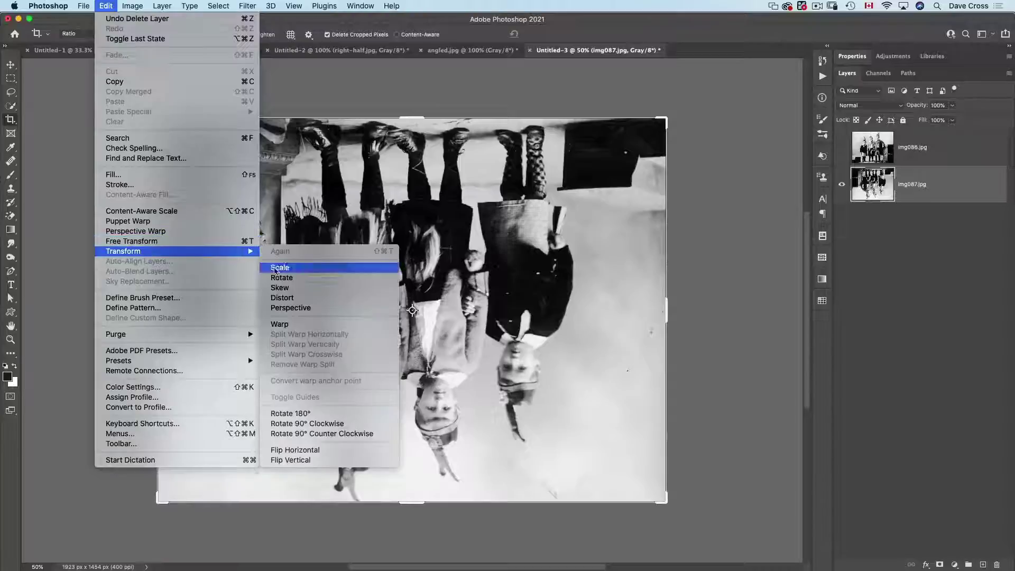
left_click(319, 460)
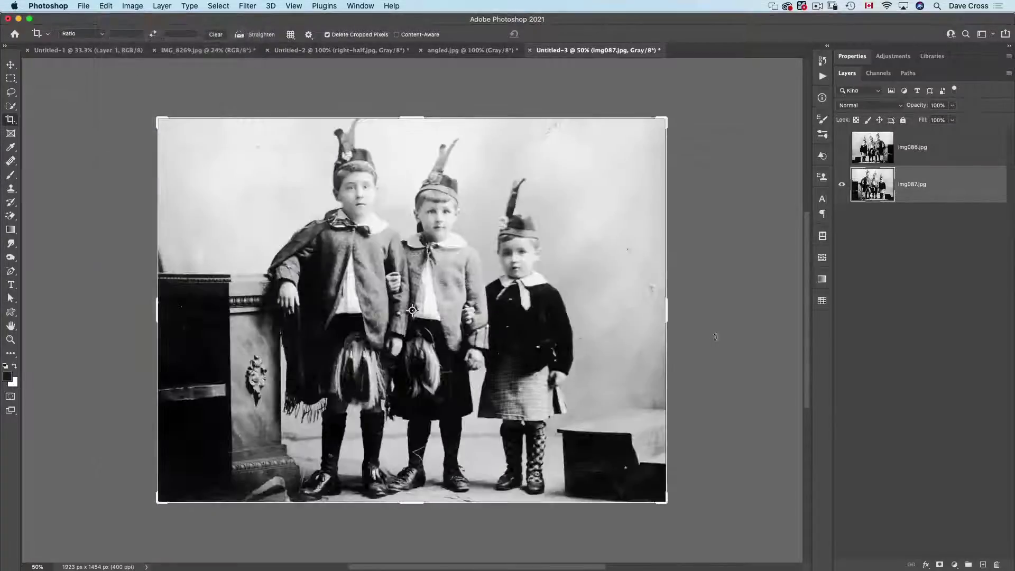
left_click(106, 5)
mouse_move(137, 252)
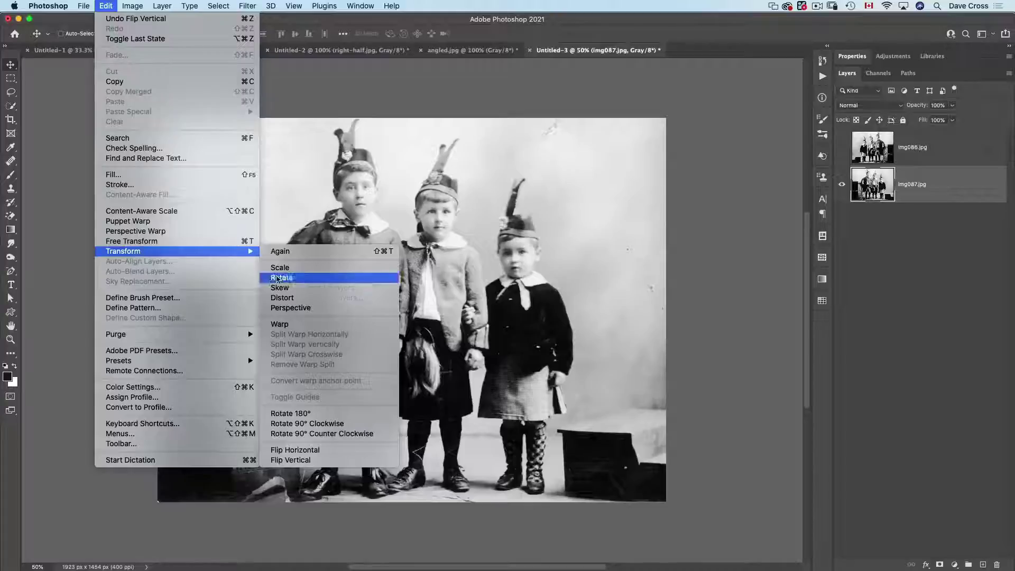
left_click(307, 450)
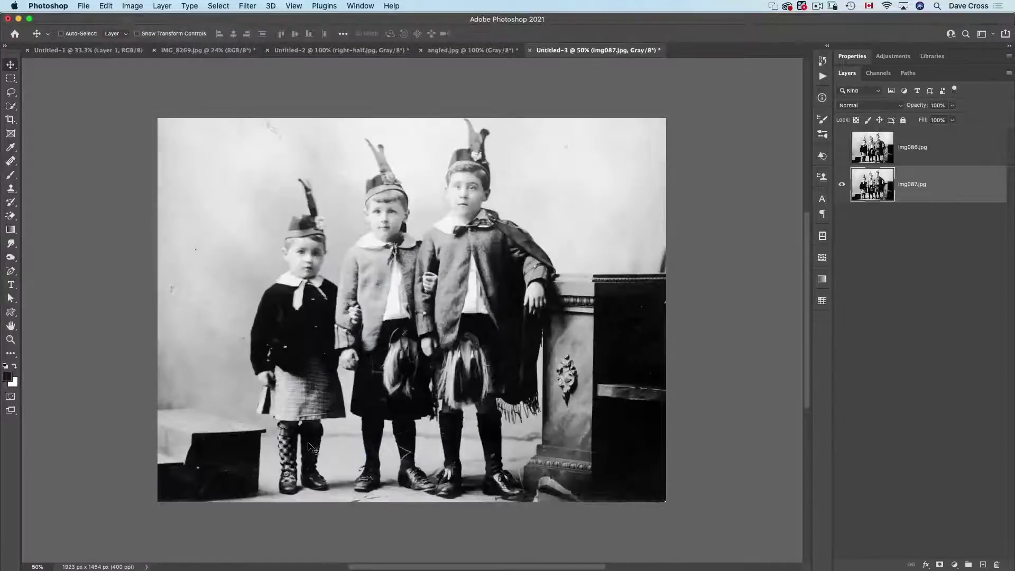
Show the img086.jpg layer again and auto-align it with img087.jpg using the Auto projection
left_click(843, 148)
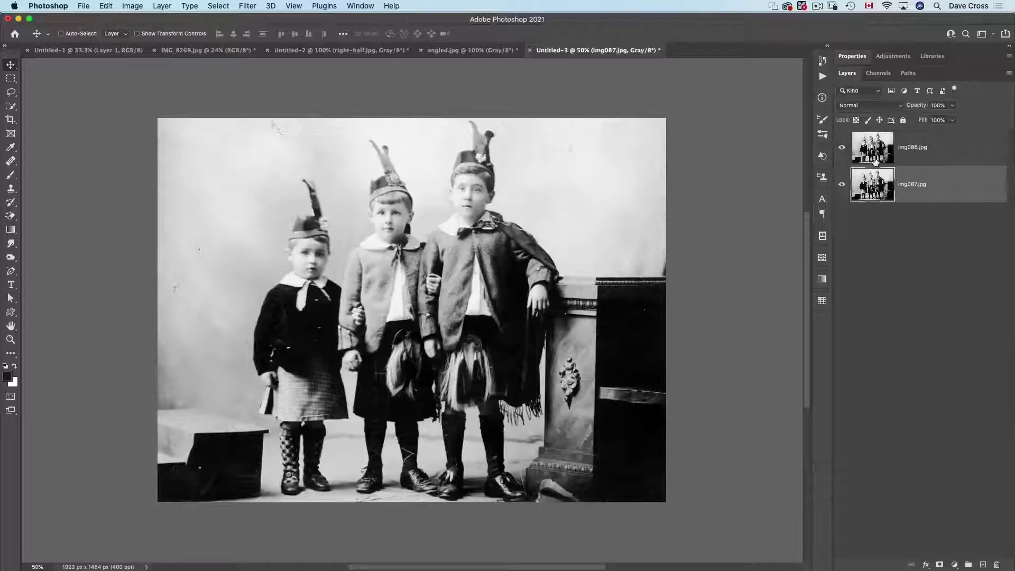
left_click(921, 157, "shift")
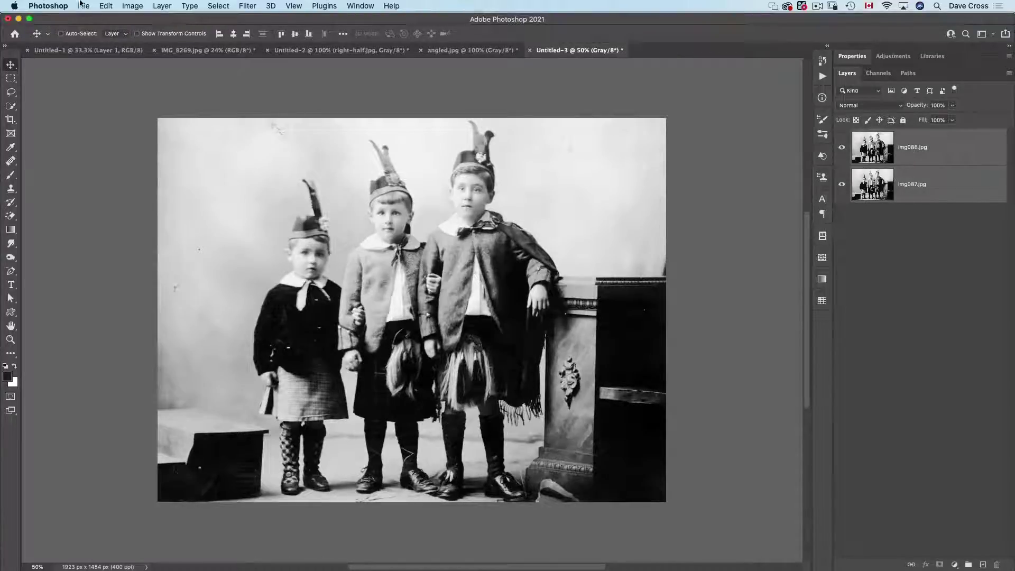
left_click(108, 6)
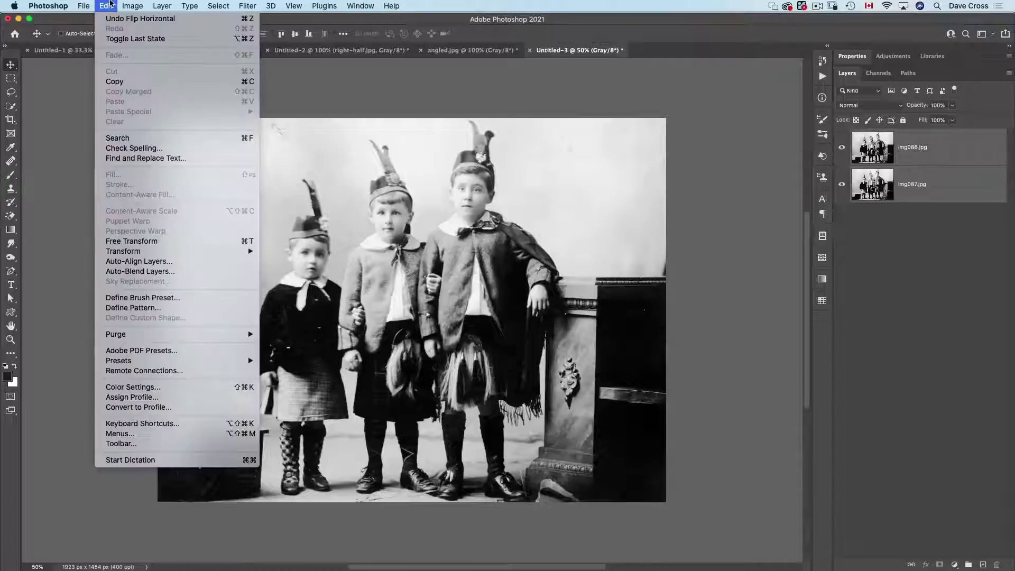
left_click(139, 262)
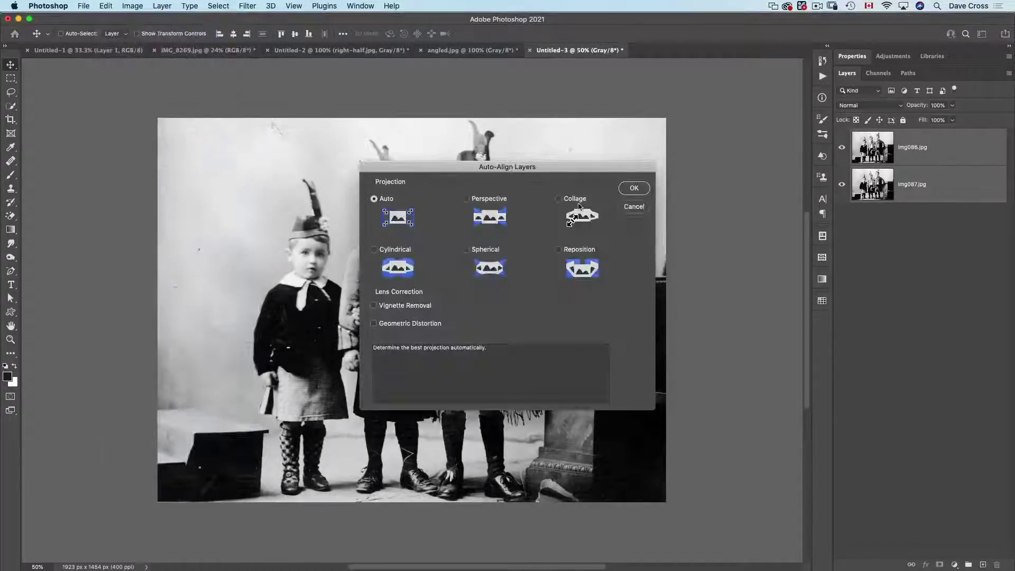
left_click(634, 188)
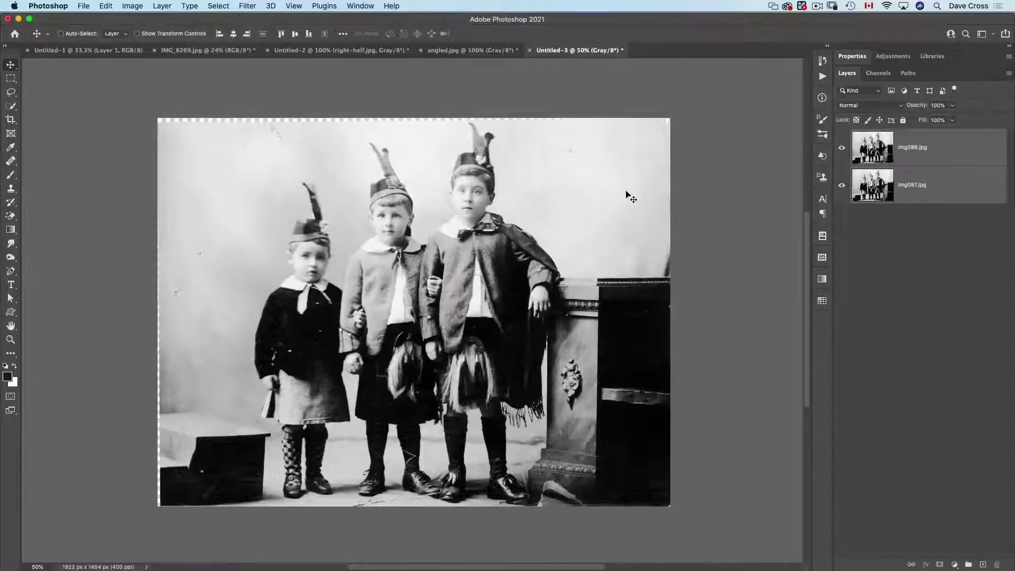
Compare the alignment of the two scans by toggling the img086.jpg layer's visibility, also at 100%
left_click(843, 149)
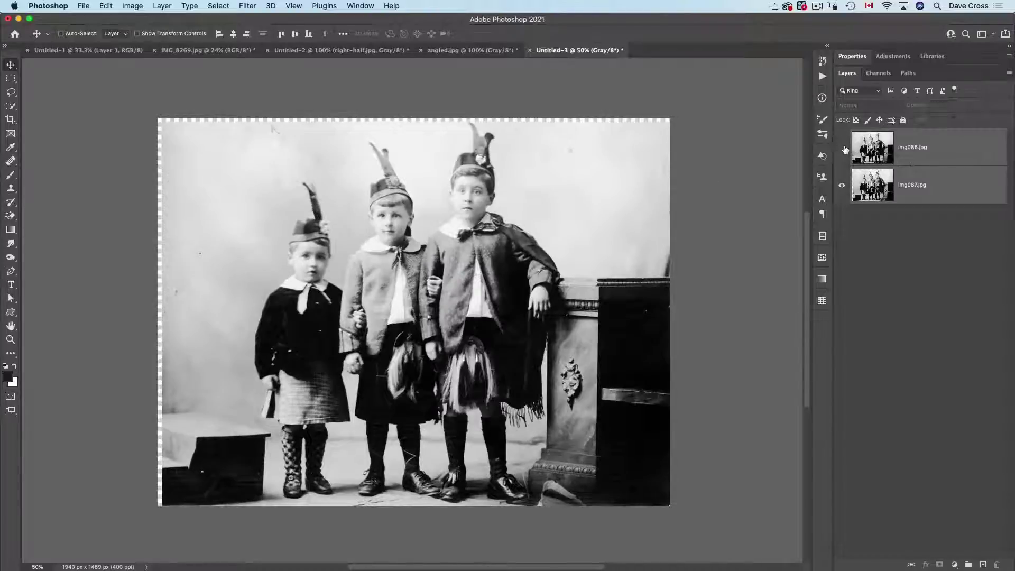
left_click(843, 151)
left_click(843, 153)
left_click(843, 156)
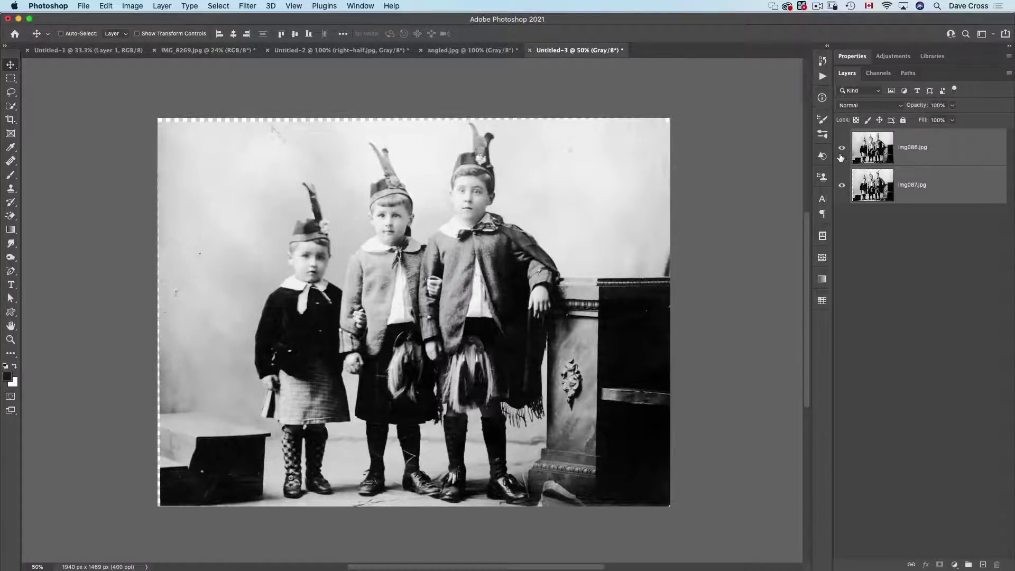
left_click(842, 152)
left_click(843, 153)
key("super+plus")
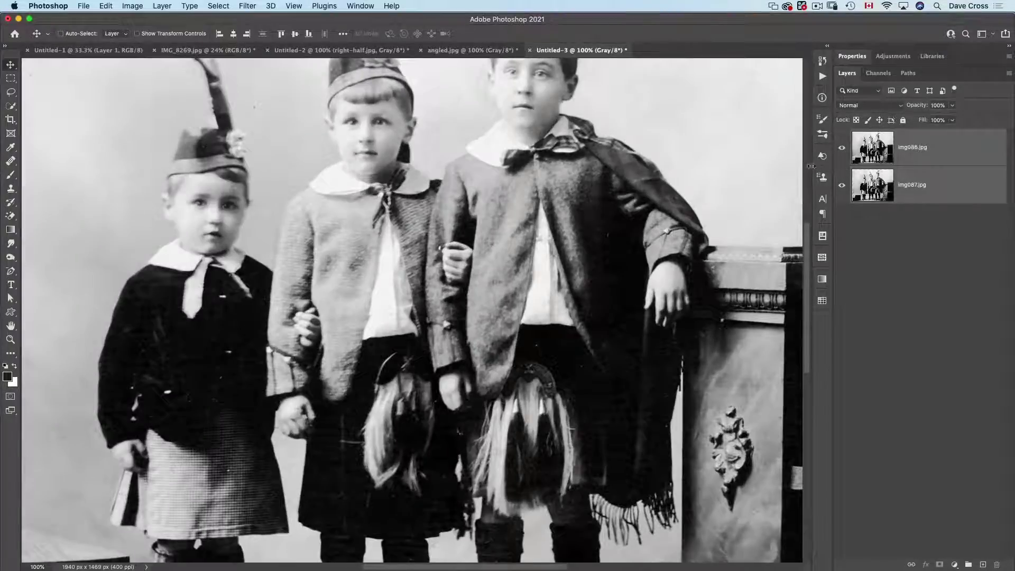
left_click(842, 148)
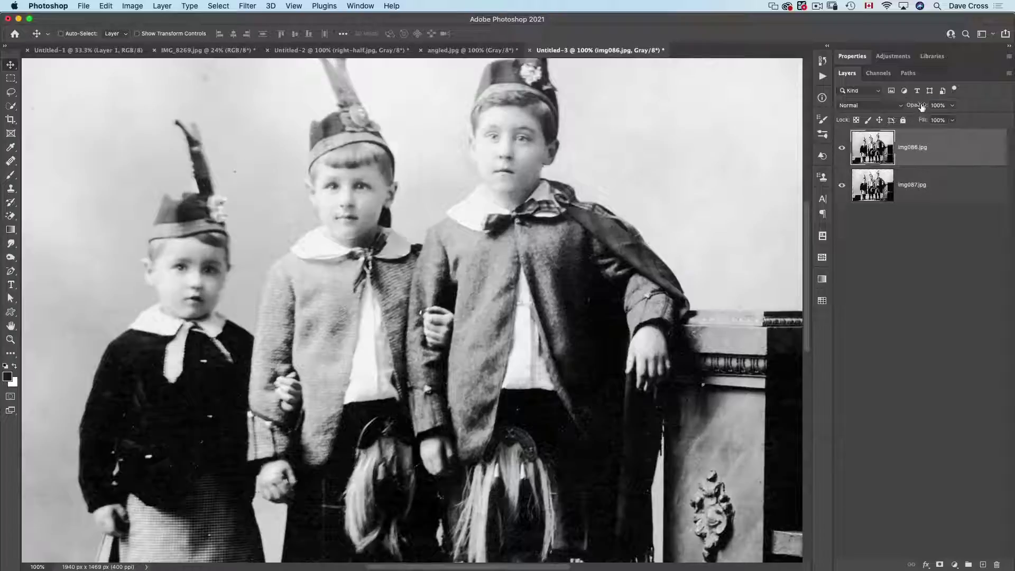
Try the img086.jpg layer at 65% opacity, compare it with the layer below, and restore it to 100%
left_click_drag(922, 106, 905, 105)
left_click(842, 149)
left_click(843, 149)
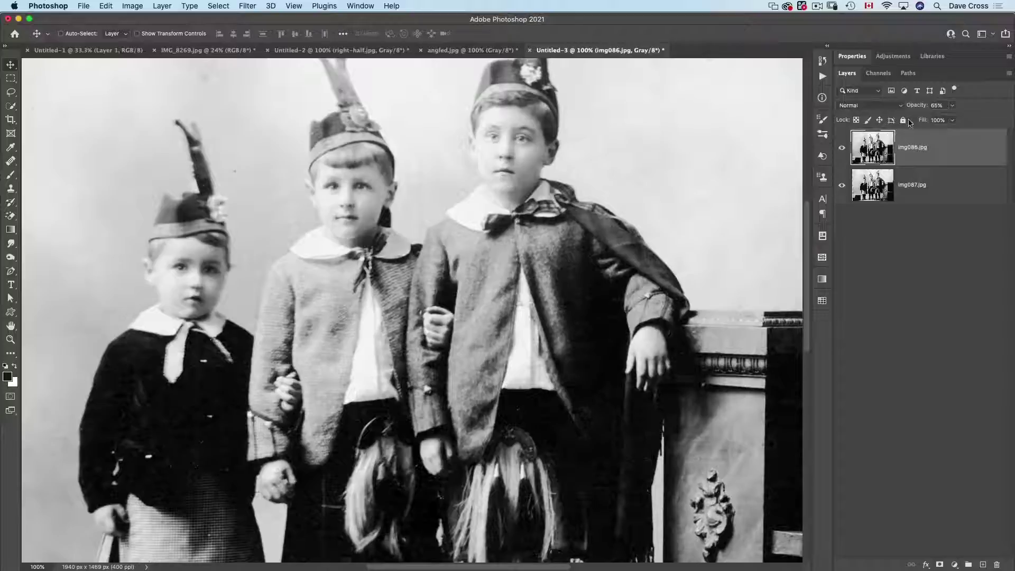
left_click_drag(918, 105, 998, 129)
left_click_drag(920, 106, 977, 119)
Convert the img086.jpg and img087.jpg layers together into one smart object
left_click(939, 190, "shift")
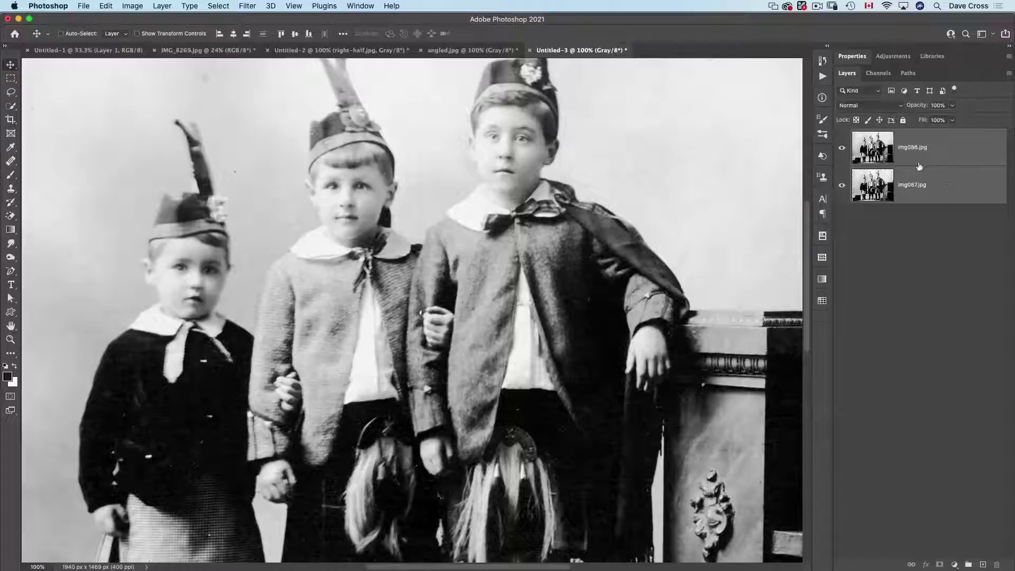
right_click(938, 193)
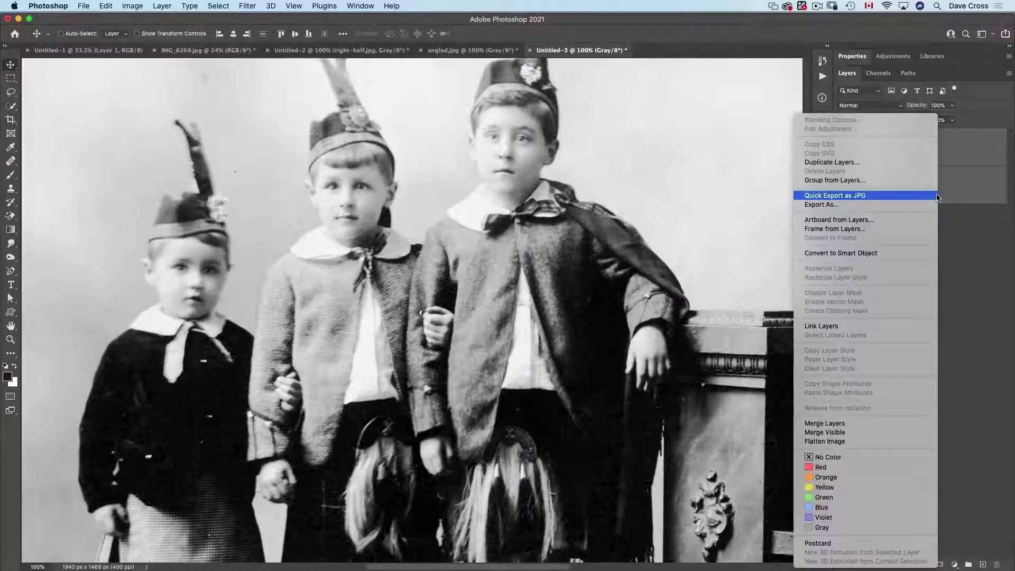
left_click(893, 254)
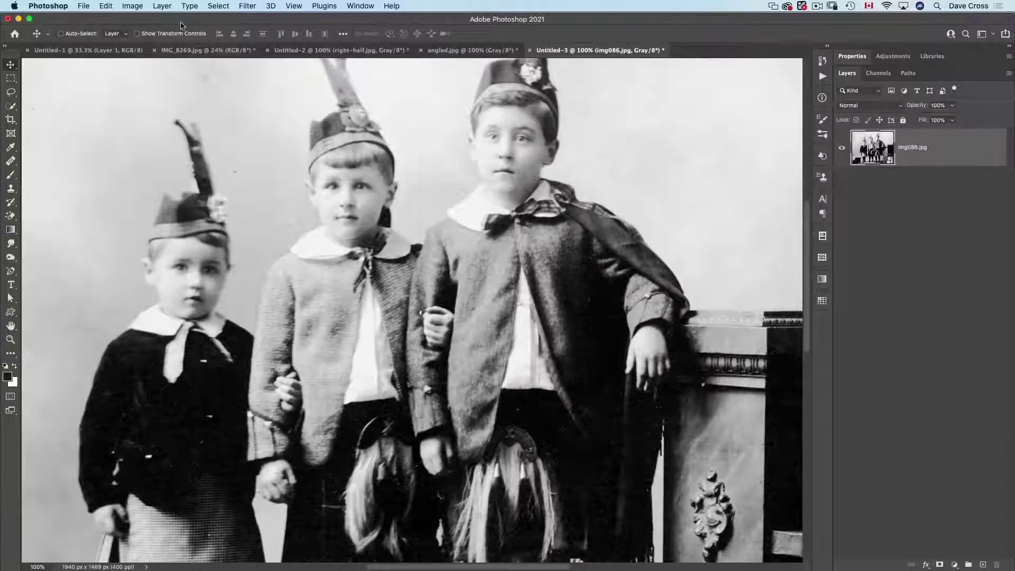
Set the img086.jpg smart object's stack mode to Median and rasterize the layer
left_click(163, 6)
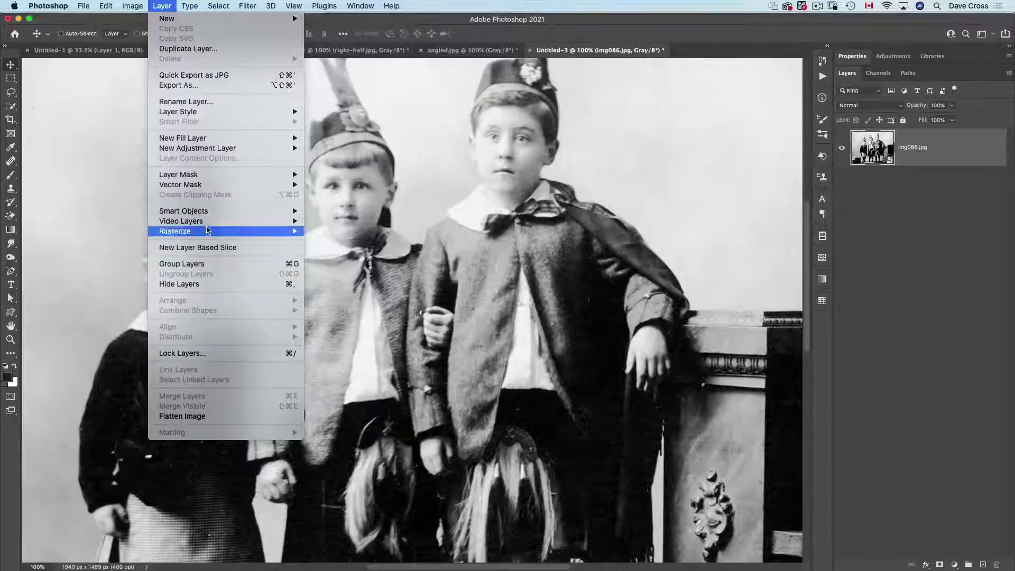
mouse_move(210, 212)
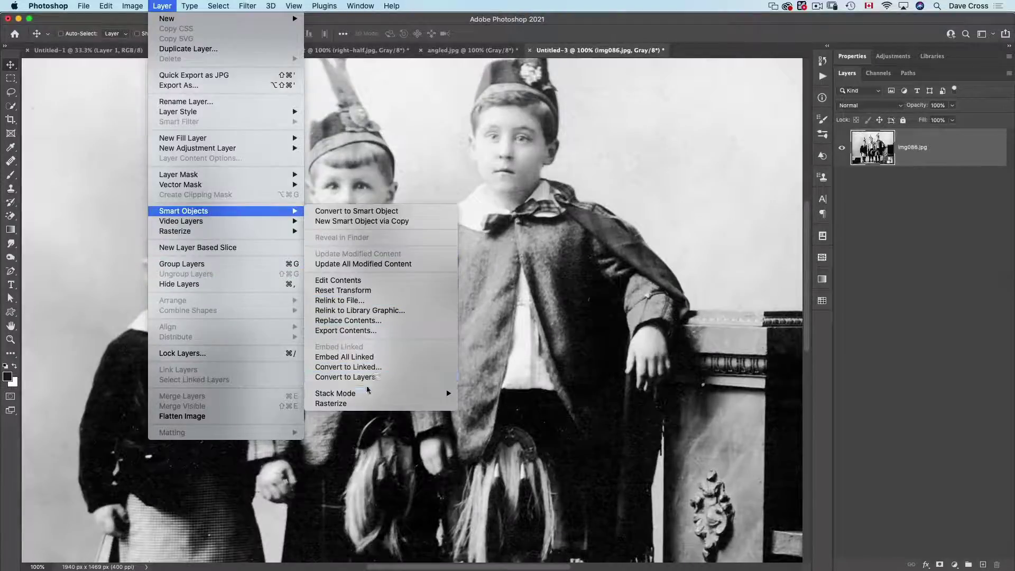
mouse_move(369, 394)
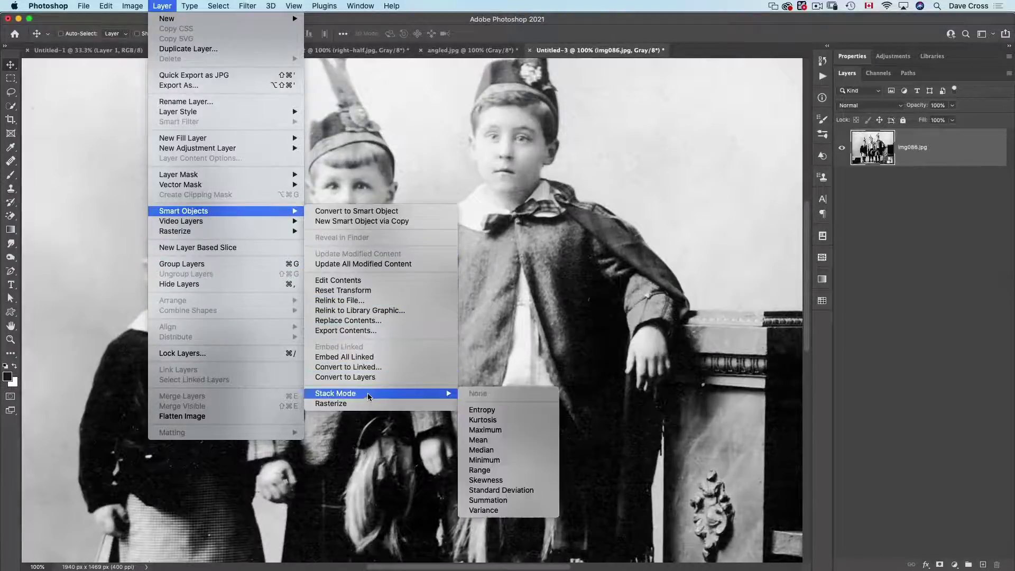
left_click(514, 453)
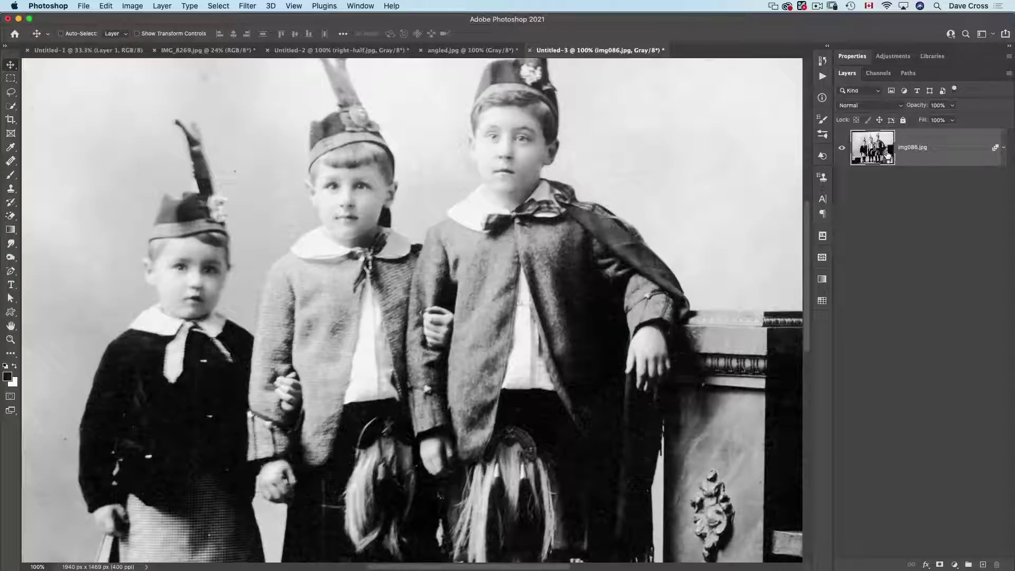
right_click(951, 152)
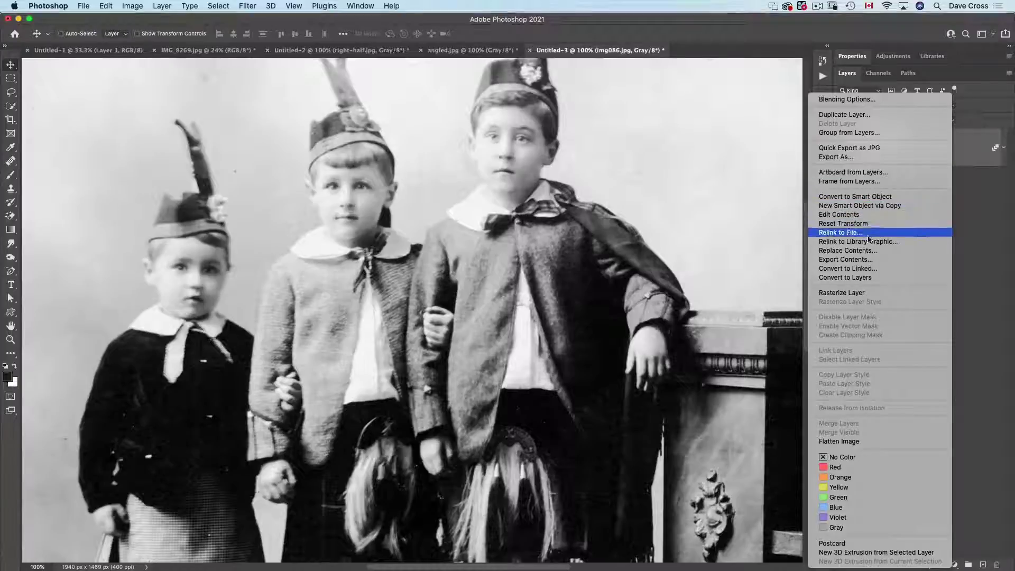
left_click(851, 292)
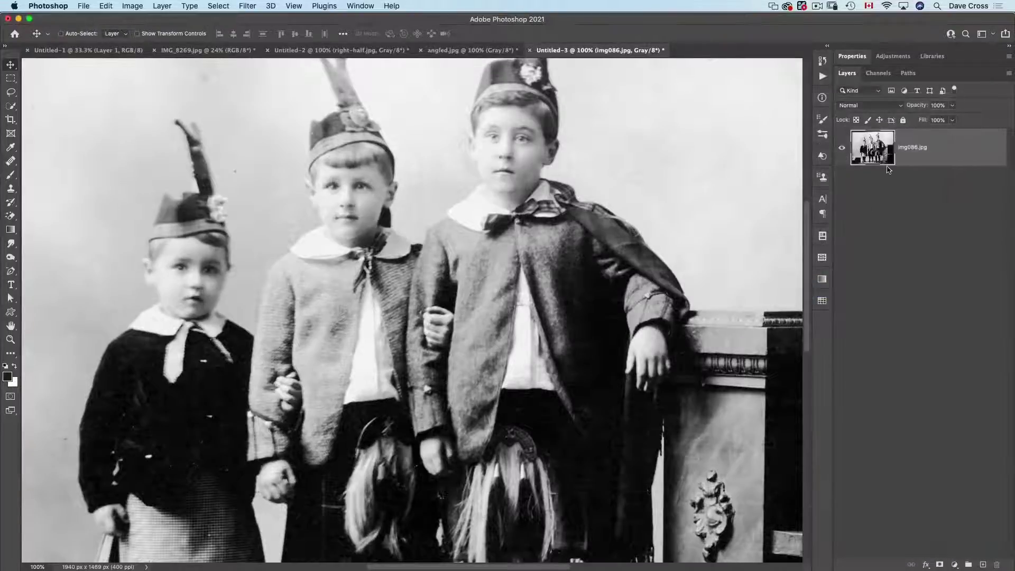
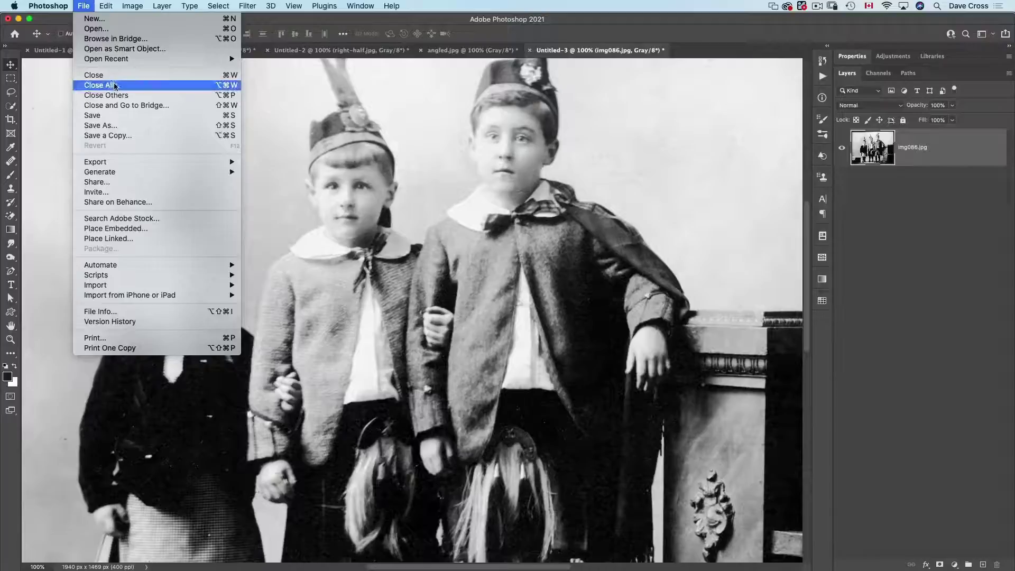
Close all open documents without saving, and open img020.psd from the restore folder in Adobe Bridge
left_click(111, 76)
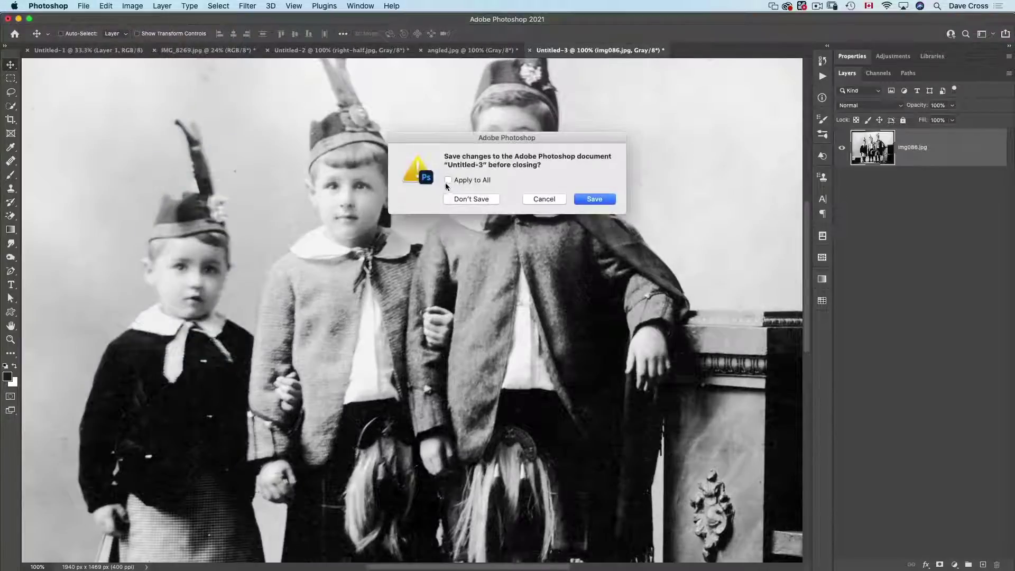
left_click(460, 200)
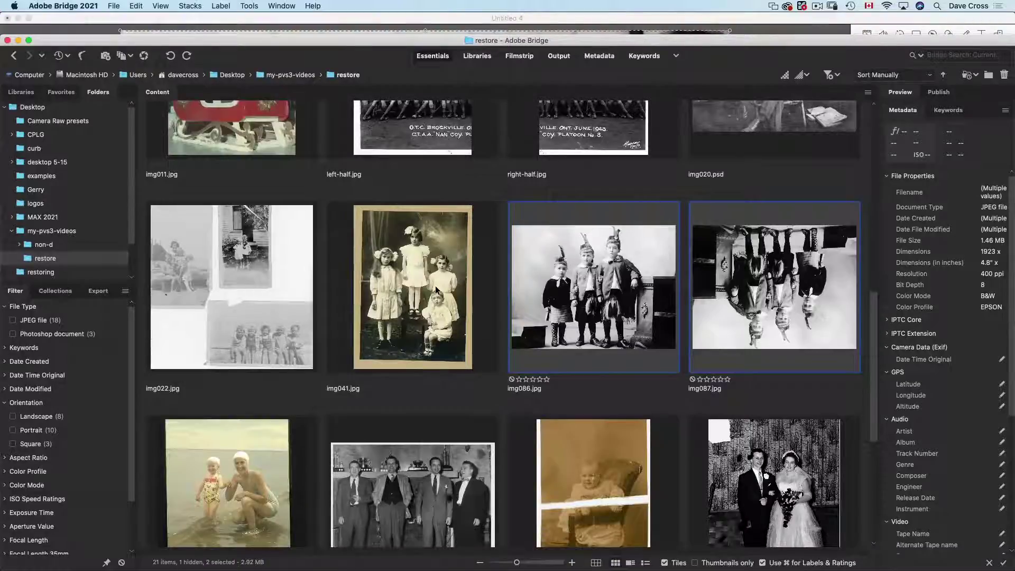
scroll(437, 290, "up", 10)
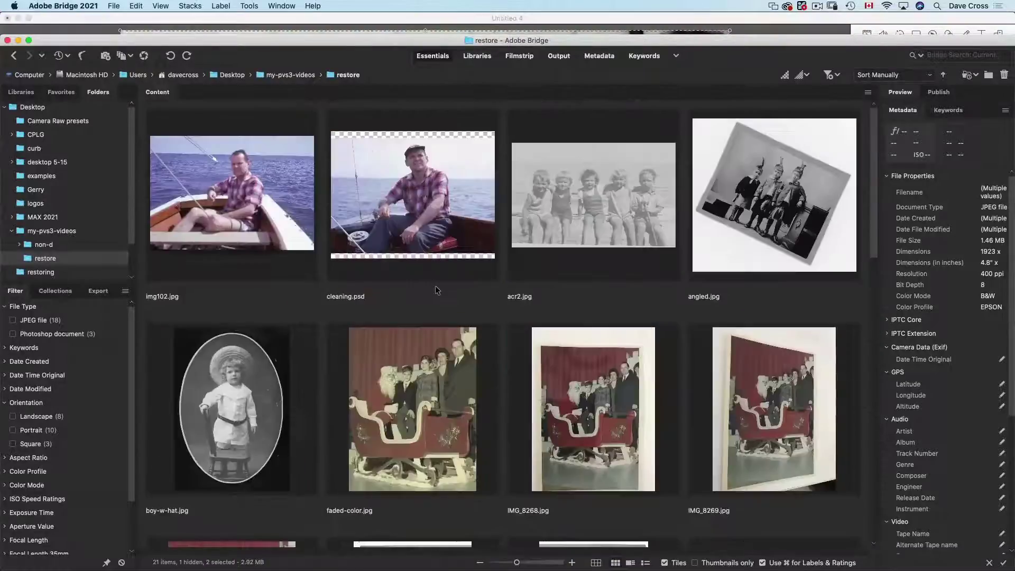
scroll(437, 290, "down", 20)
scroll(437, 291, "up", 15)
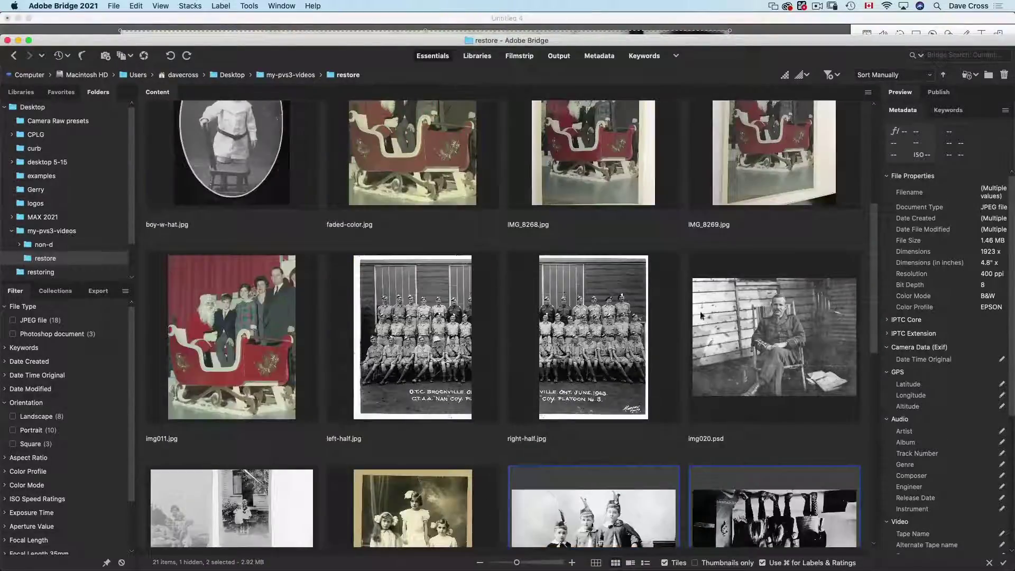
left_click(782, 359)
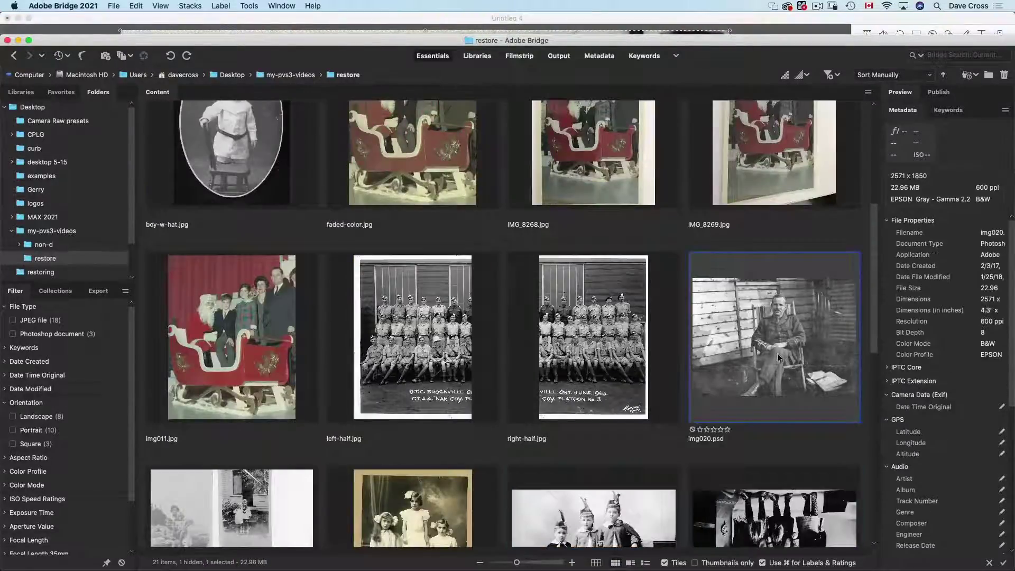
double_click(779, 357)
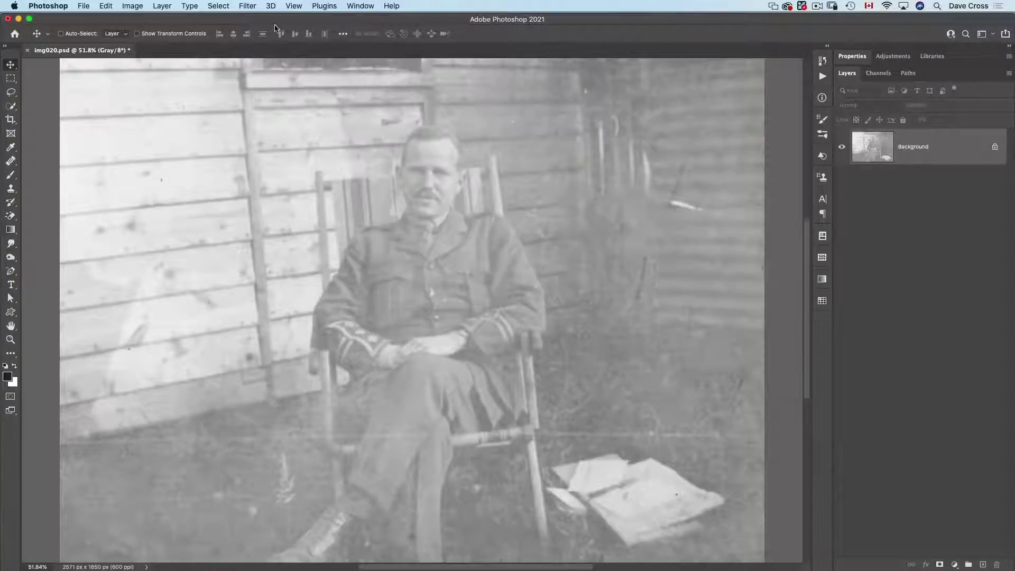
Convert the Background layer for Smart Filters, with the notice set to Don't show again
left_click(252, 5)
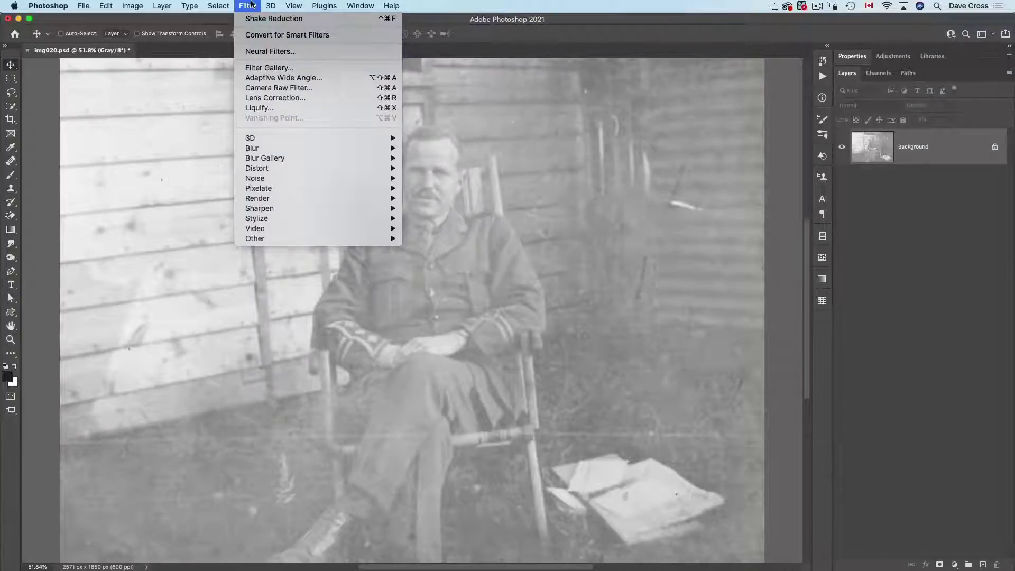
left_click(250, 5)
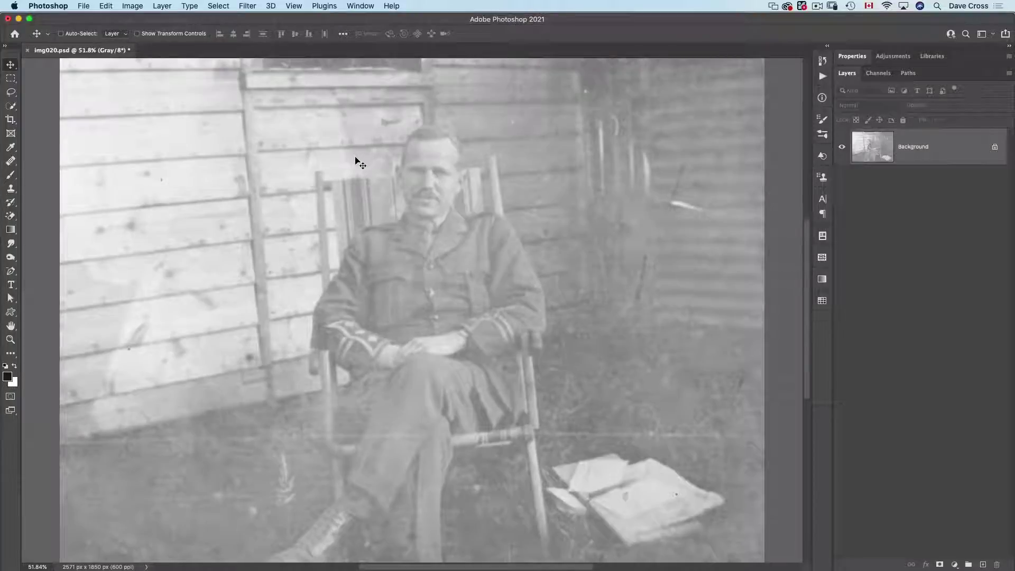
left_click(254, 7)
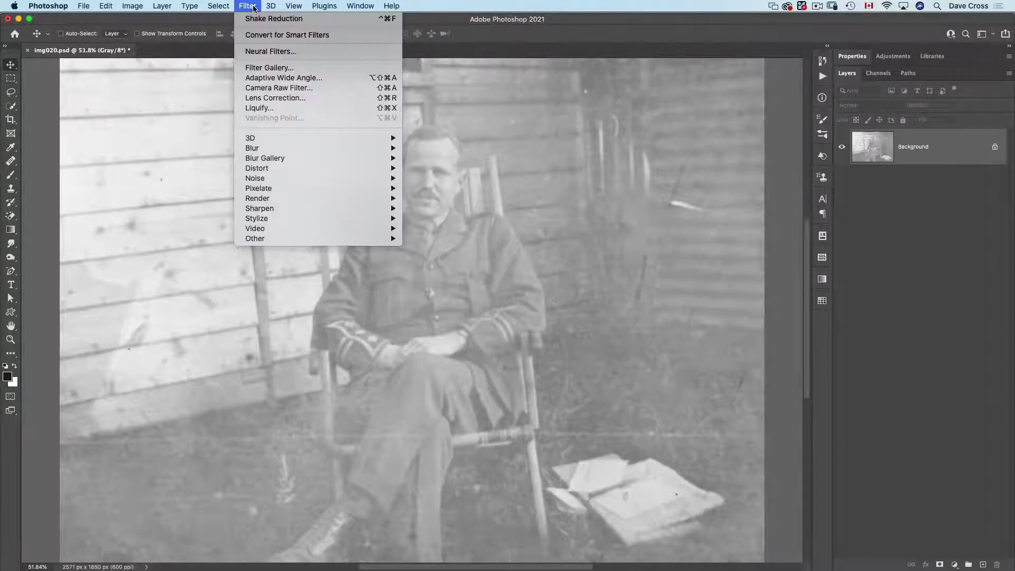
left_click(268, 36)
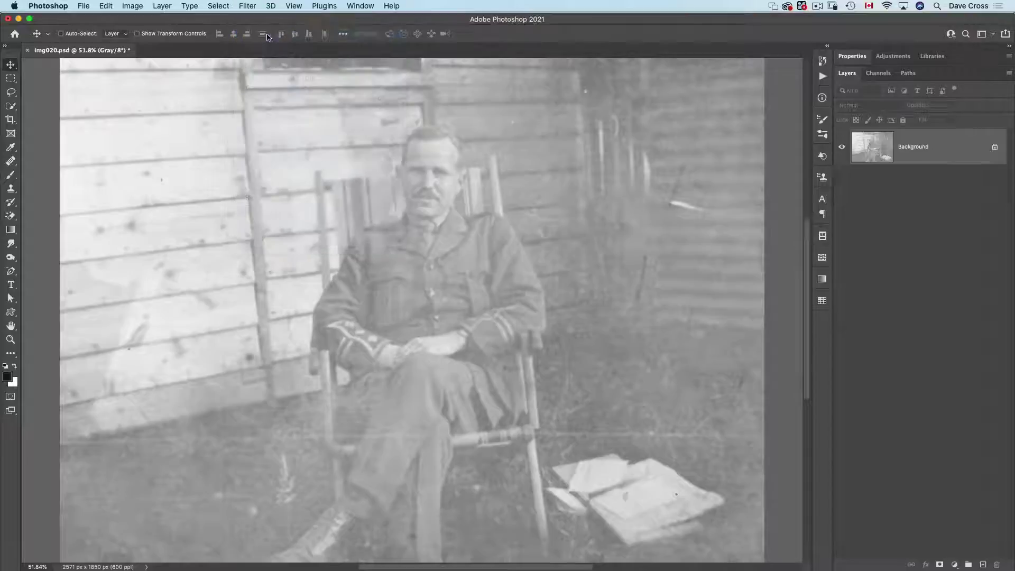
left_click(457, 186)
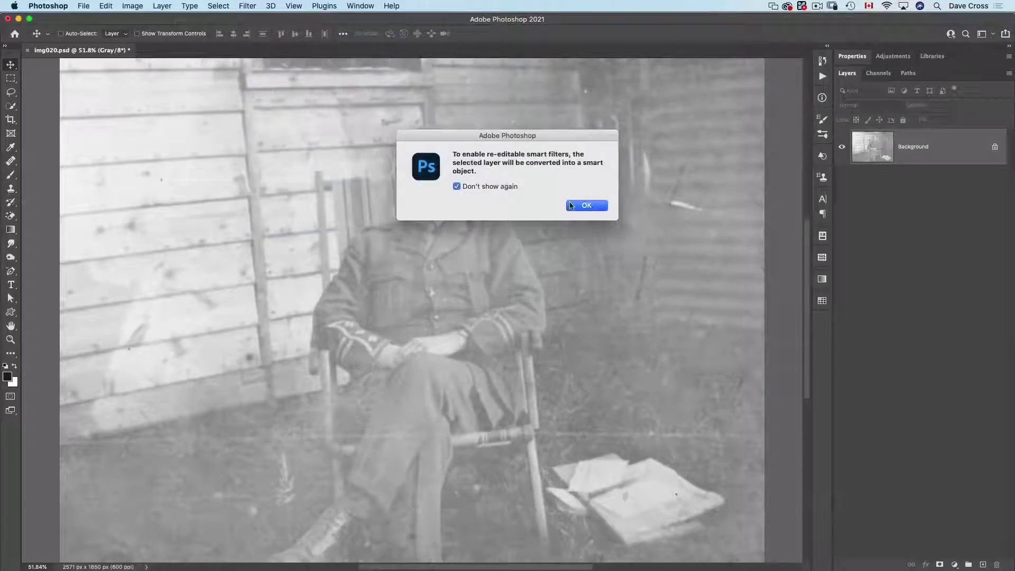
left_click(586, 205)
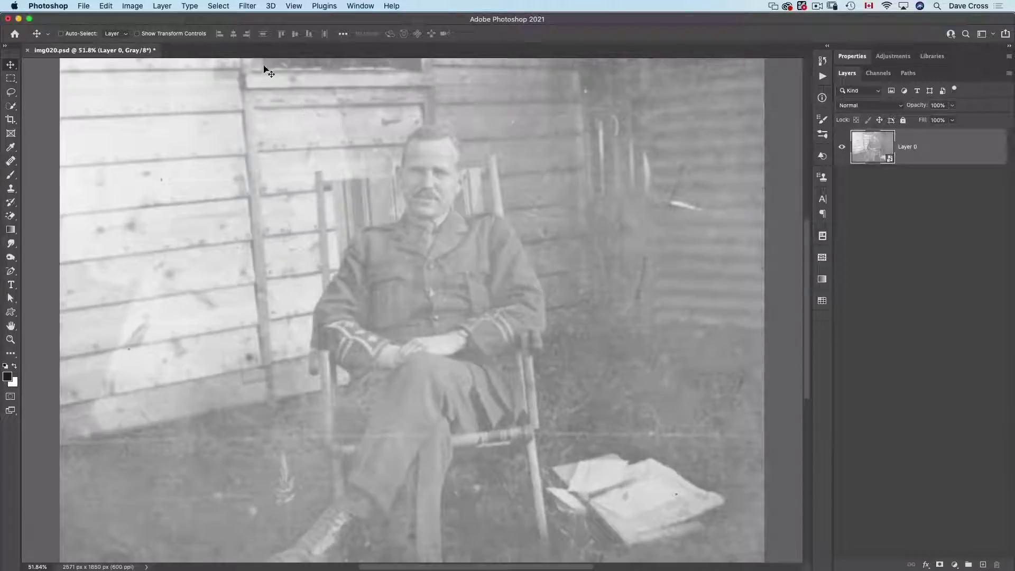
In the Camera Raw Filter, set Dehaze to +73, Exposure +0.35, Highlights +15, Clarity +18 and Texture -16
left_click(254, 6)
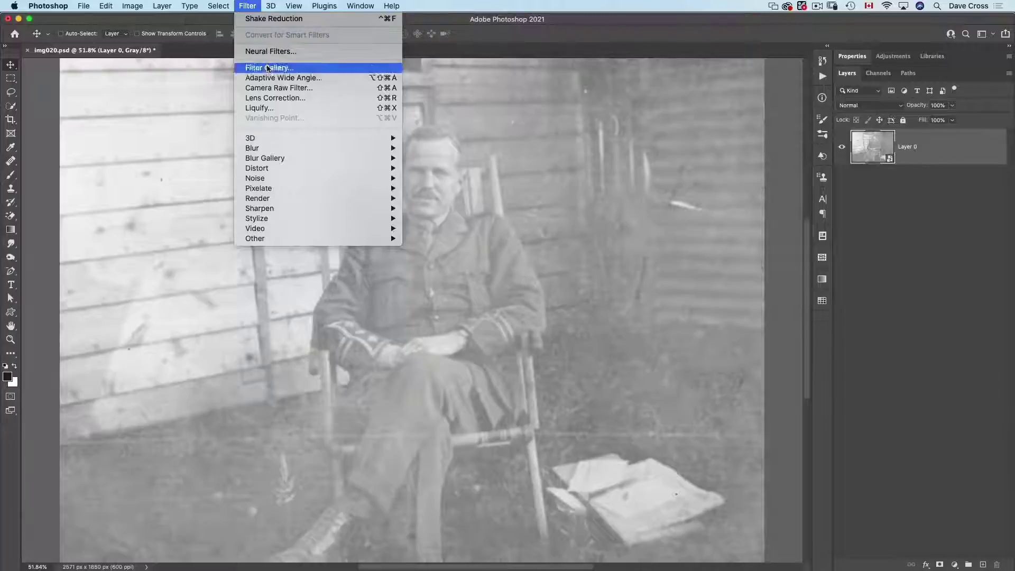
left_click(269, 85)
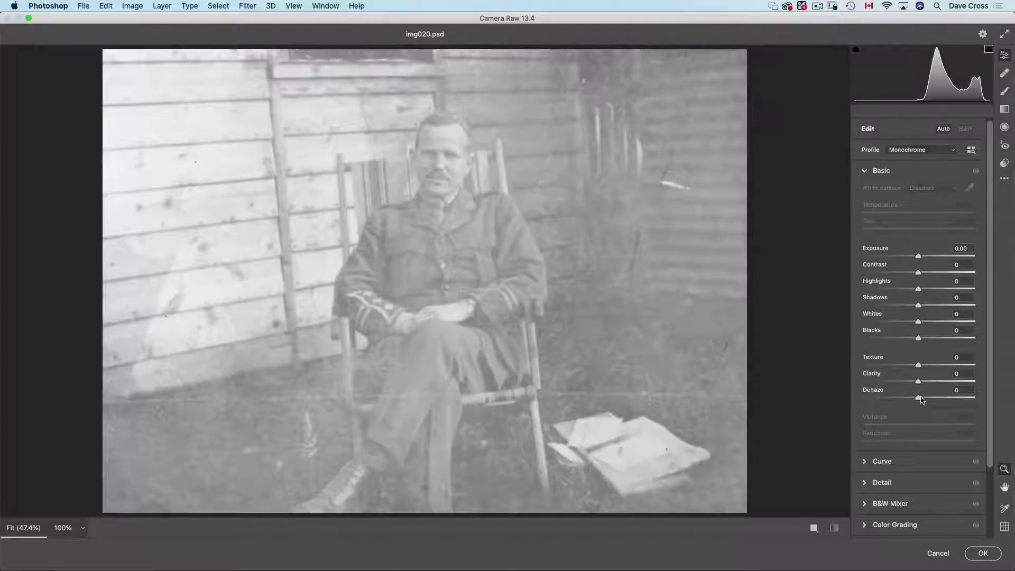
left_click_drag(919, 399, 963, 410)
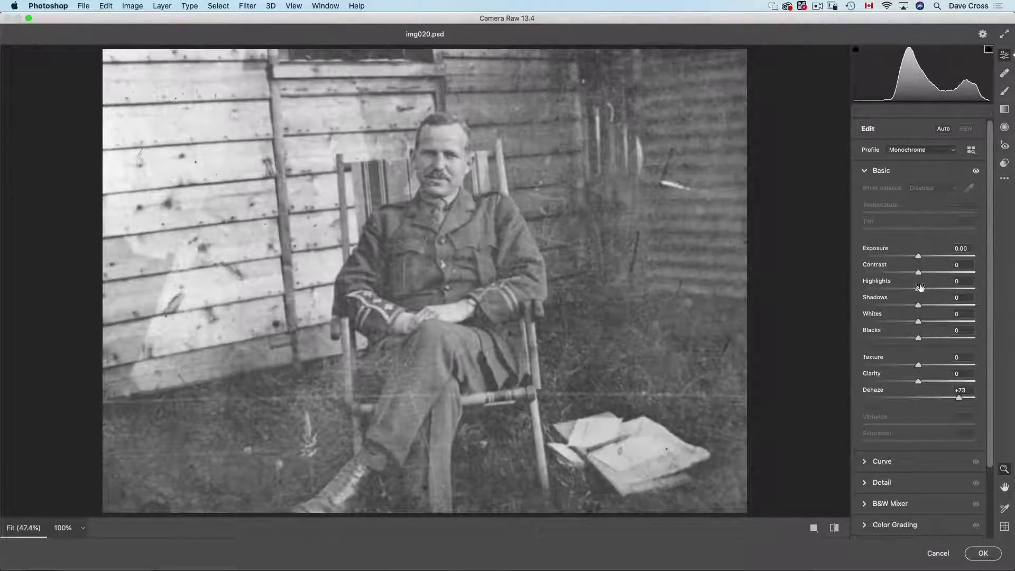
left_click_drag(918, 290, 926, 259)
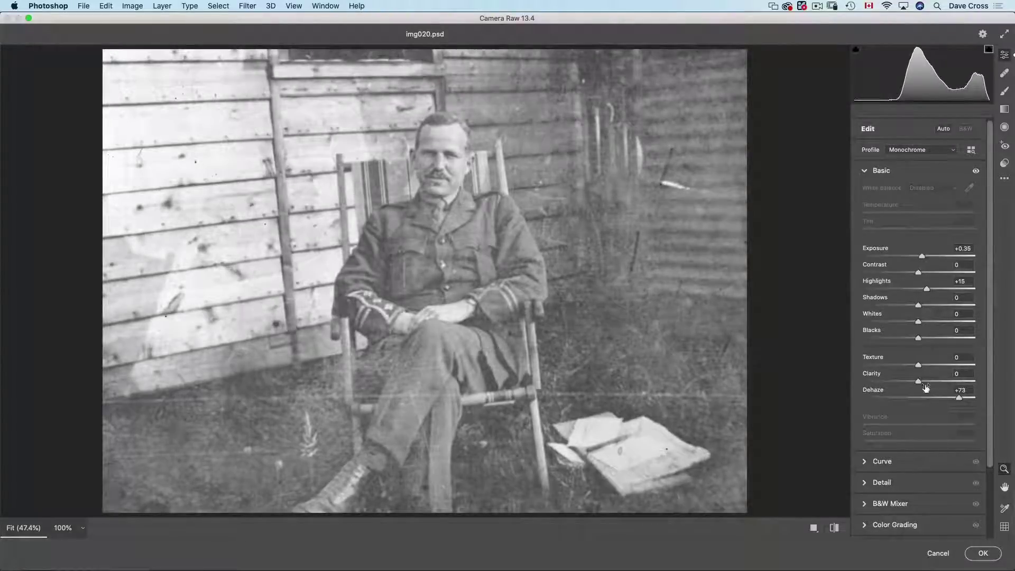
left_click_drag(919, 382, 928, 385)
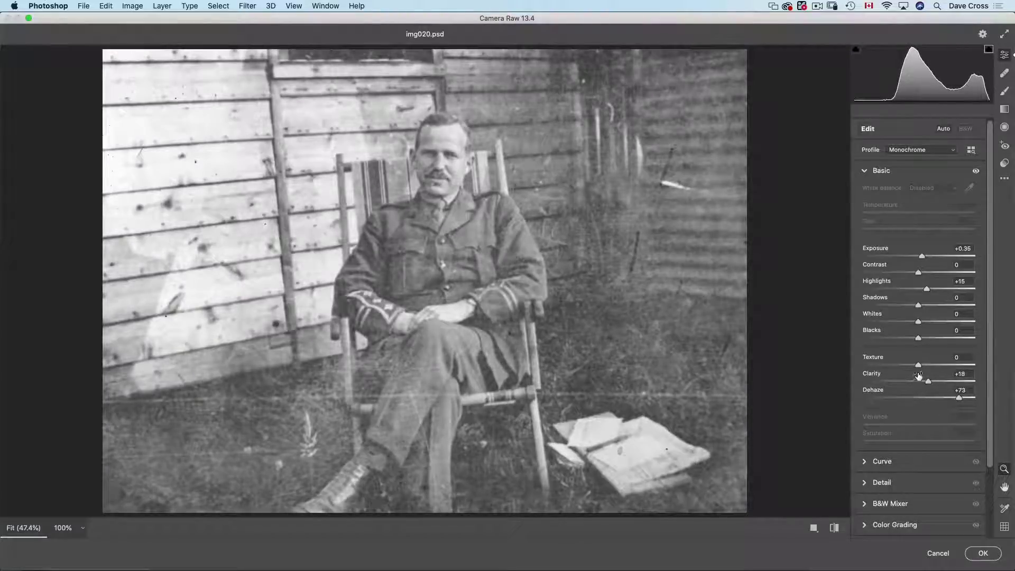
left_click_drag(919, 366, 911, 369)
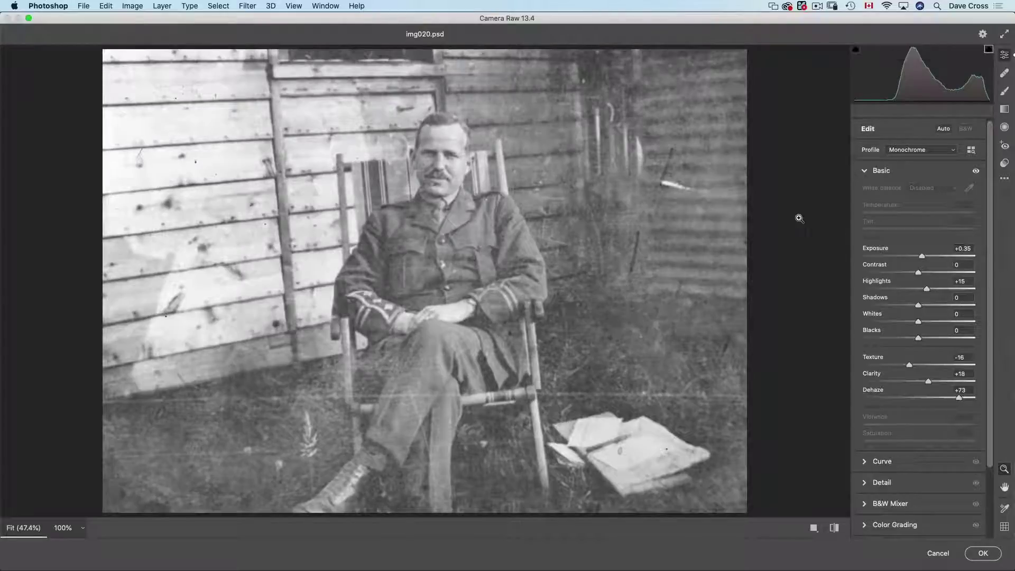
Add noise reduction, apply the Camera Raw Filter, and compare the photo with the filter off and on
left_click(865, 171)
left_click(869, 214)
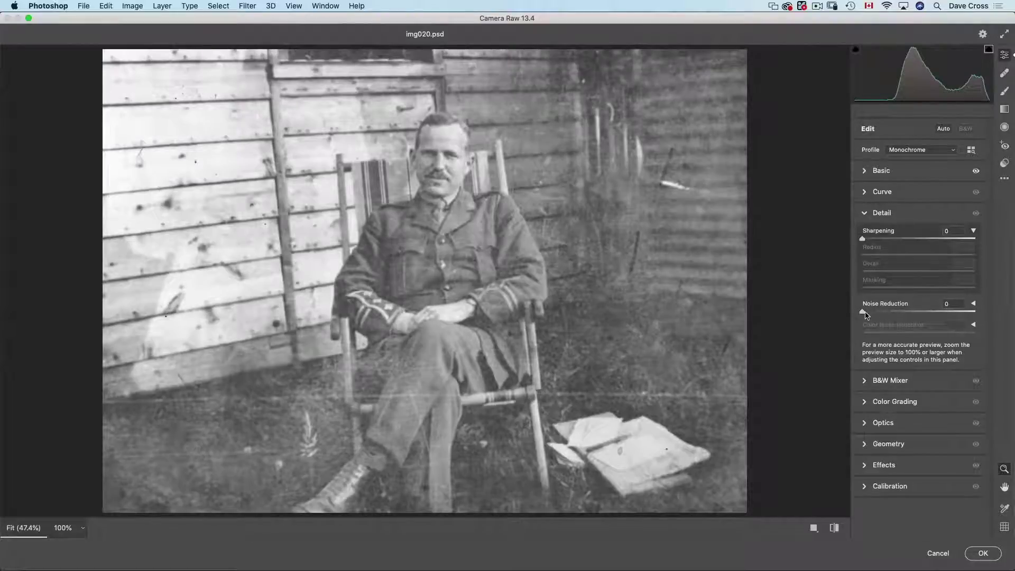
left_click_drag(865, 314, 896, 316)
left_click(982, 555)
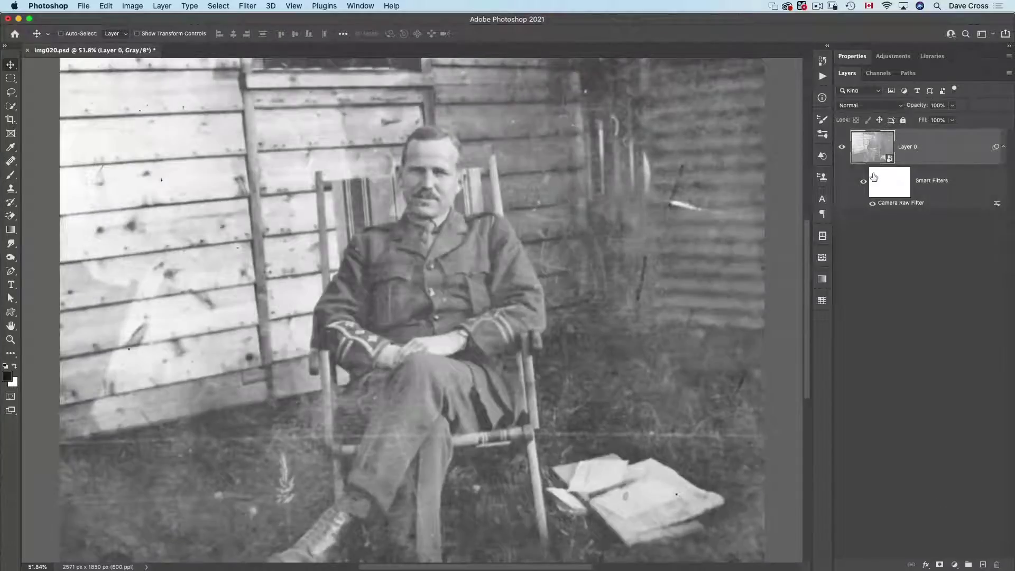
left_click(873, 204)
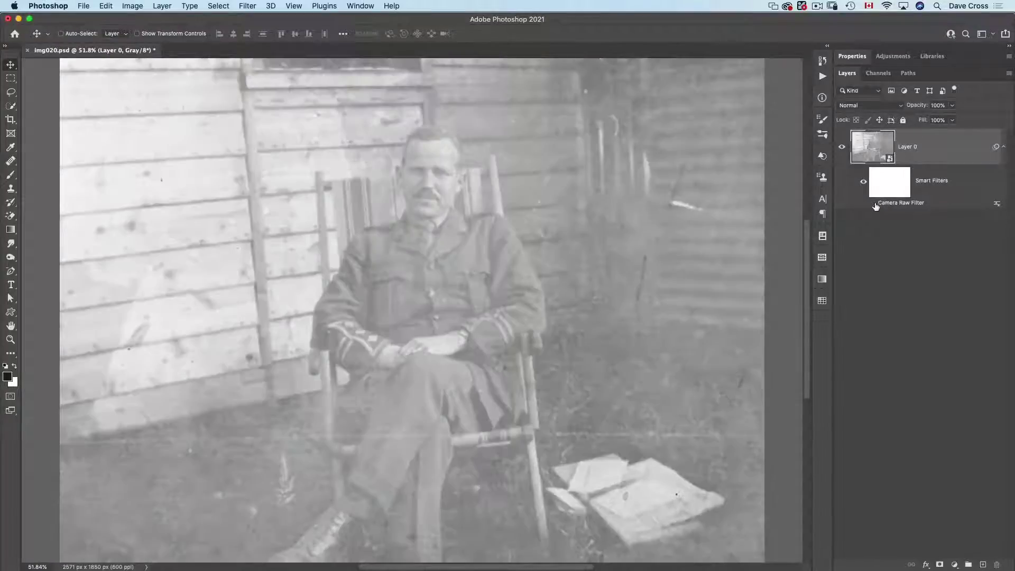
left_click(873, 203)
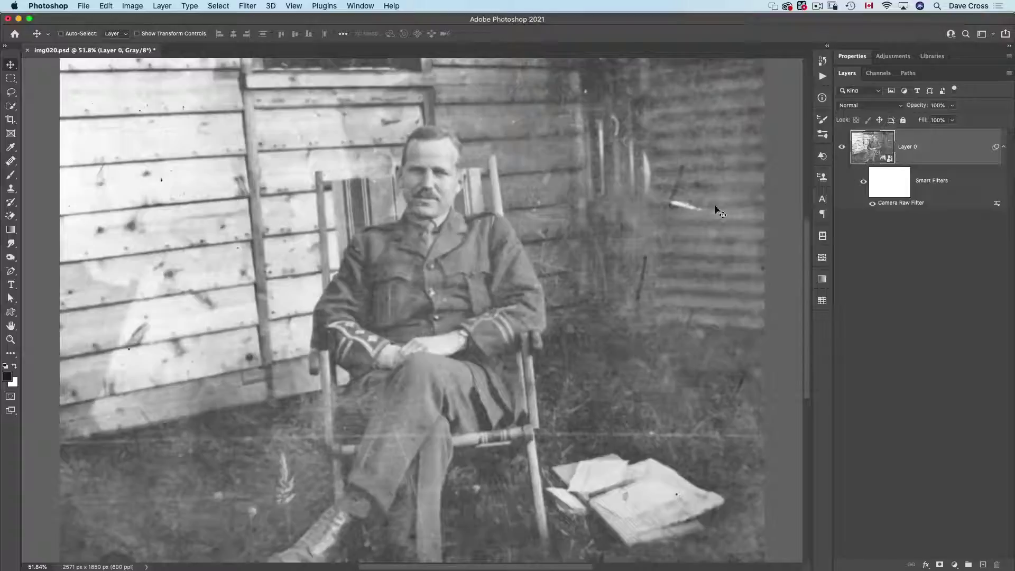
Try to heal the white scratch on the wall directly on the smart object with the Spot Healing Brush
left_click(19, 159)
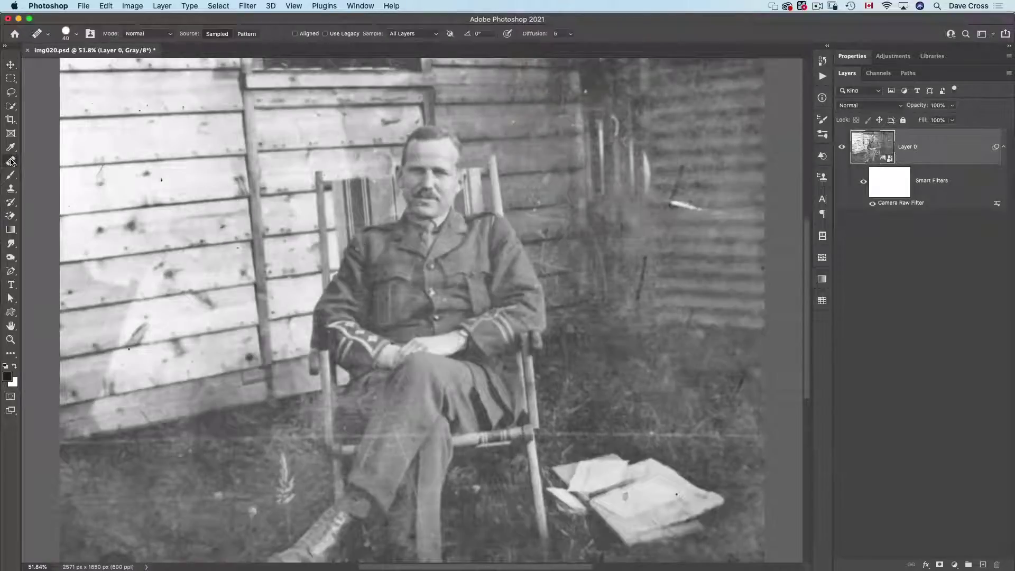
right_click(19, 158)
left_click(53, 158)
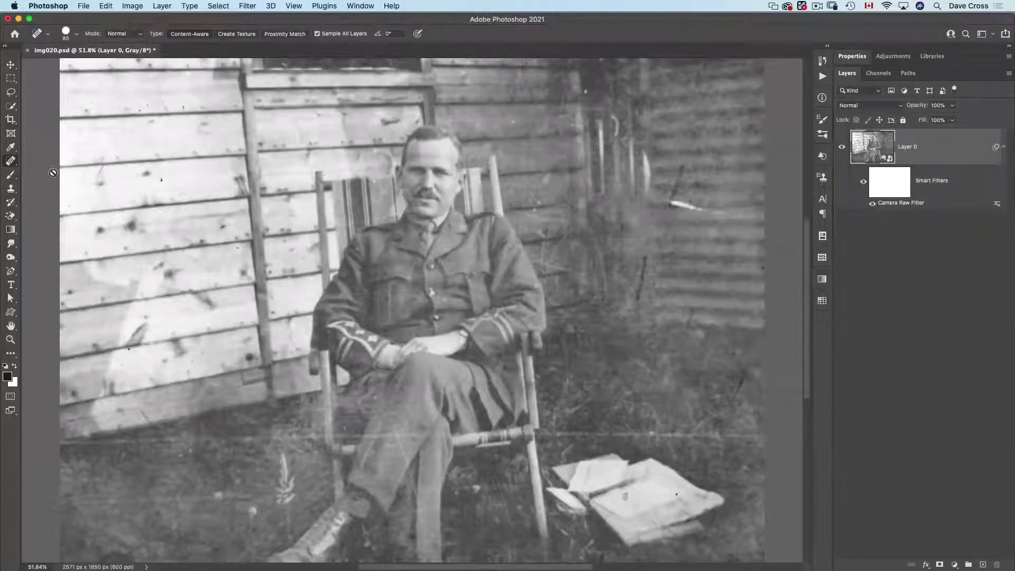
left_click(679, 207)
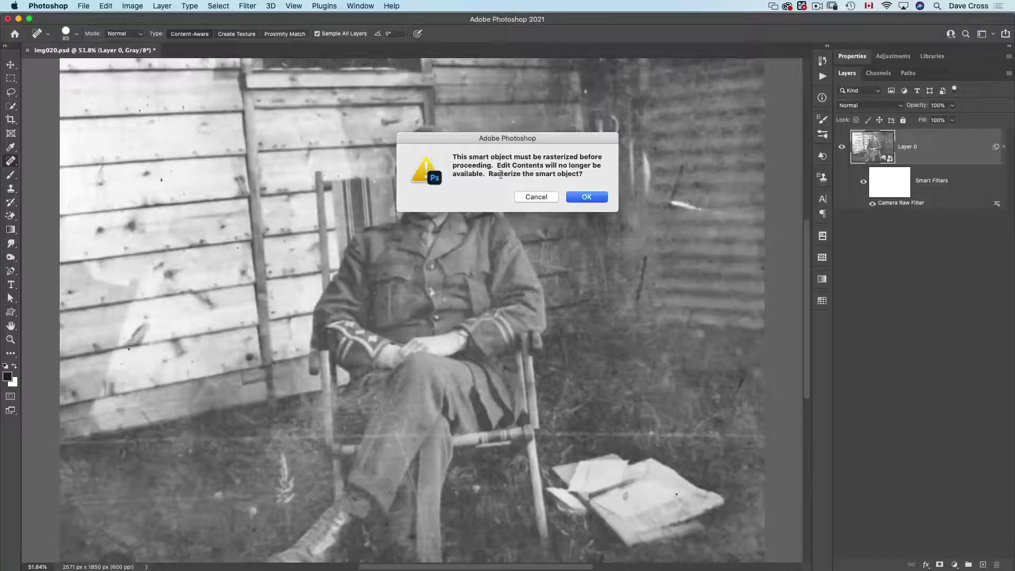
left_click(547, 198)
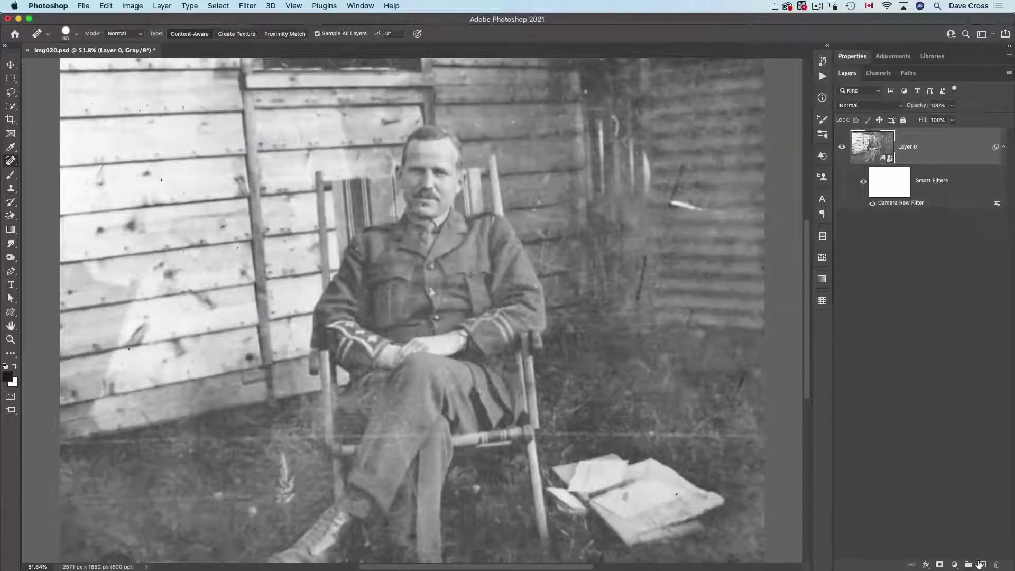
Add a new layer, heal the white and dark scratches beside the wall with the Spot Healing Brush, and view the healing strokes alone
left_click(983, 565)
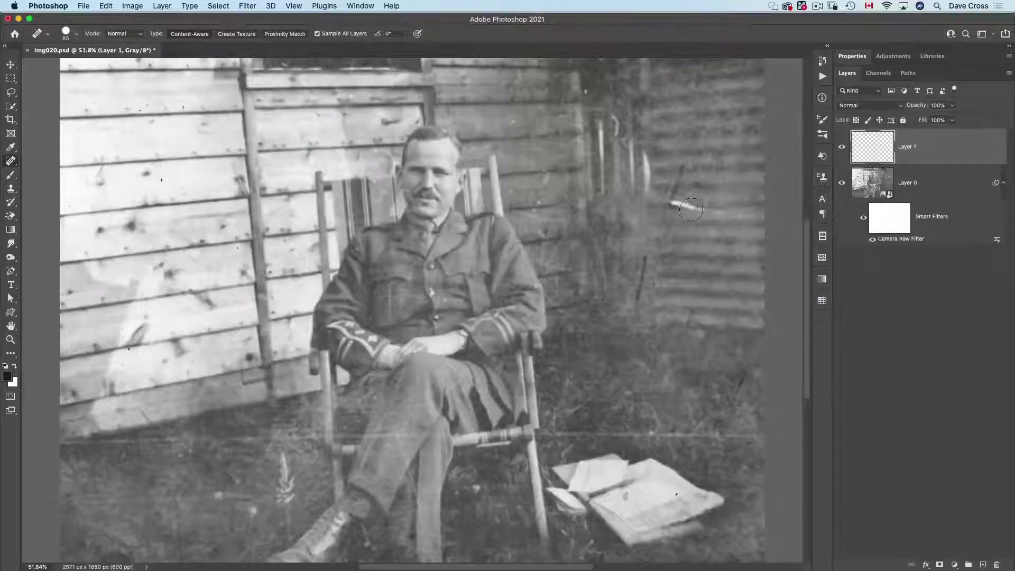
mouse_move(676, 196)
left_mouse_down()
mouse_move(701, 209)
mouse_move(669, 206)
mouse_move(688, 198)
mouse_move(676, 190)
mouse_move(681, 161)
left_mouse_up()
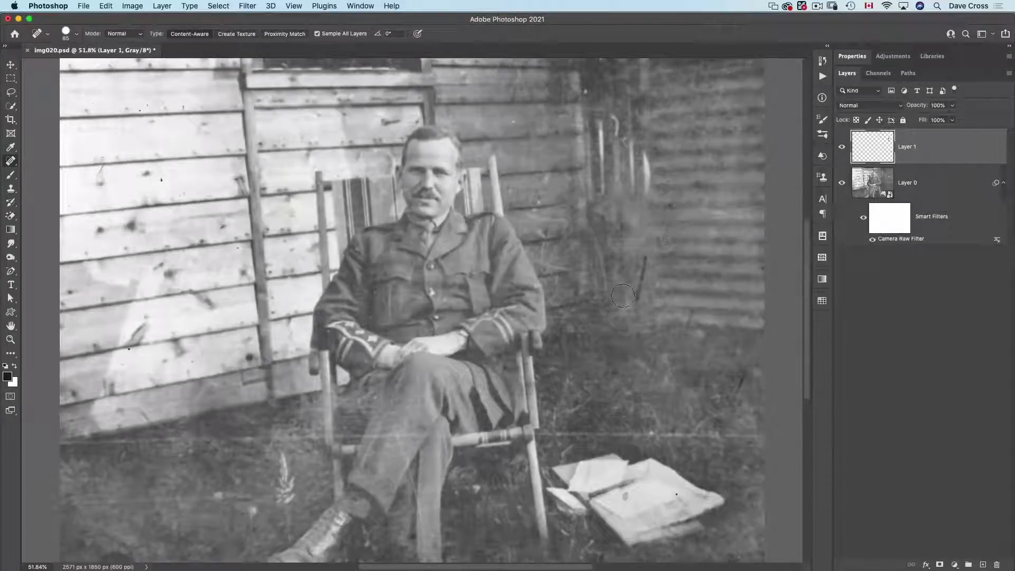
mouse_move(647, 253)
left_mouse_down()
mouse_move(640, 312)
mouse_move(691, 313)
mouse_move(694, 325)
mouse_move(697, 302)
left_mouse_up()
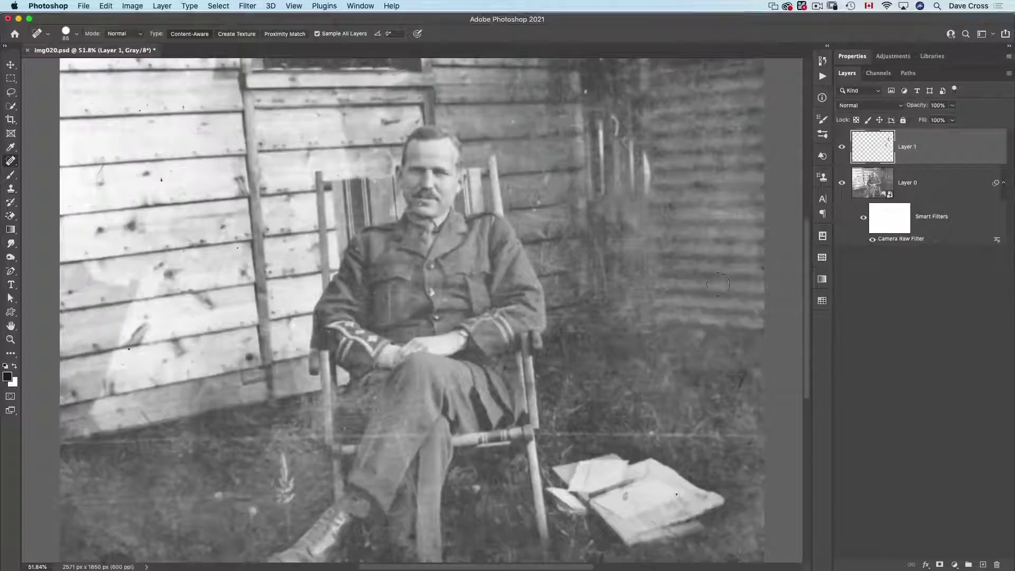
left_click(842, 184)
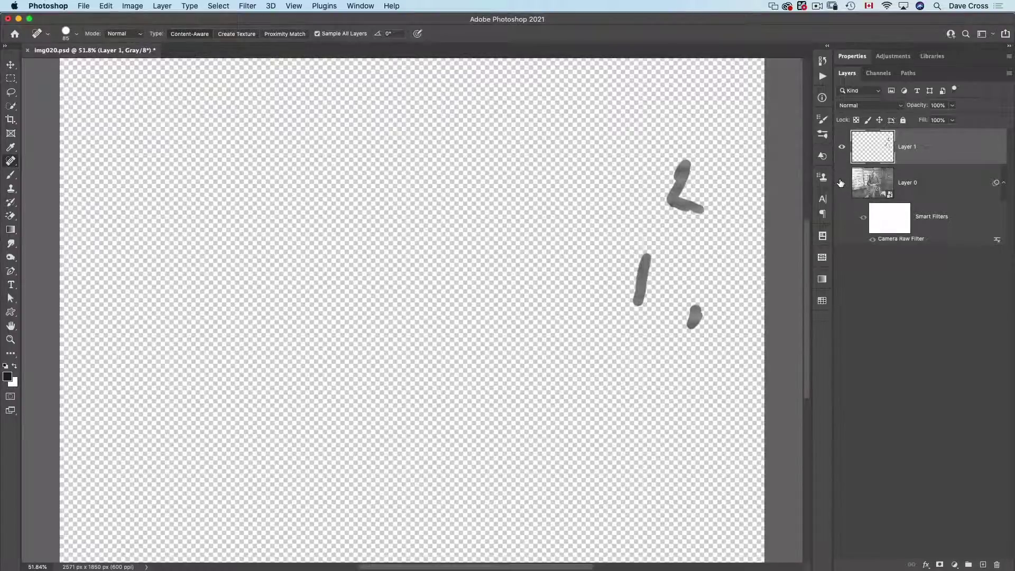
left_click(842, 182)
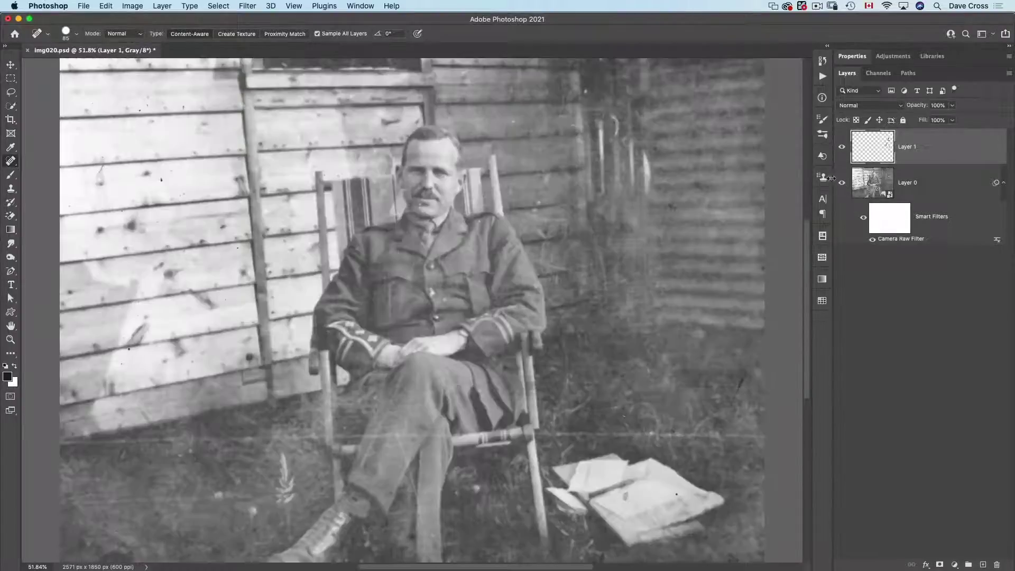
On the healing layer, try to heal the pale marks on the wall and heal the horizontal crease across the grass and trousers
left_click(616, 120)
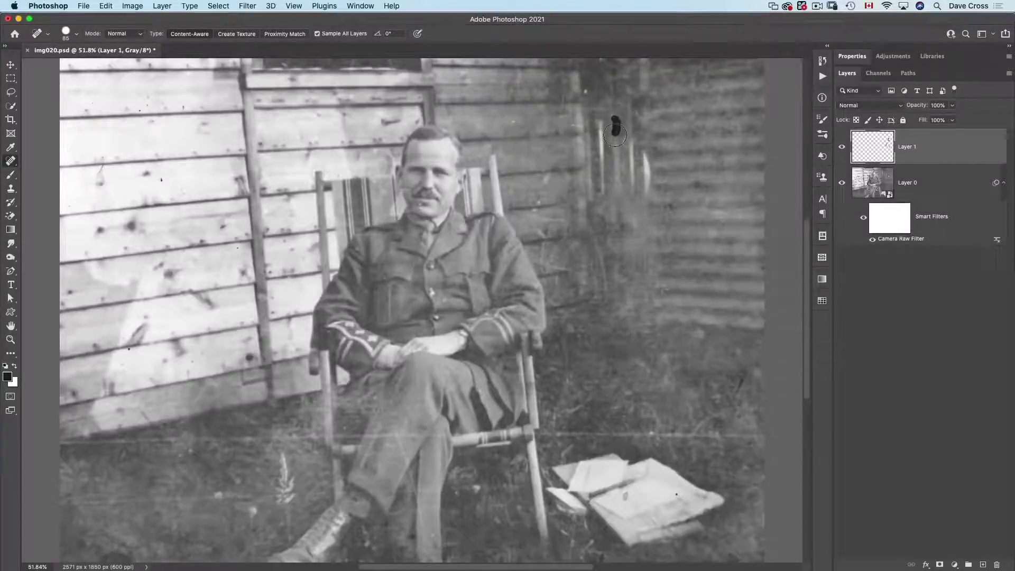
left_click(638, 162)
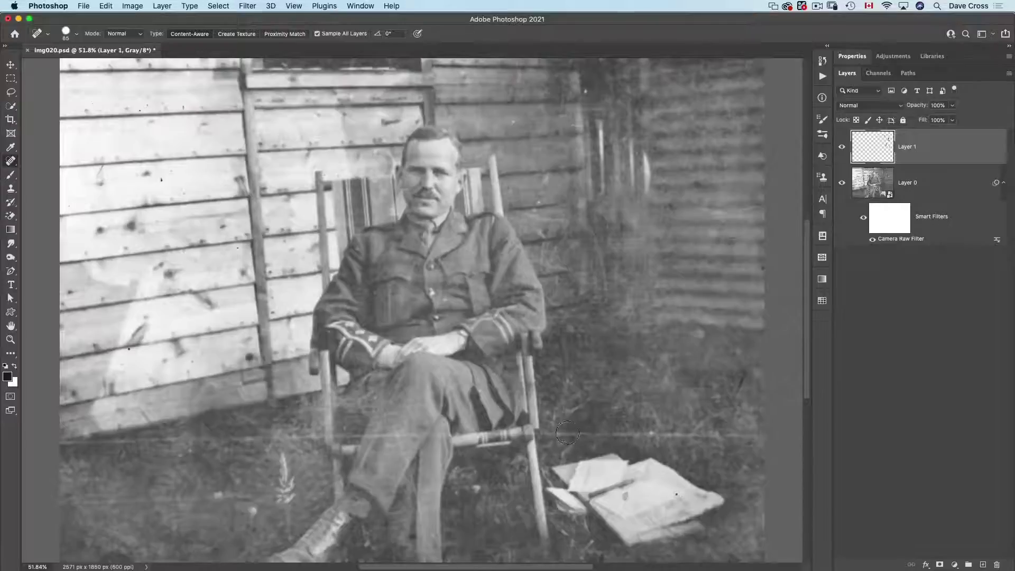
mouse_move(553, 435)
left_mouse_down()
mouse_move(771, 435)
mouse_move(632, 430)
left_mouse_up()
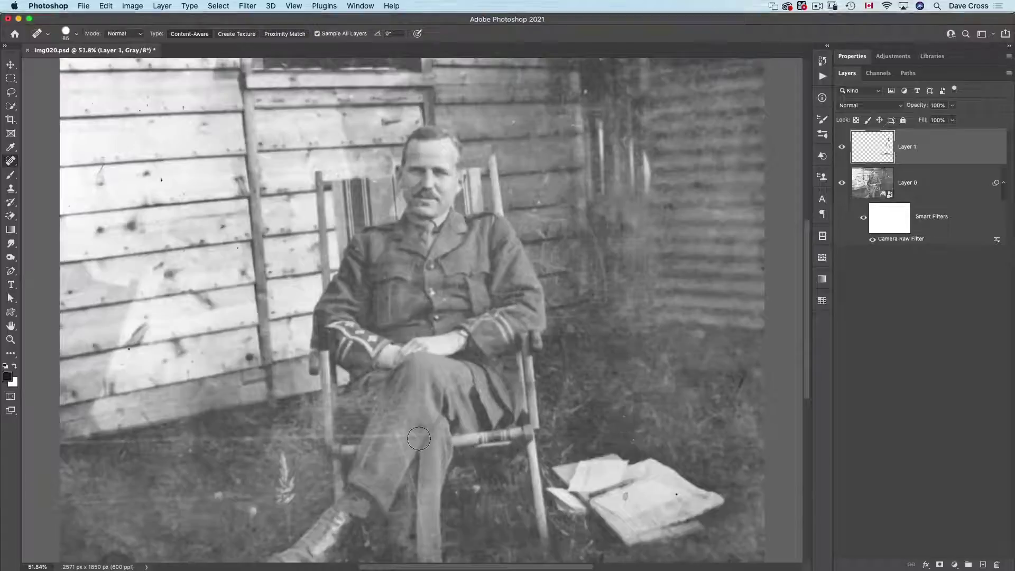
mouse_move(422, 435)
left_mouse_down()
mouse_move(369, 438)
mouse_move(399, 443)
mouse_move(428, 542)
left_mouse_up()
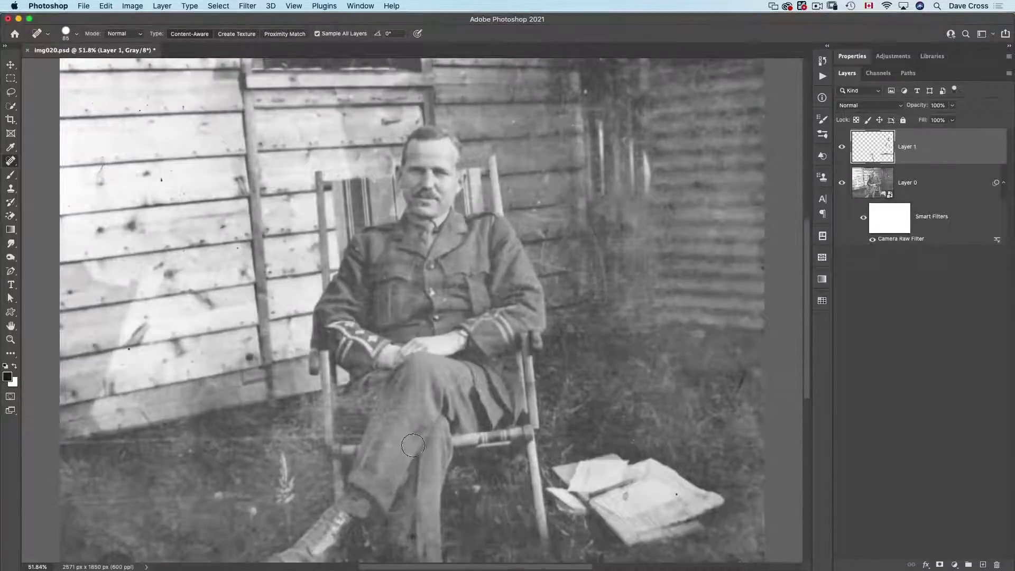
left_click(536, 270)
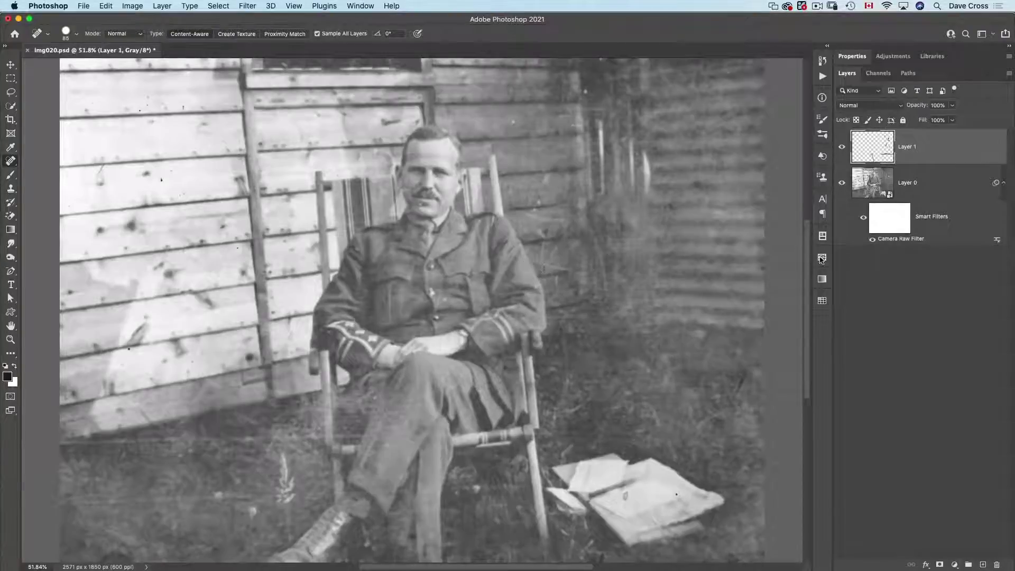
Re-edit the Camera Raw smart filter with Exposure -0.20, Highlights +75 and Clarity +37, and apply it
double_click(900, 241)
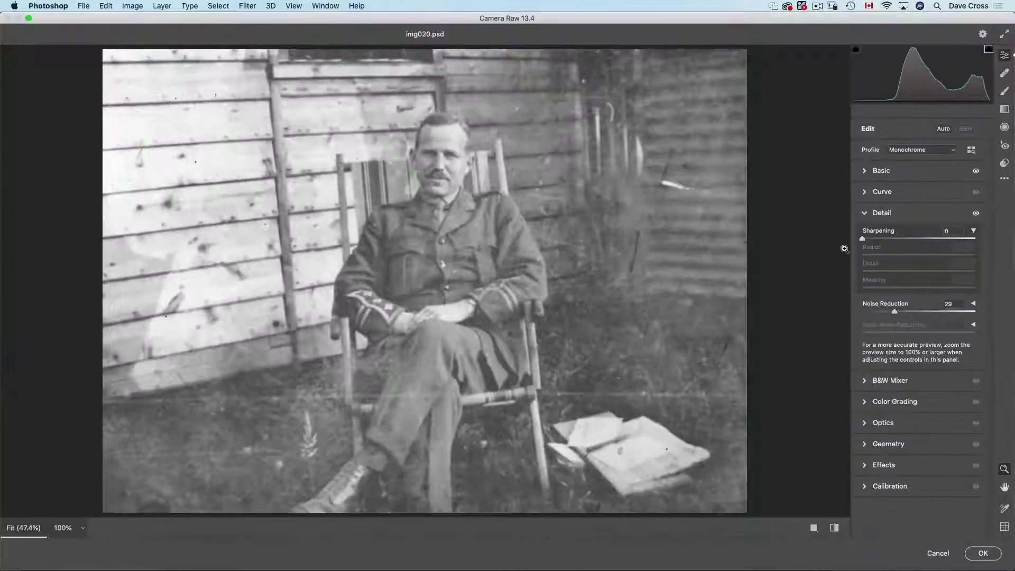
left_click(866, 171)
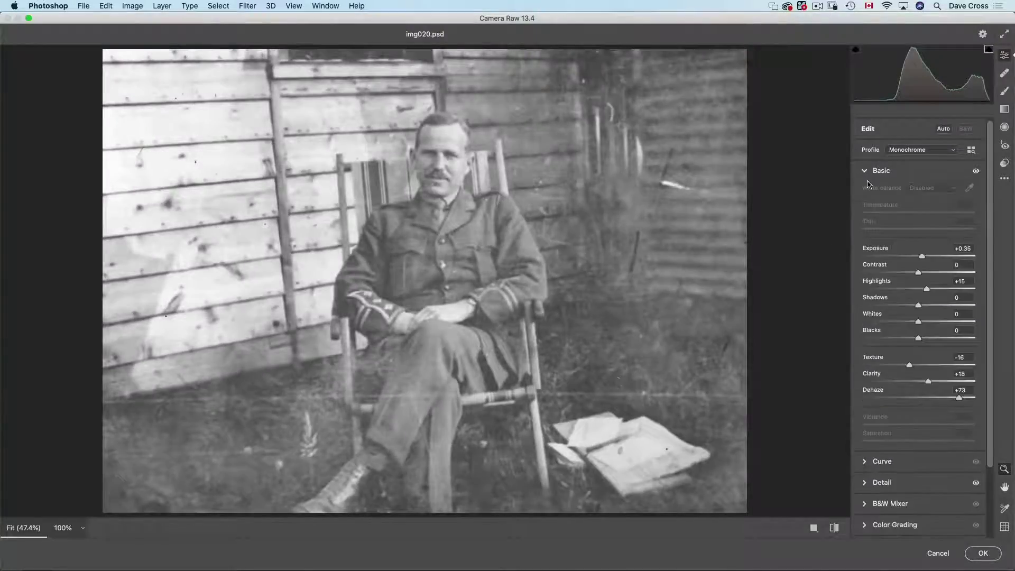
left_click_drag(922, 257, 918, 258)
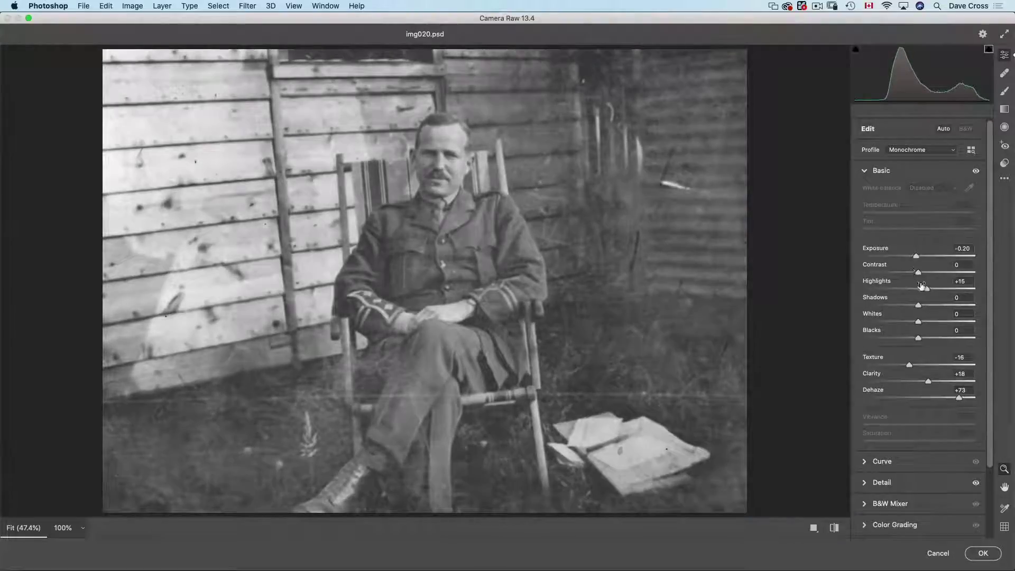
left_click_drag(926, 289, 961, 292)
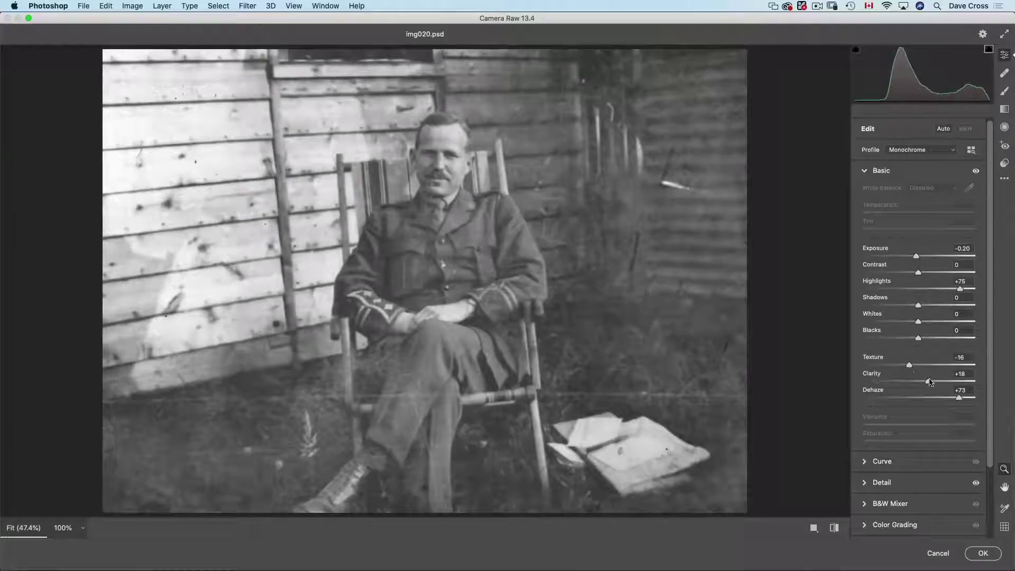
left_click_drag(930, 382, 940, 381)
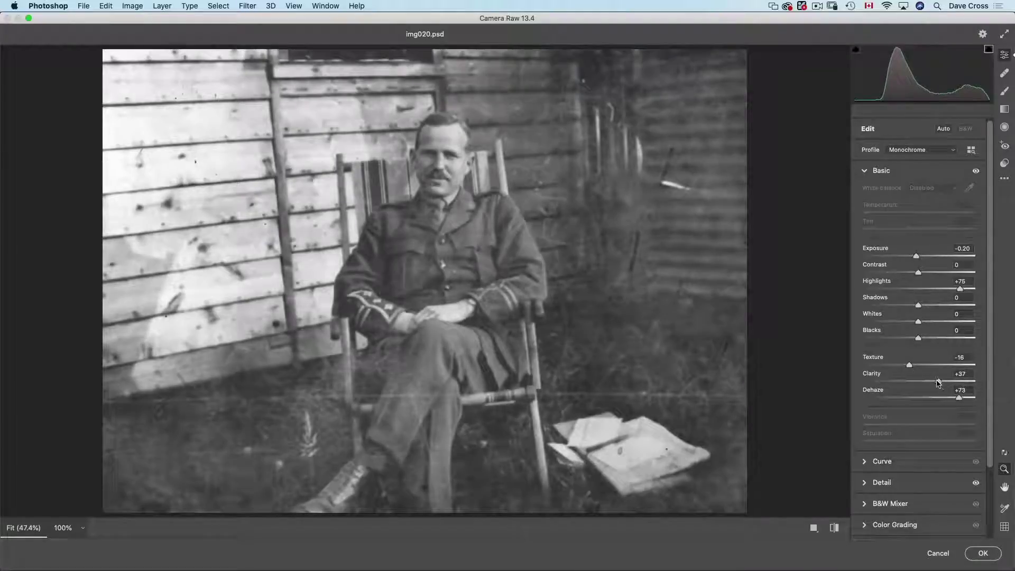
left_click(982, 554)
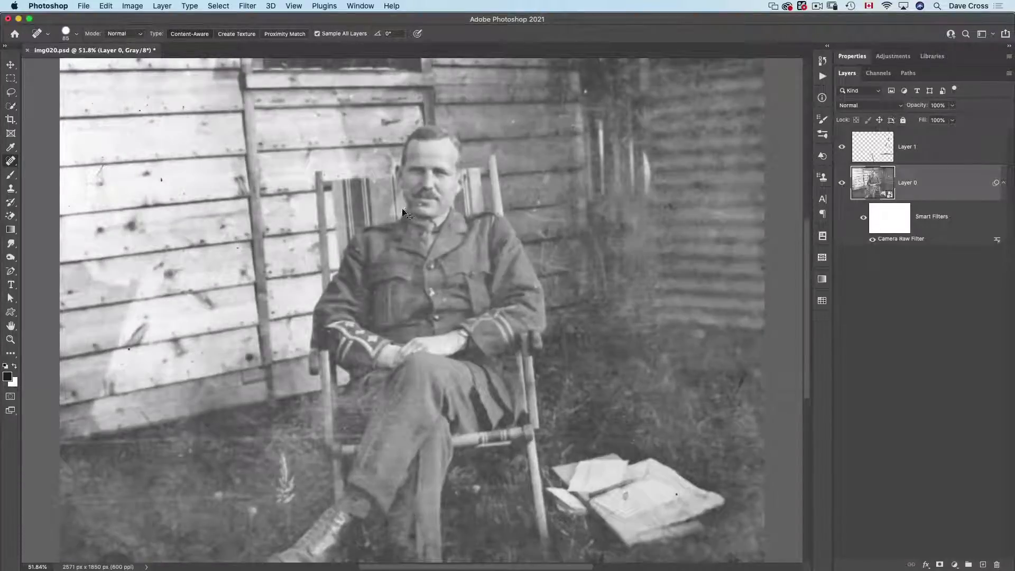
Close img020.psd without saving the changes and switch to Adobe Bridge, selecting its thumbnail in the restore folder
key("super+w")
key("super+d")
key("super+Tab")
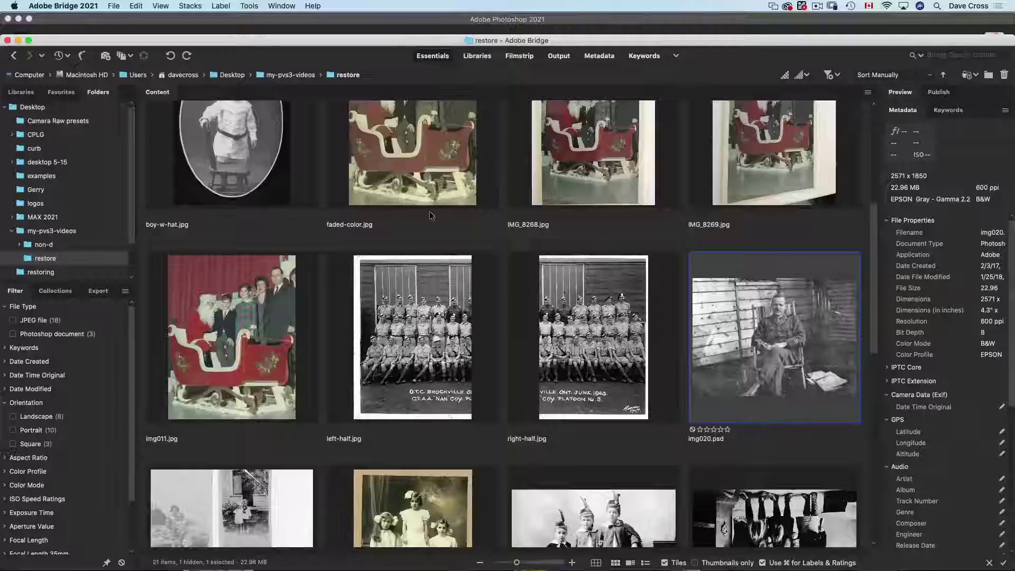
left_click(718, 234)
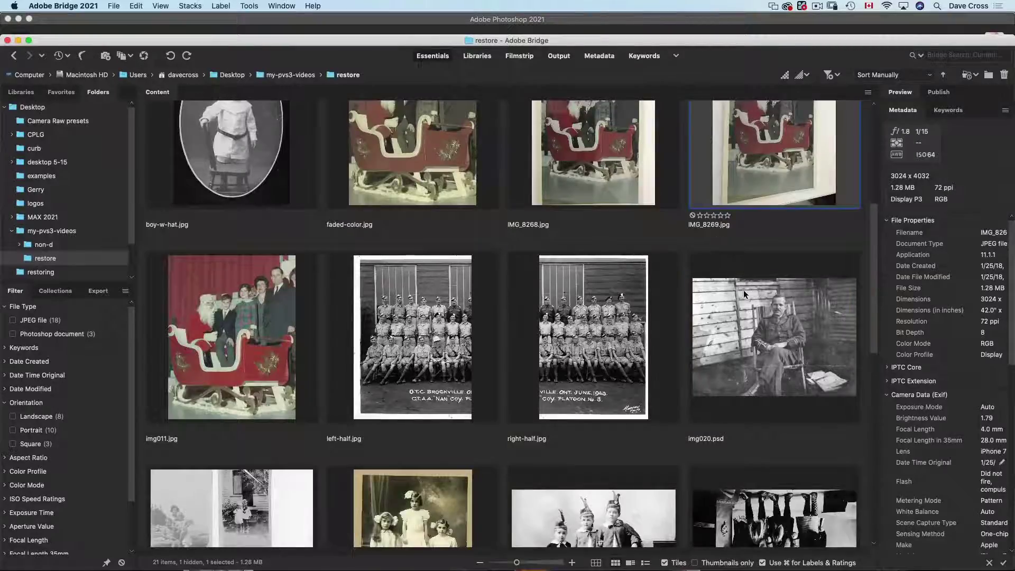
left_click(761, 306)
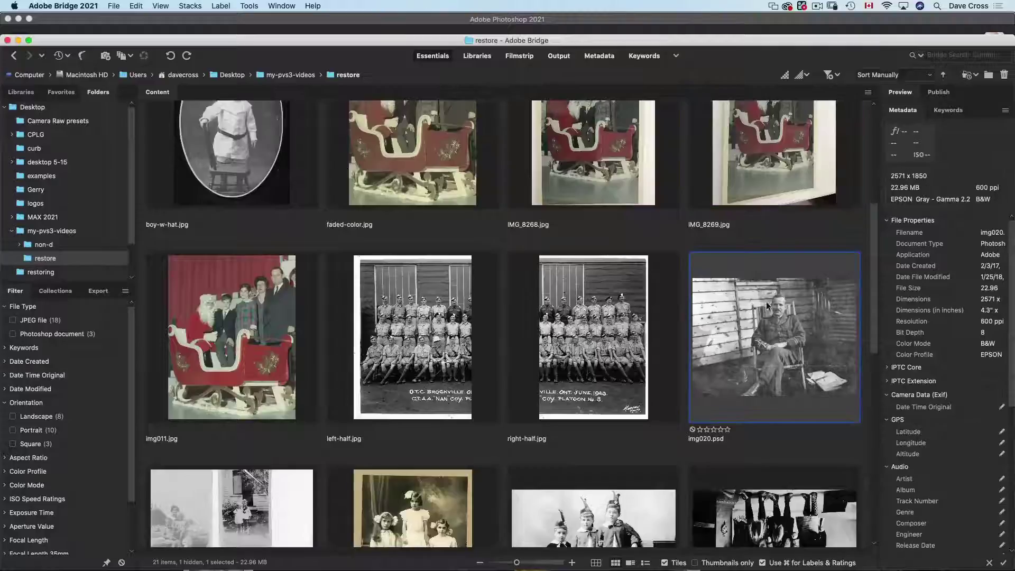
Open img086.jpg from the restore folder in Camera Raw, view its adjustment controls, and close it without making any changes
left_click_drag(875, 300, 867, 358)
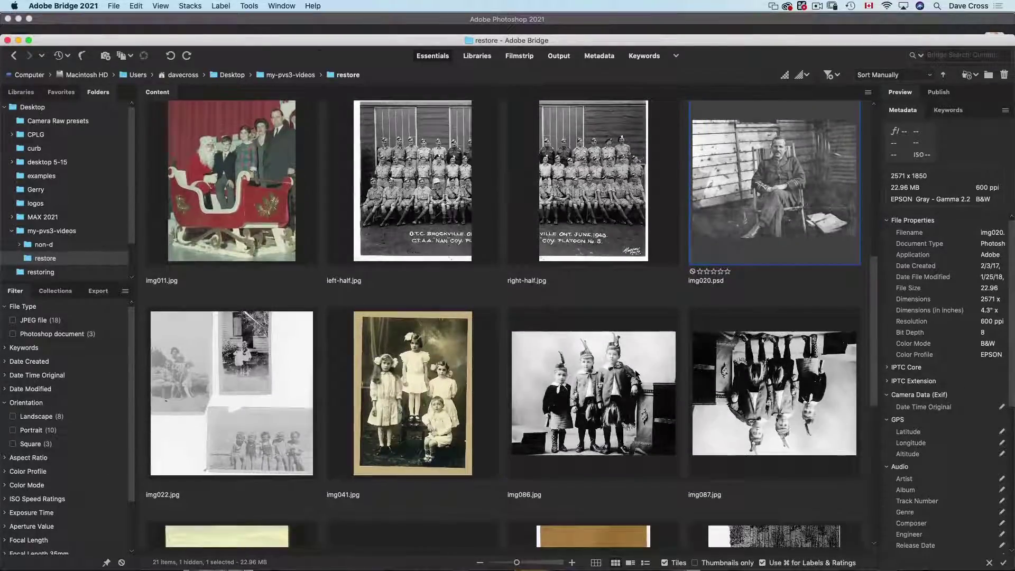
left_click(634, 366)
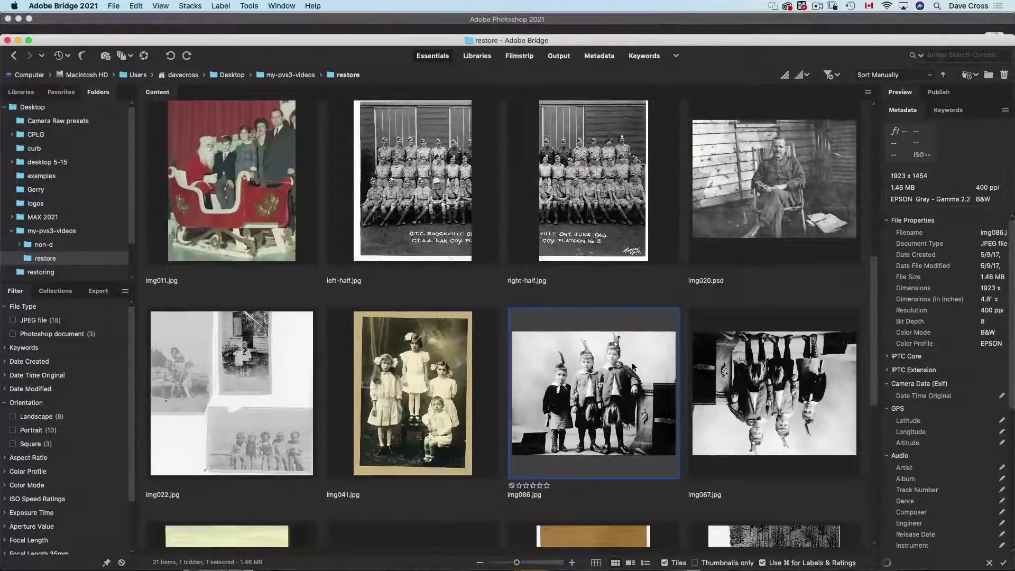
right_click(536, 349)
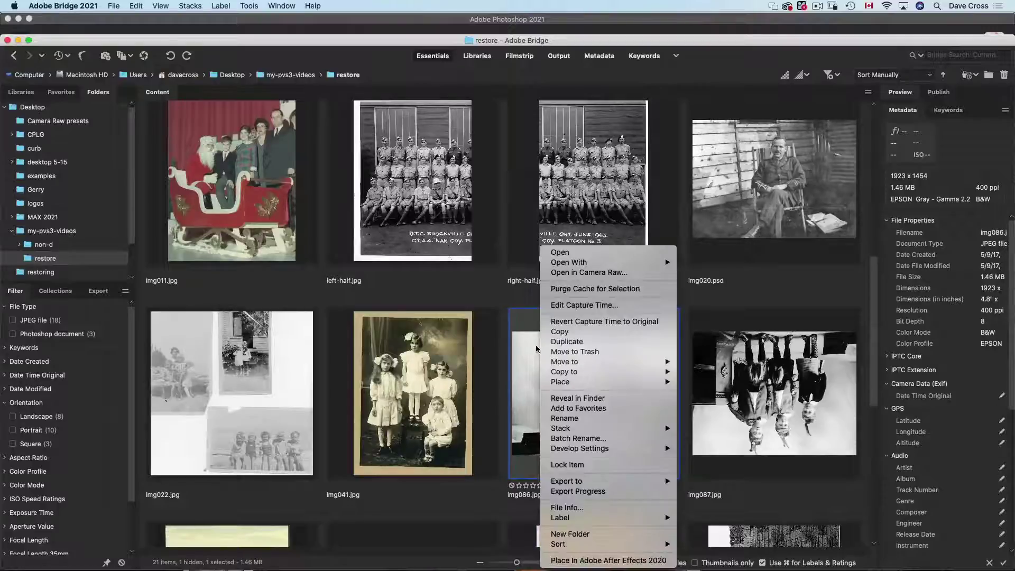
left_click(566, 273)
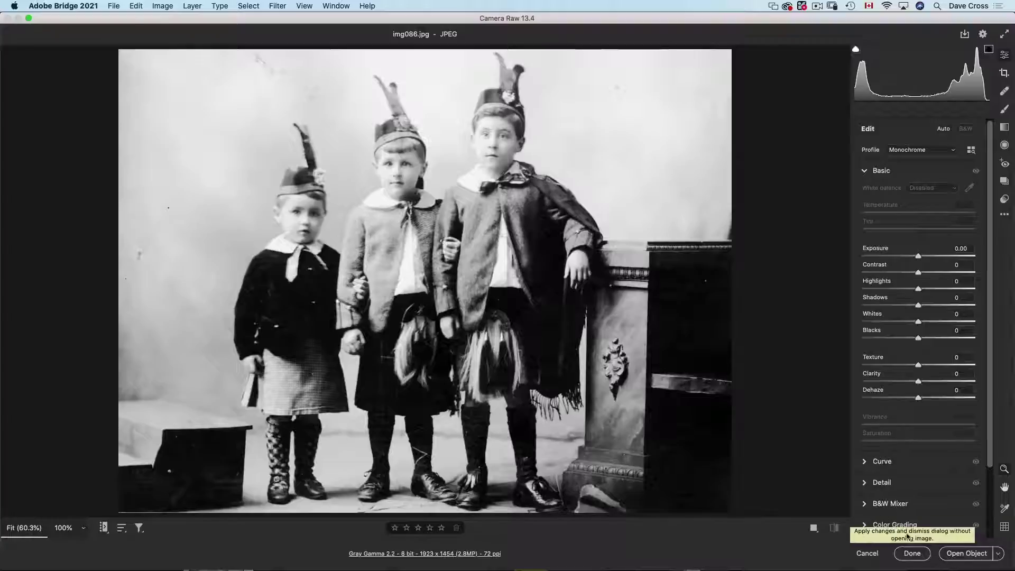
left_click(913, 554)
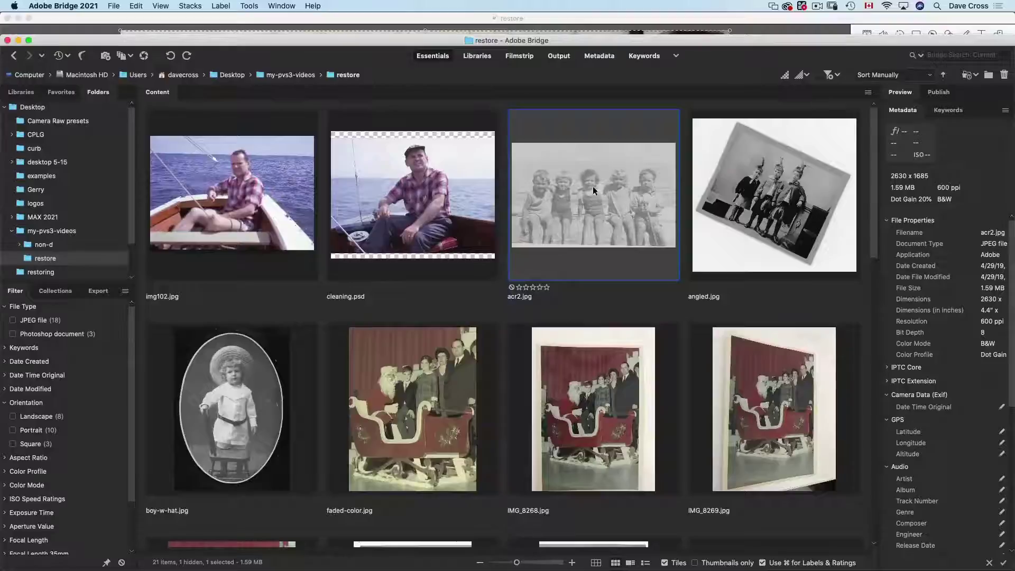
Open acr2.jpg in Camera Raw and set Dehaze to +82, Exposure to +1.45 and Contrast to +20
right_click(563, 156)
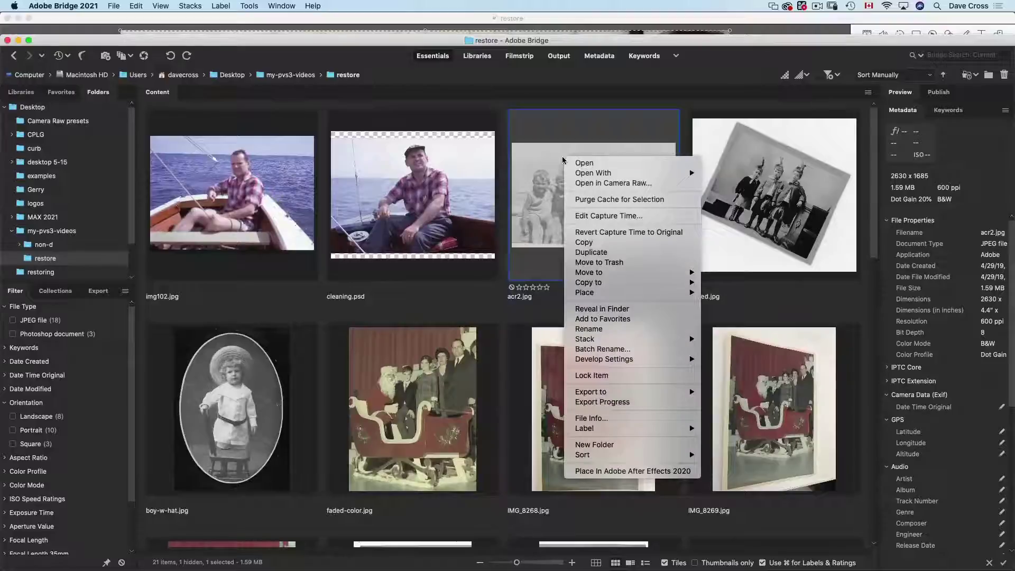
left_click(582, 183)
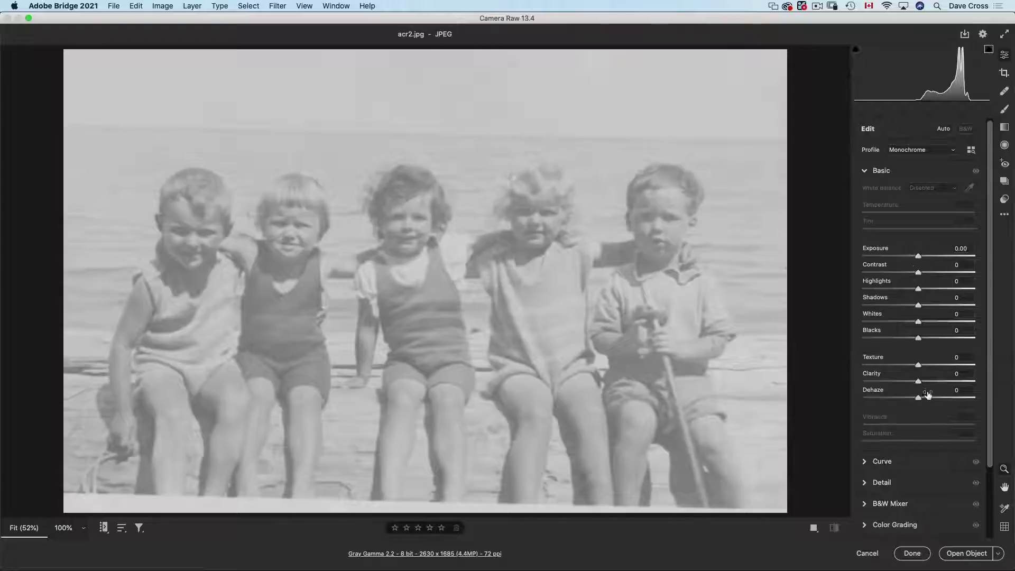
left_click_drag(922, 402, 966, 406)
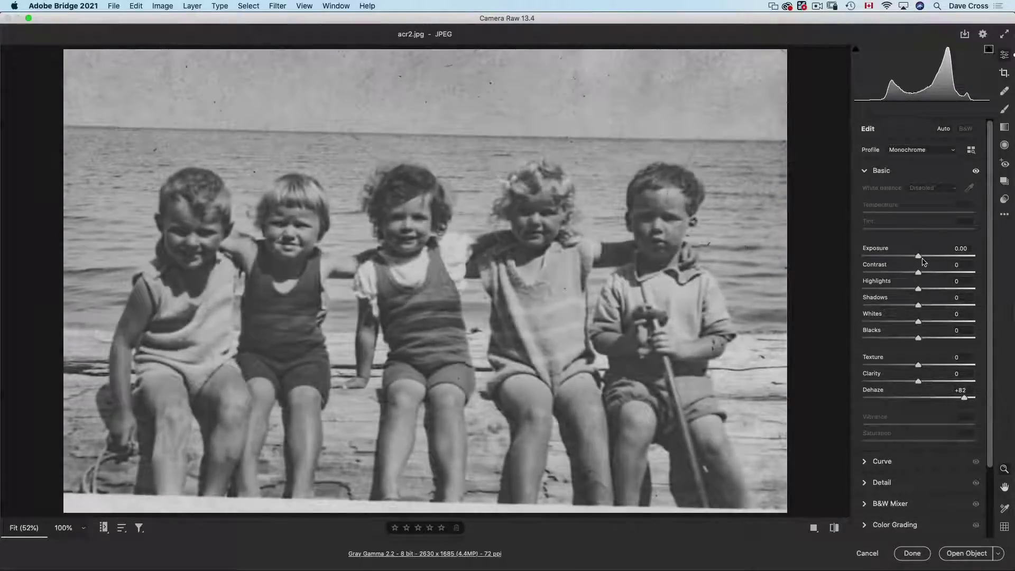
left_click_drag(929, 259, 930, 273)
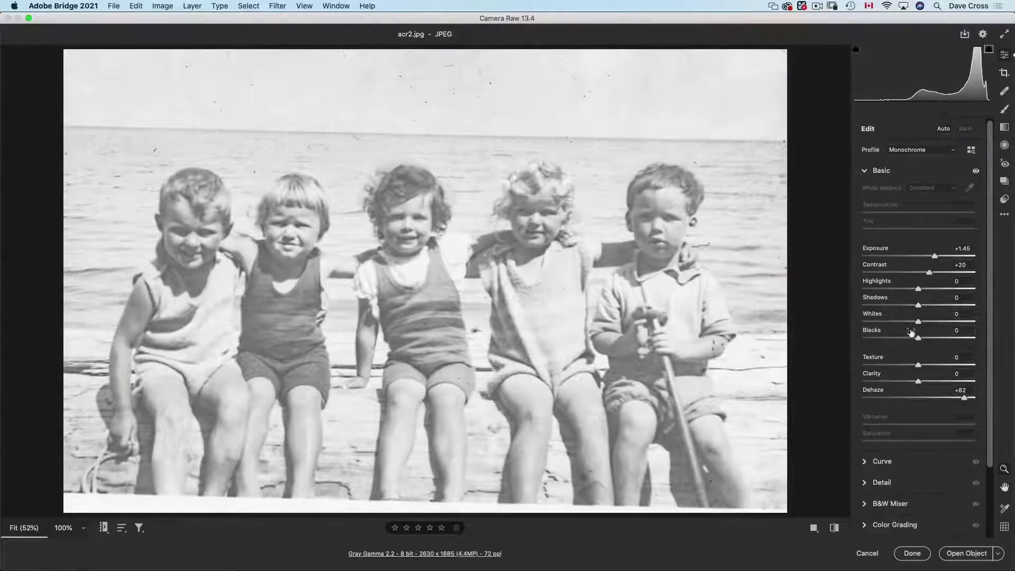
Set Blacks to -55, Texture to -17, Clarity to +17 and Noise Reduction to 19 for the beach photo
left_click_drag(921, 342, 888, 340)
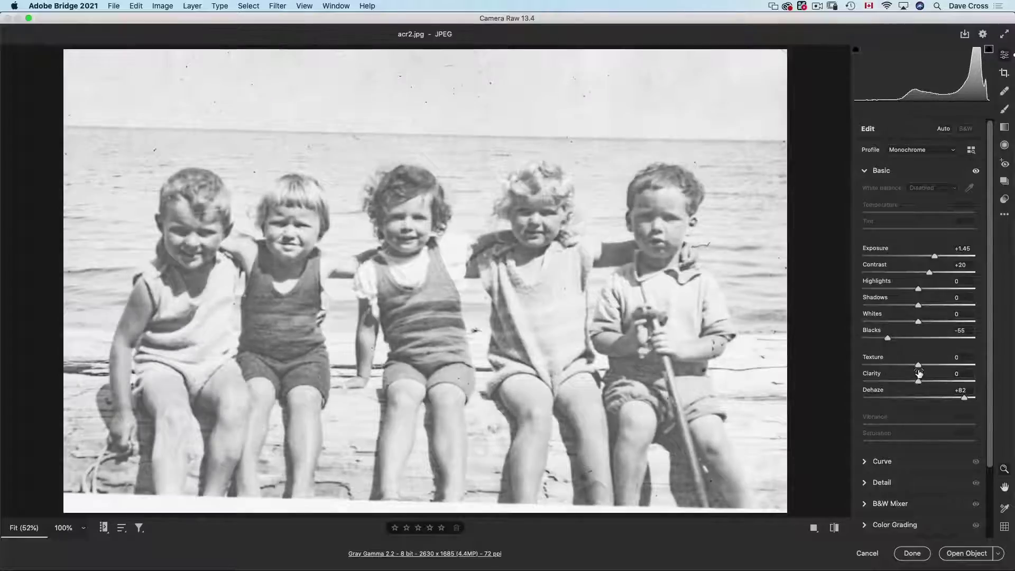
left_click_drag(914, 365, 928, 387)
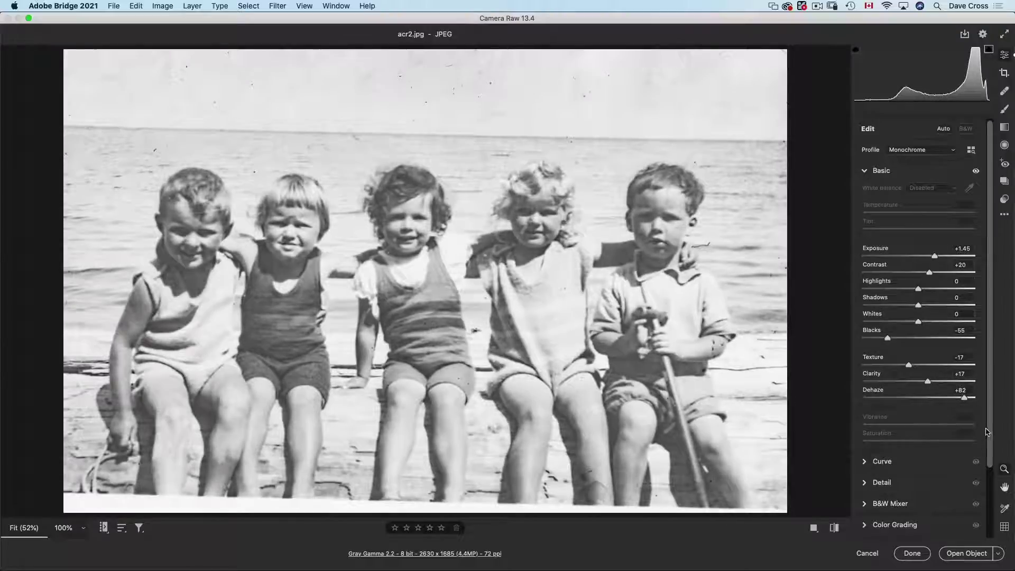
left_click(870, 482)
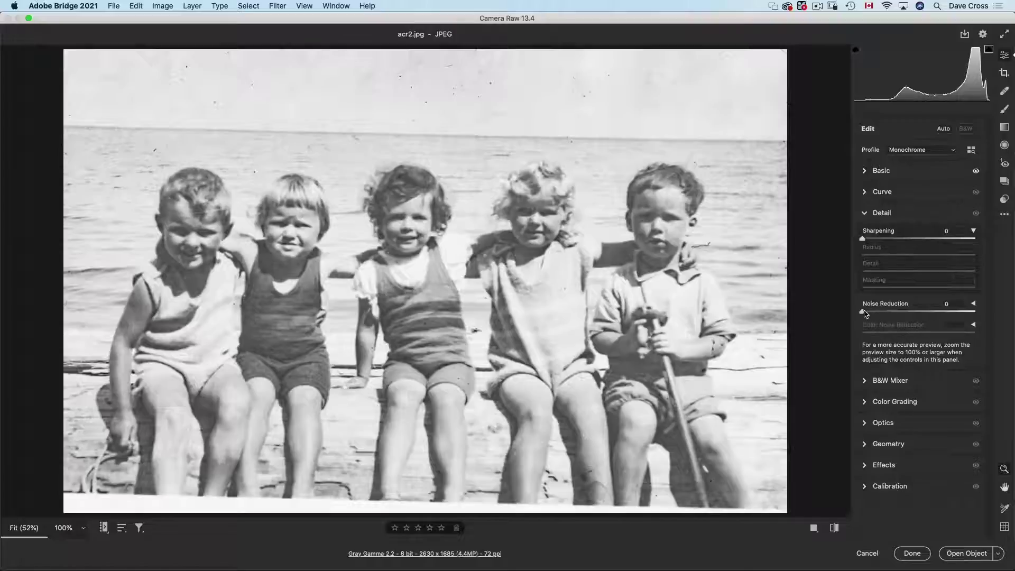
left_click_drag(865, 314, 886, 315)
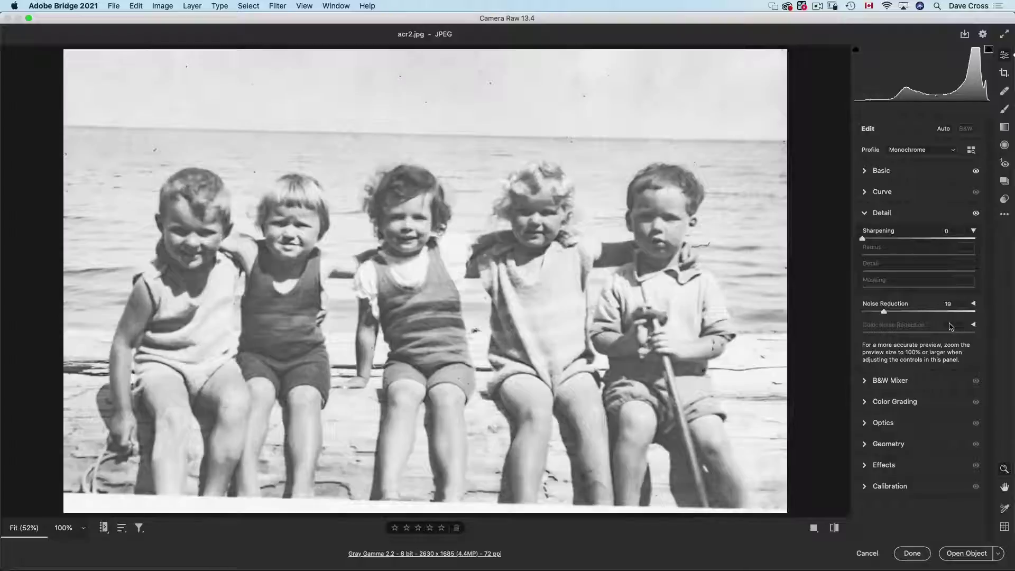
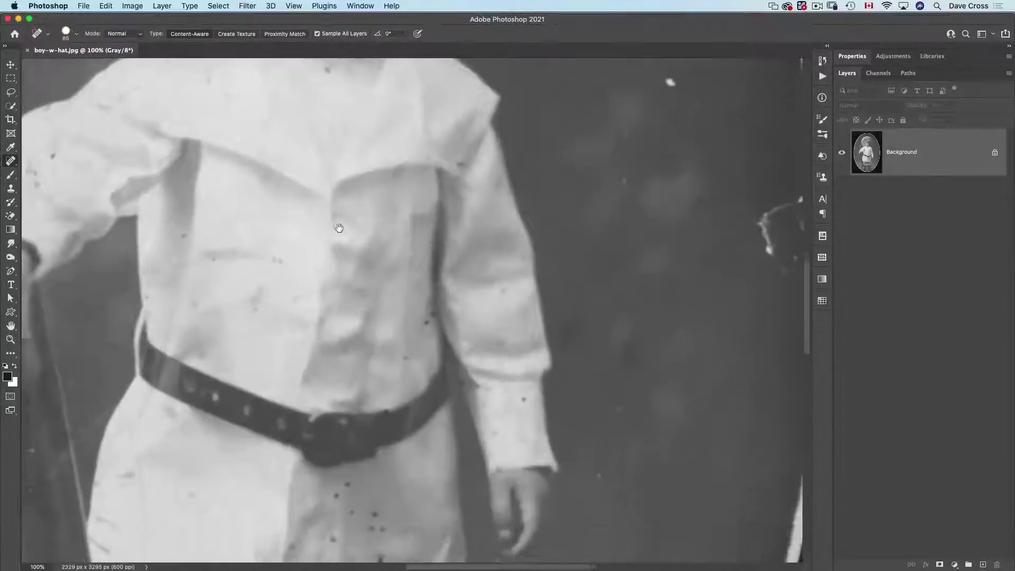
Heal the dark spots on the boy's shirt front and near the collar's corner using the Spot Healing Brush
scroll(356, 243, "down", 10)
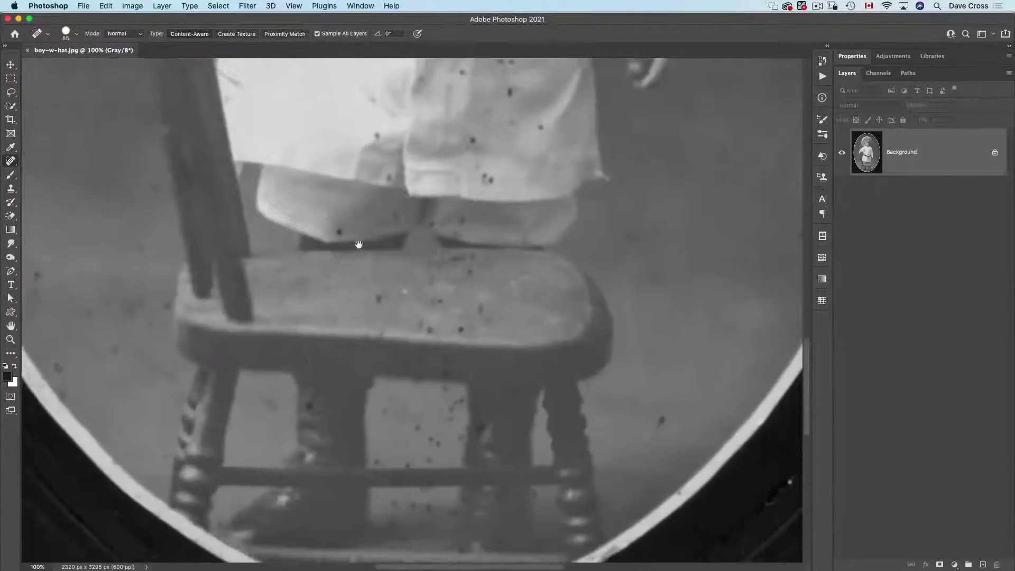
scroll(375, 197, "up", 10)
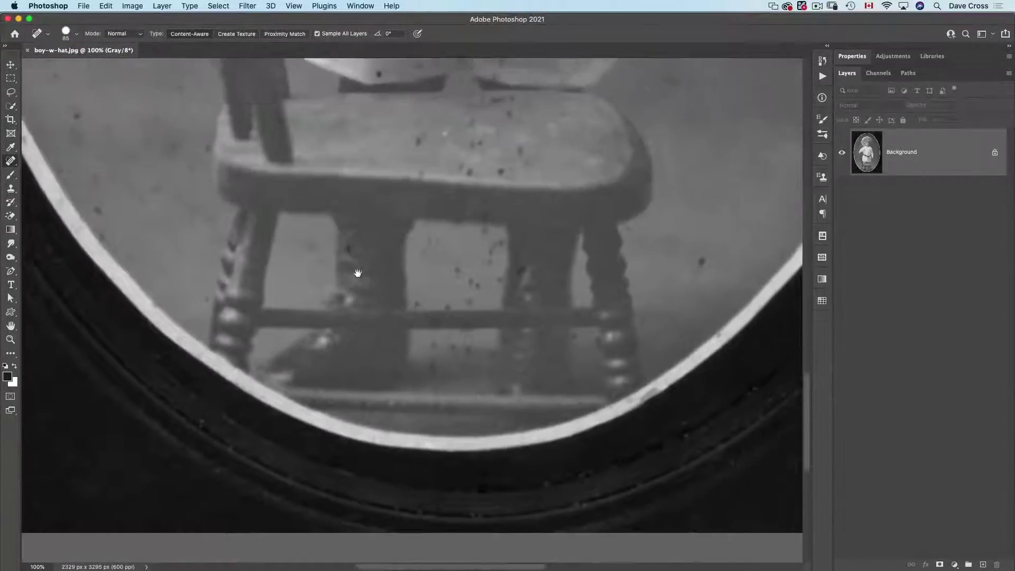
scroll(366, 265, "up", 10)
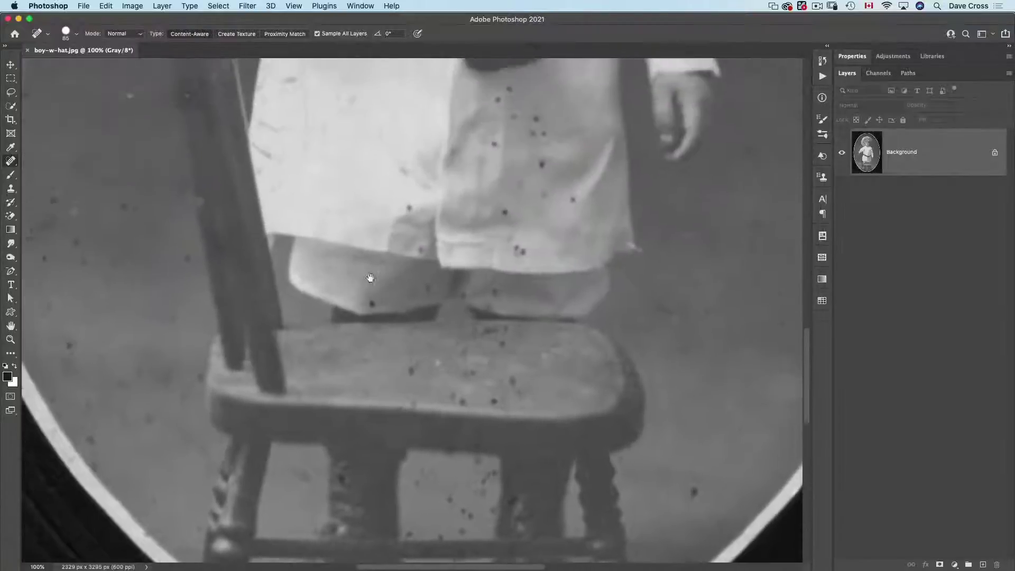
scroll(350, 333, "up", 10)
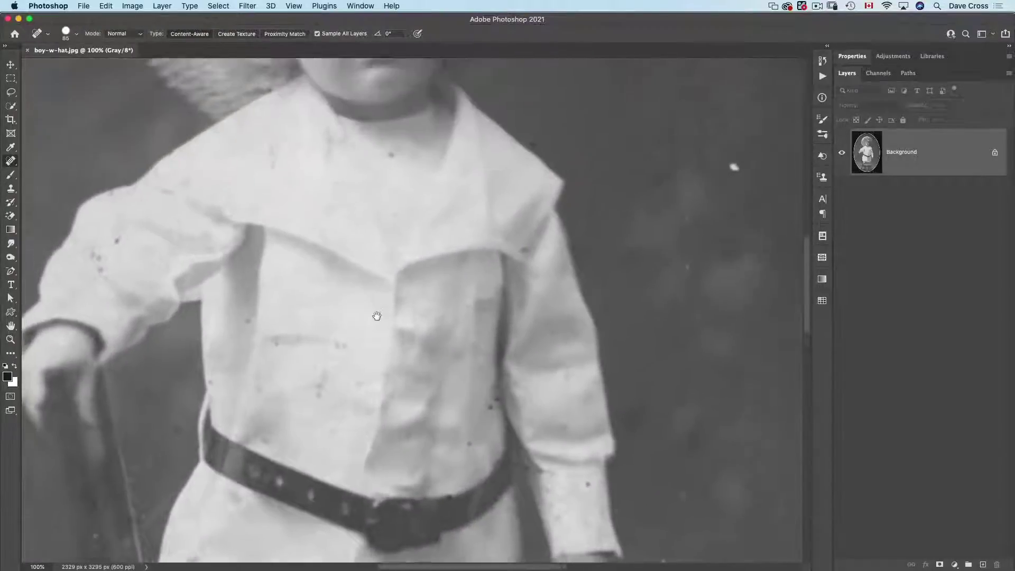
scroll(375, 323, "down", 5)
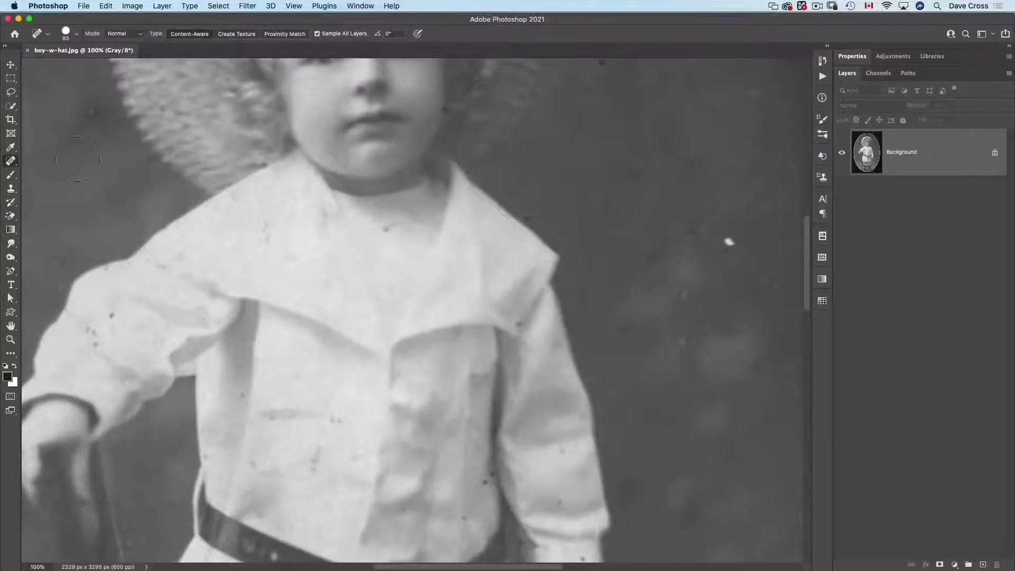
left_click(12, 161)
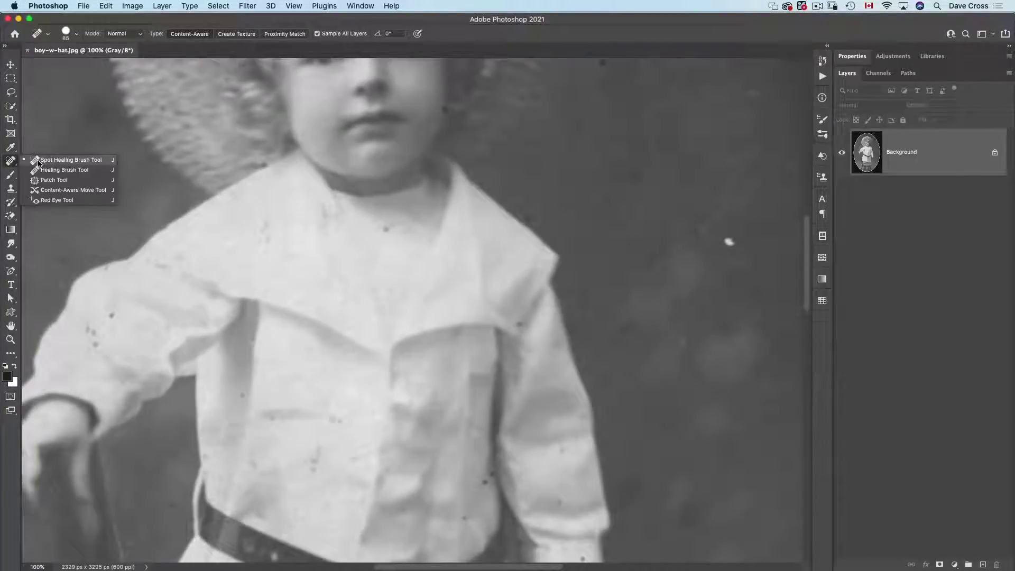
left_click(58, 160)
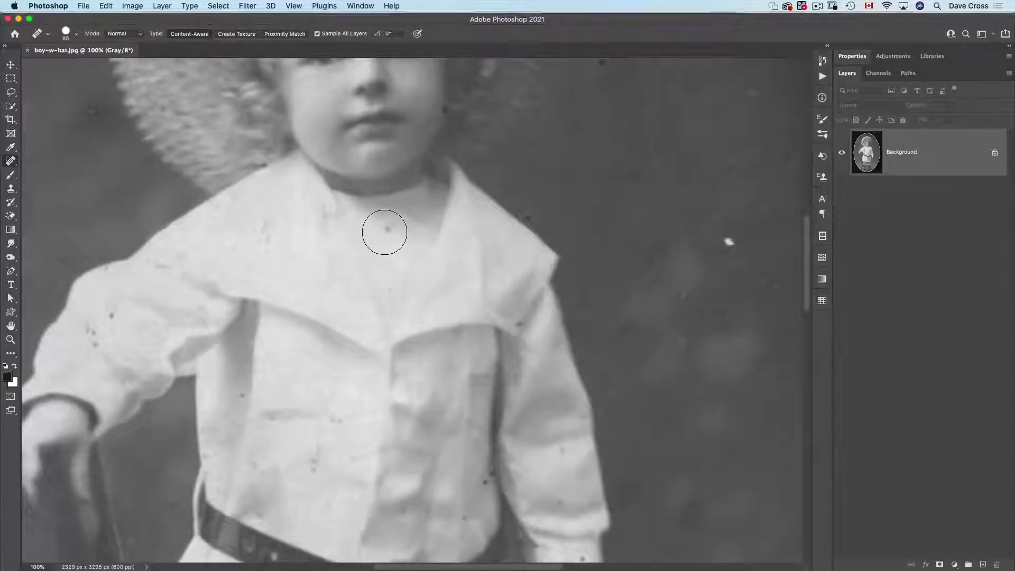
left_click(329, 421)
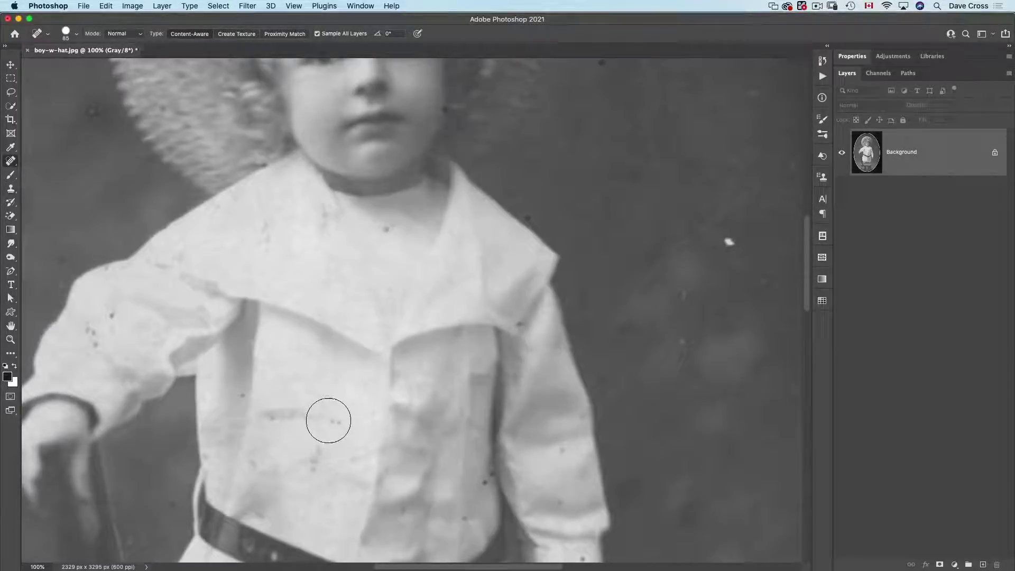
left_click(333, 421)
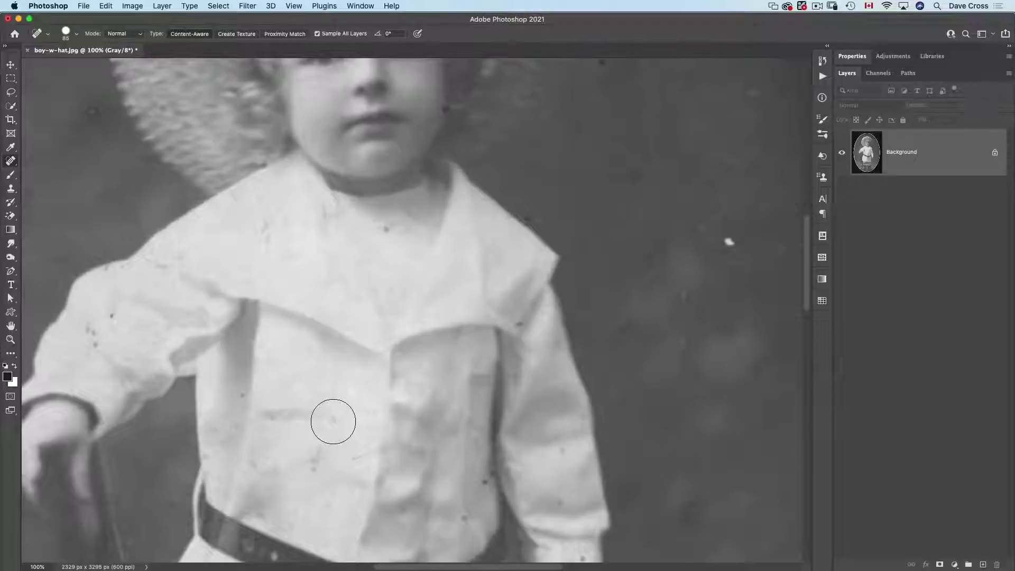
left_click(315, 463)
left_click(242, 395)
left_click(254, 464)
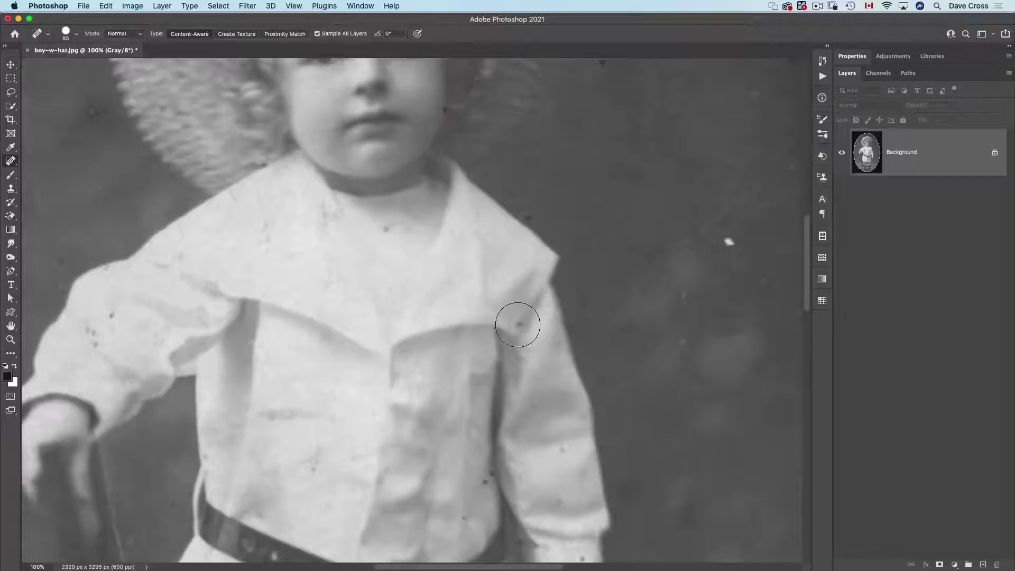
left_click(518, 323)
Heal the cluster of small dark spots on the tunic just below the belt buckle
scroll(414, 418, "down", 10)
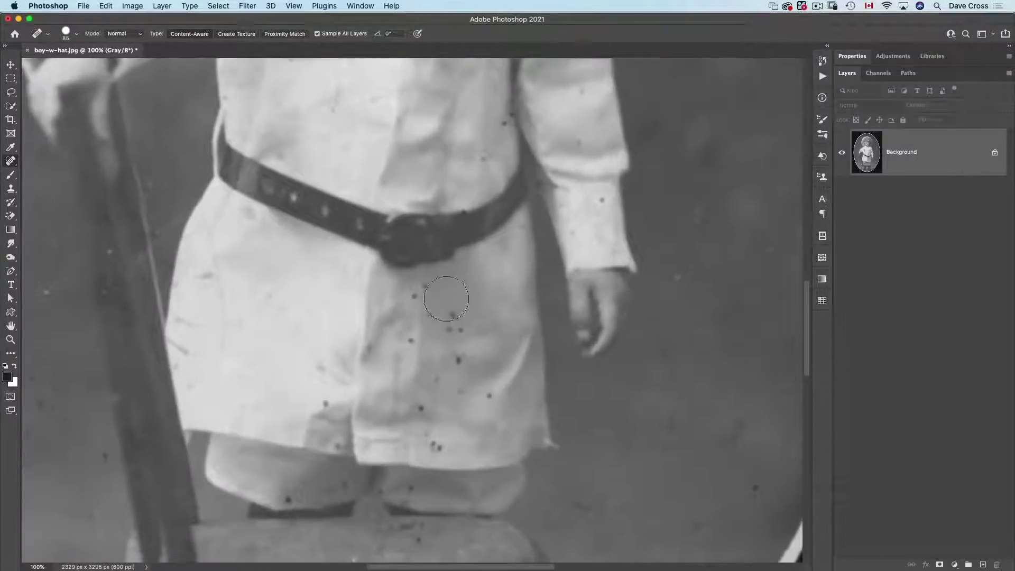
left_click(450, 315)
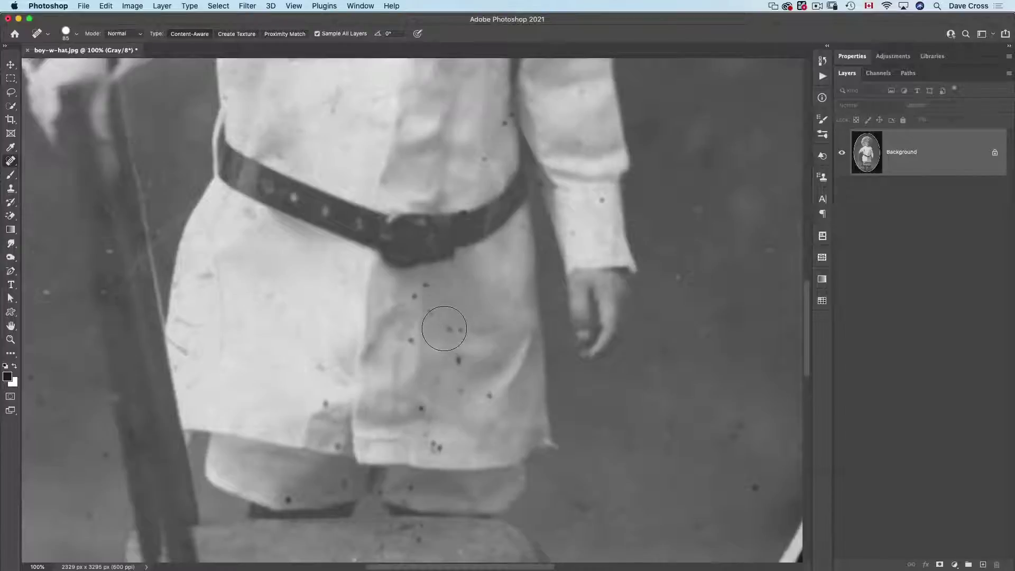
left_click(450, 330)
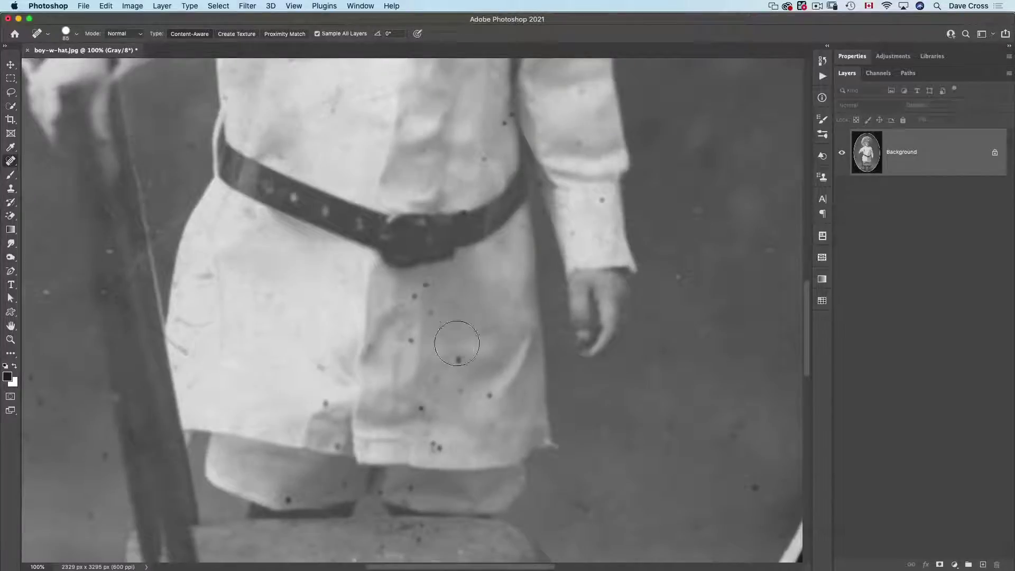
left_click(415, 298)
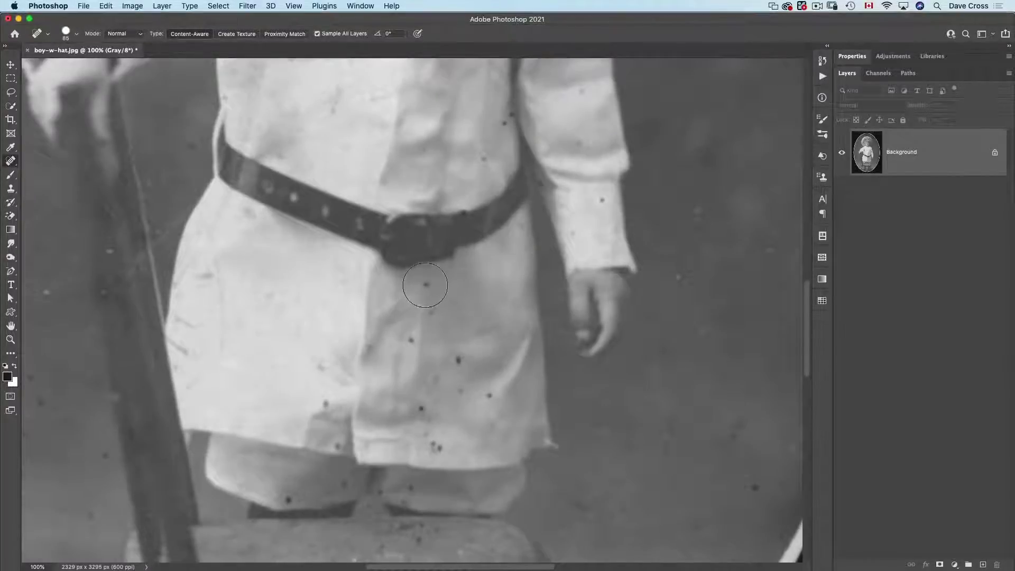
left_click(426, 286)
Examine the dust spots on the chair seat and in the gap between the chair legs
left_click_drag(426, 451, 465, 242)
left_click_drag(431, 401, 440, 277)
left_click(444, 331)
left_click(445, 366)
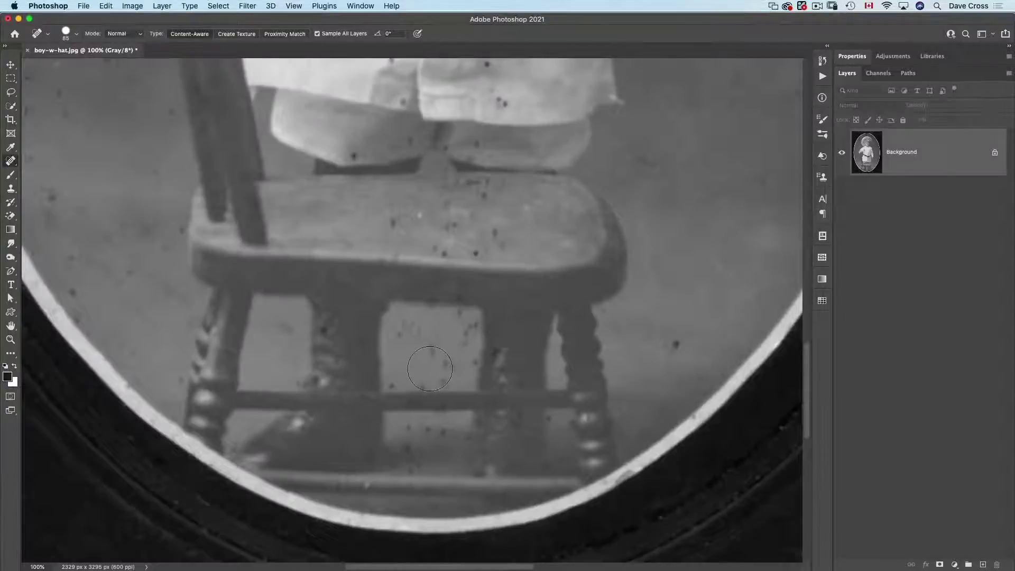
left_click(420, 364)
left_click(449, 356)
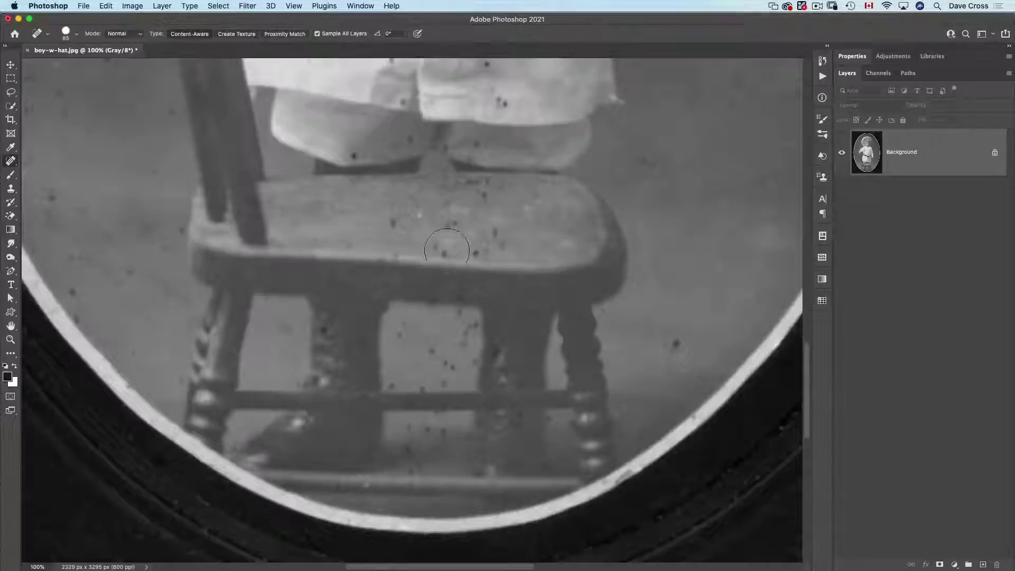
left_click(399, 224)
left_click(464, 253)
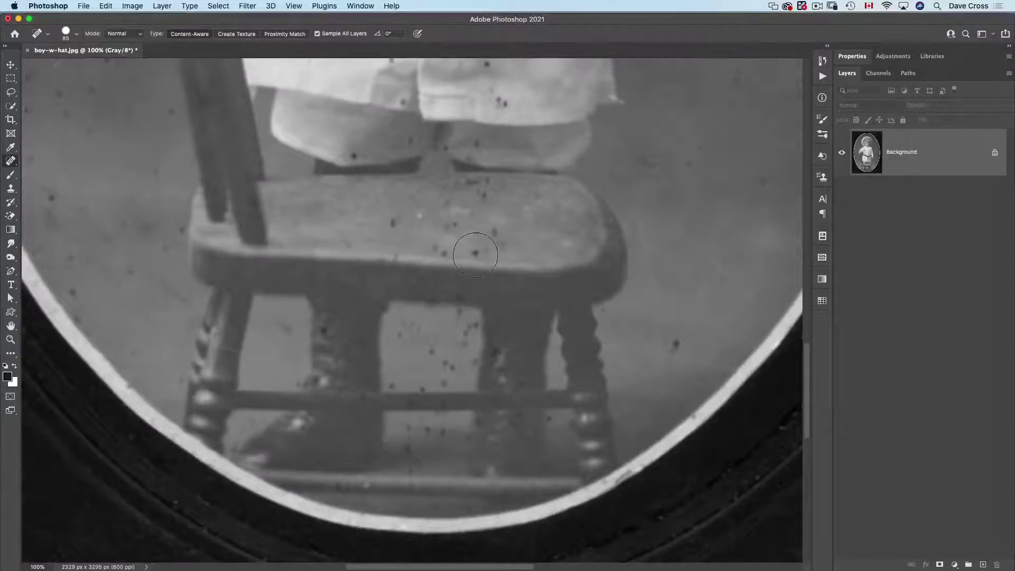
left_click(507, 267)
left_click_drag(481, 233, 454, 374)
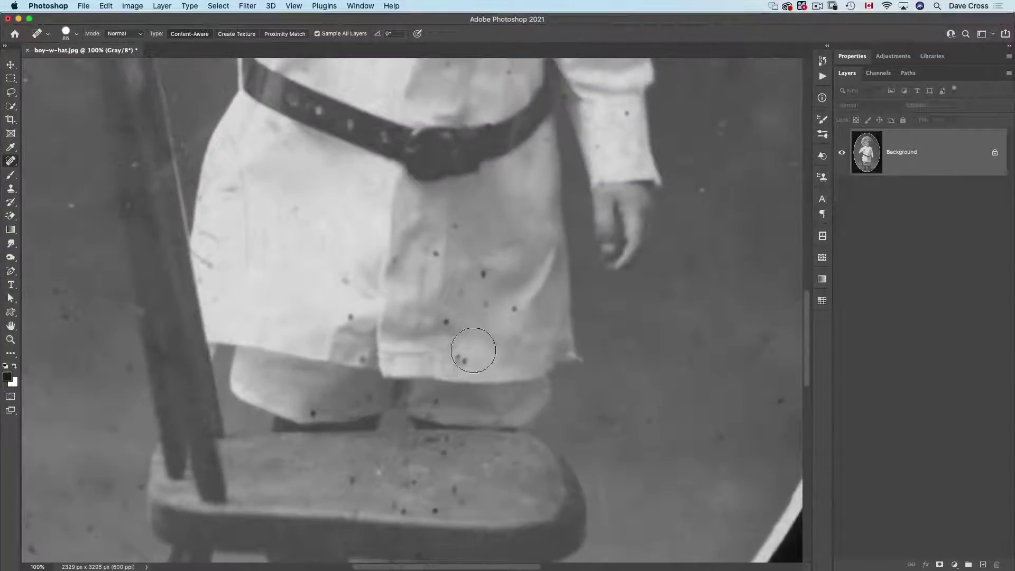
Try healing the pair of spots near the tunic's lower hem, and undo that healing
left_click(464, 359)
key("super+z")
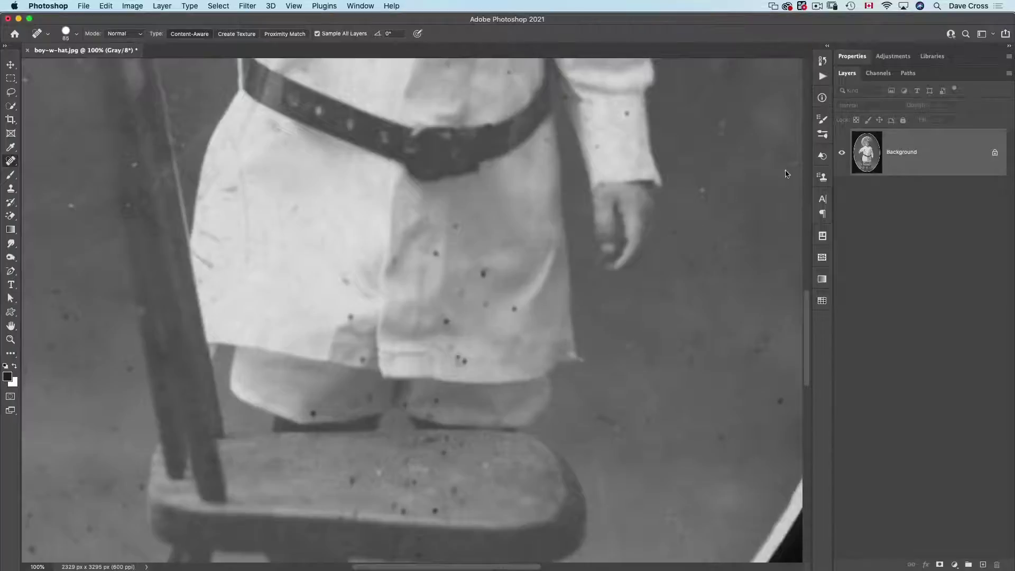
Convert the photo layer for Smart Filters and open the Dust & Scratches filter, keeping its dialog clear of the tunic
left_click(246, 5)
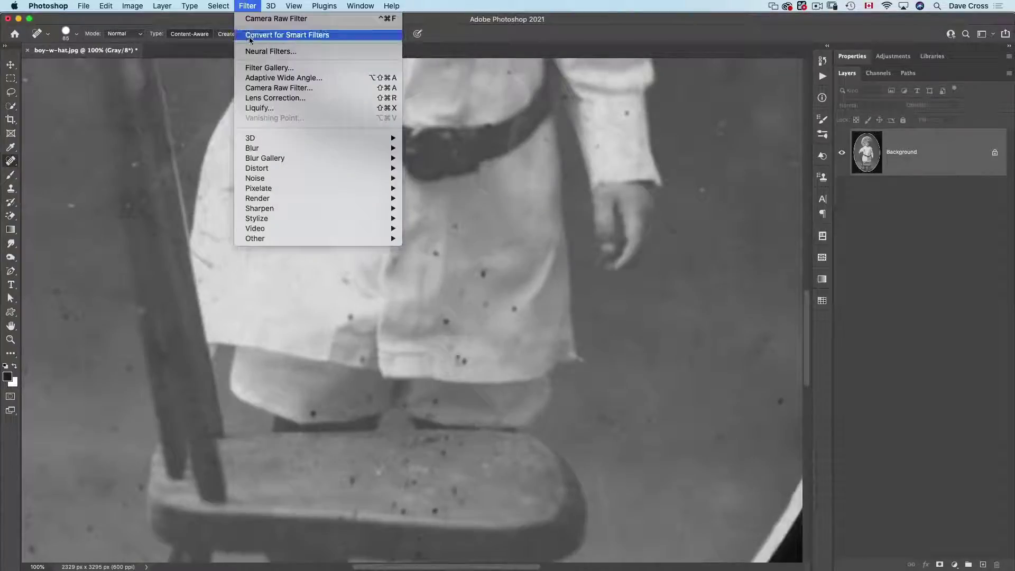
left_click(259, 34)
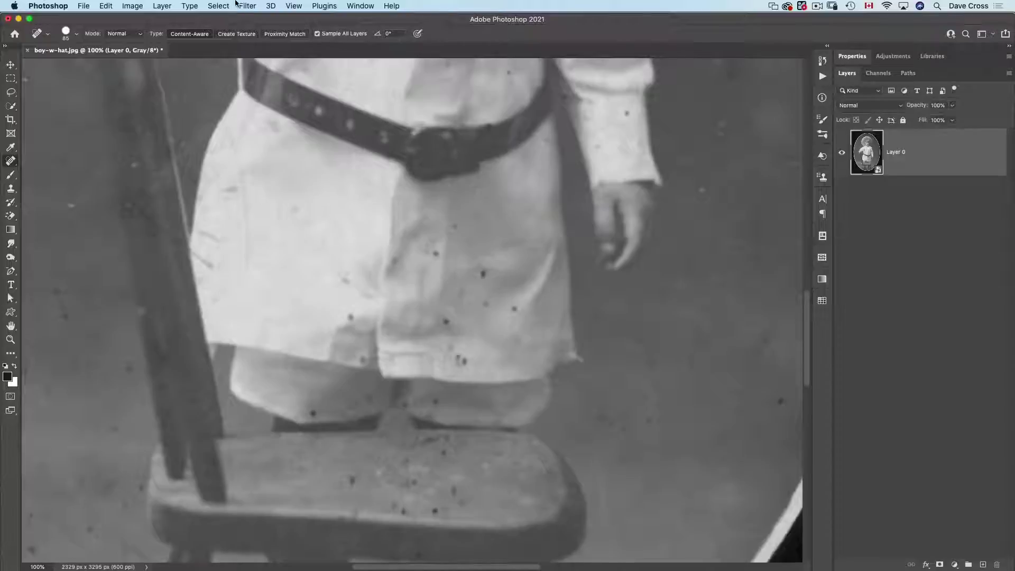
left_click(251, 5)
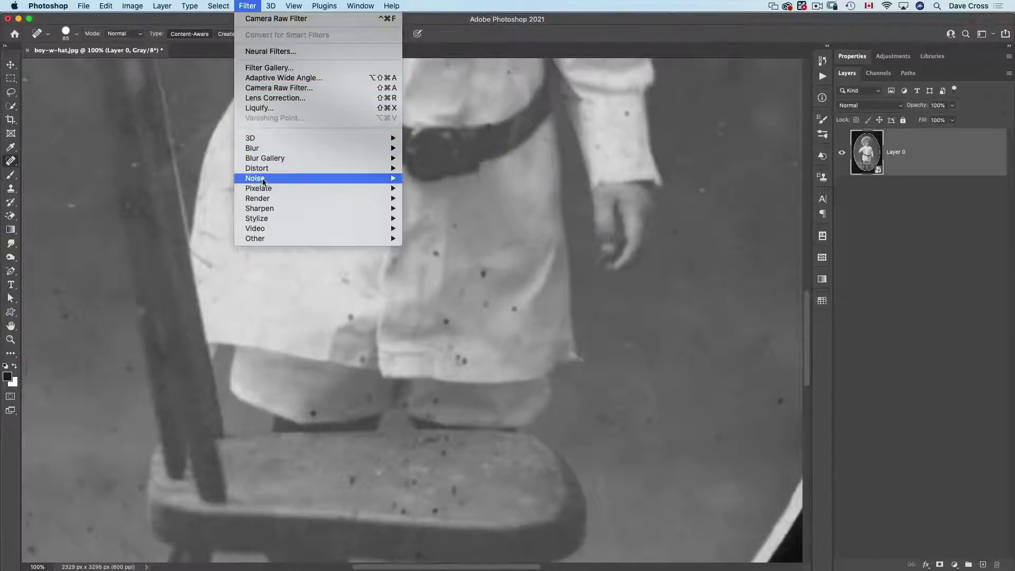
mouse_move(277, 182)
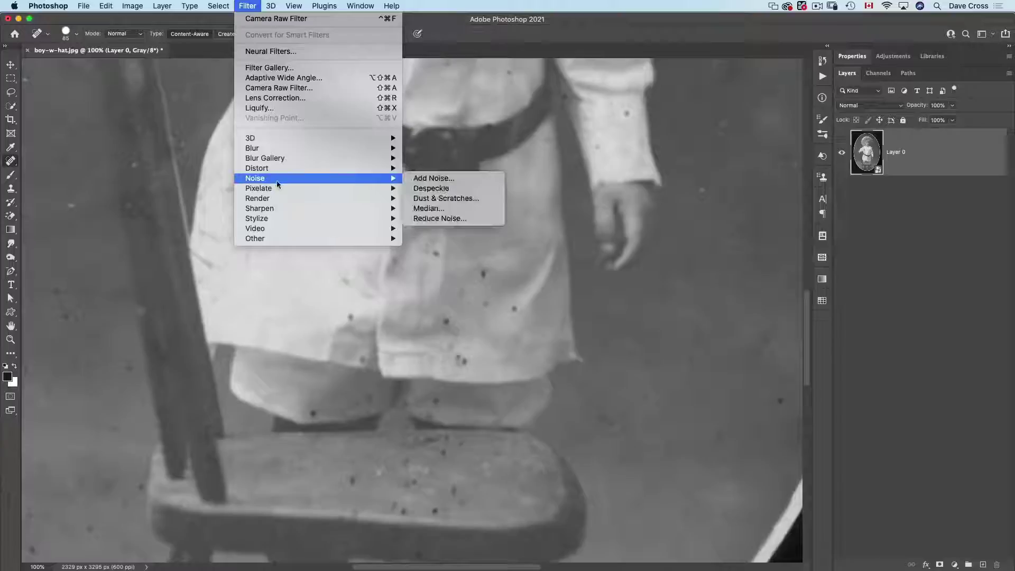
left_click(446, 198)
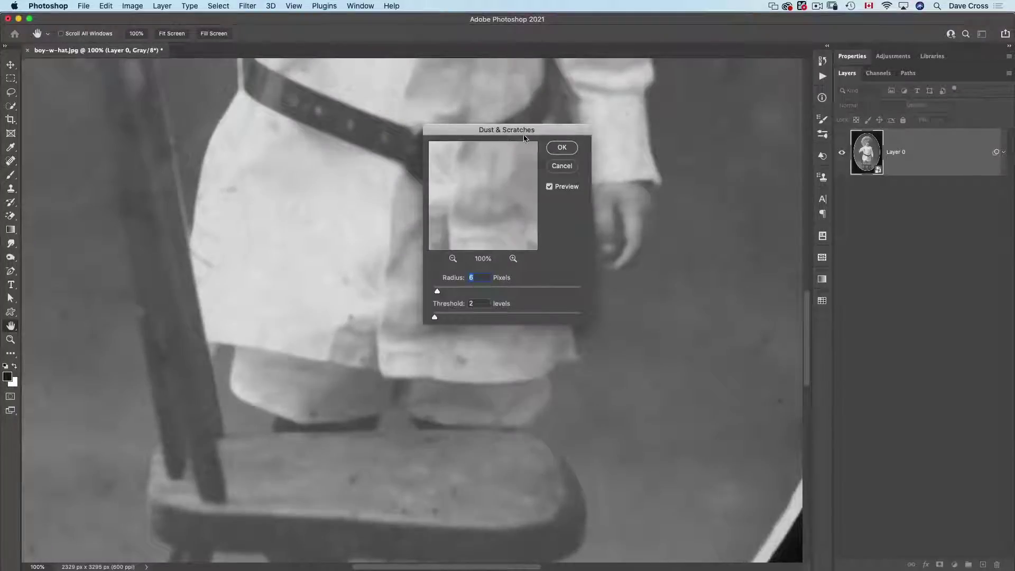
left_click_drag(541, 192, 689, 223)
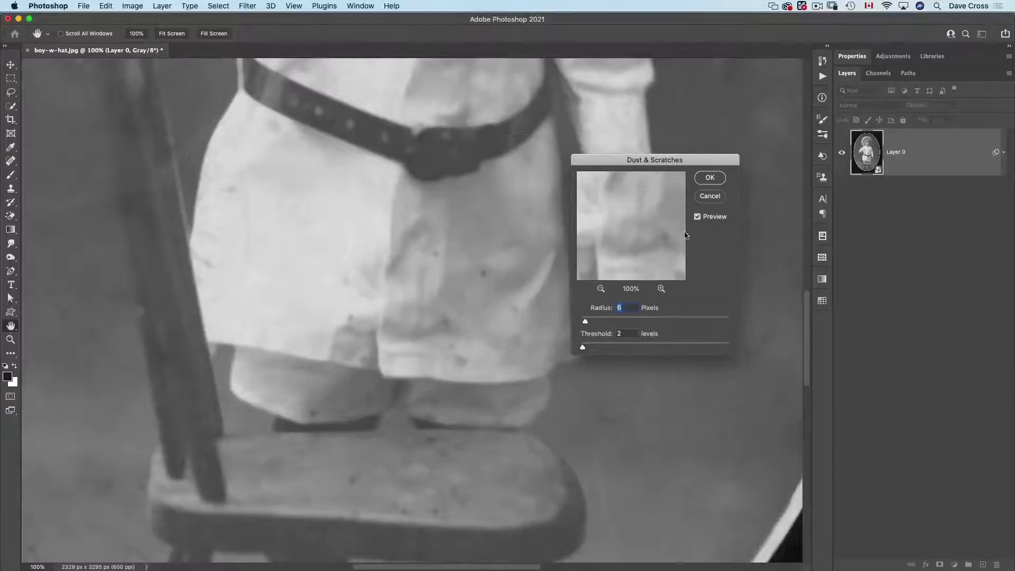
Set the Dust & Scratches radius to 10 pixels with the threshold at 0 levels
left_click_drag(588, 321, 573, 350)
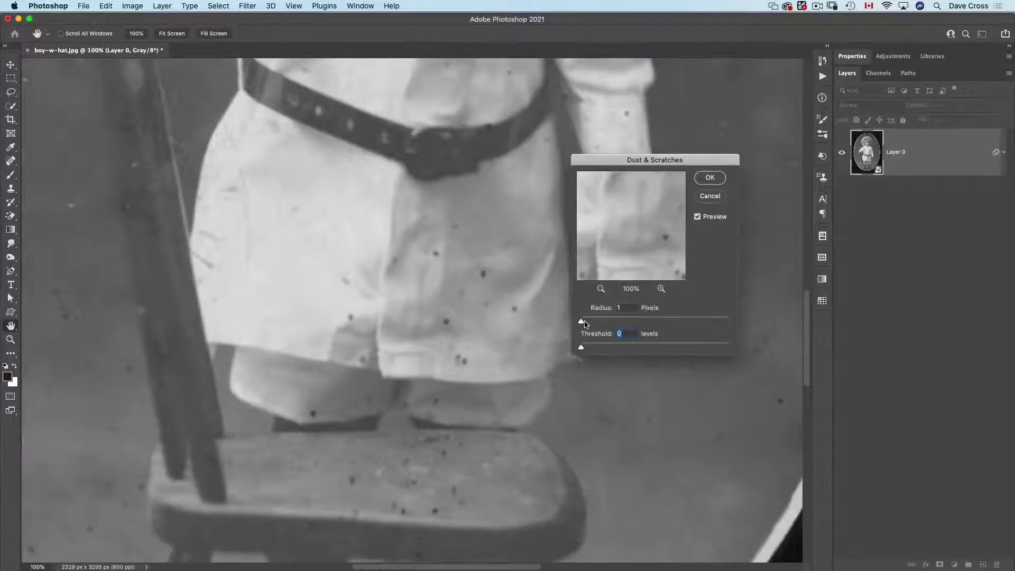
left_click_drag(585, 322, 586, 322)
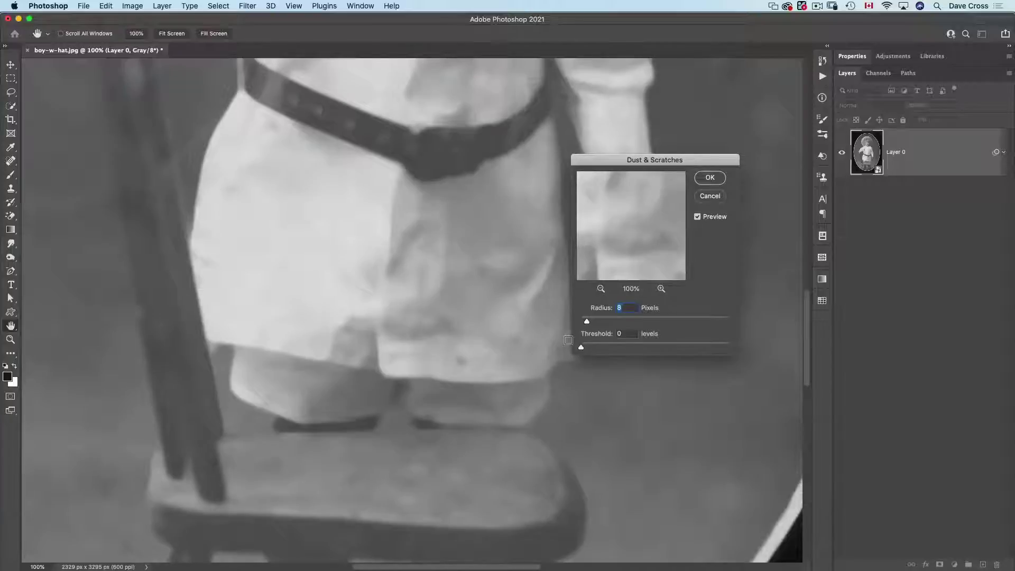
key("Up")
key("Up")
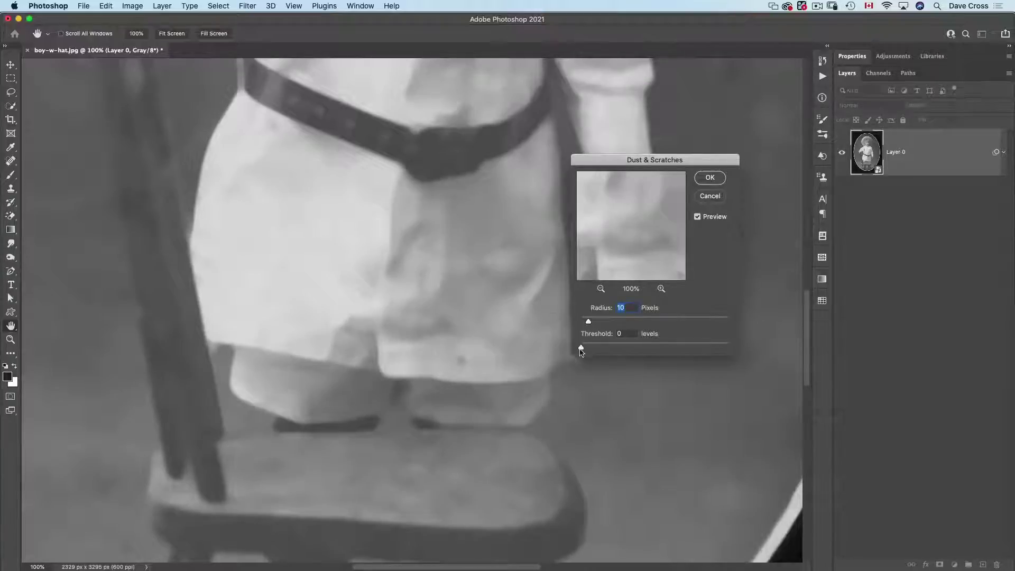
Try different threshold values on the tunic and chair, set the threshold to 4 levels, and apply the Dust & Scratches filter
left_click_drag(587, 351, 600, 350)
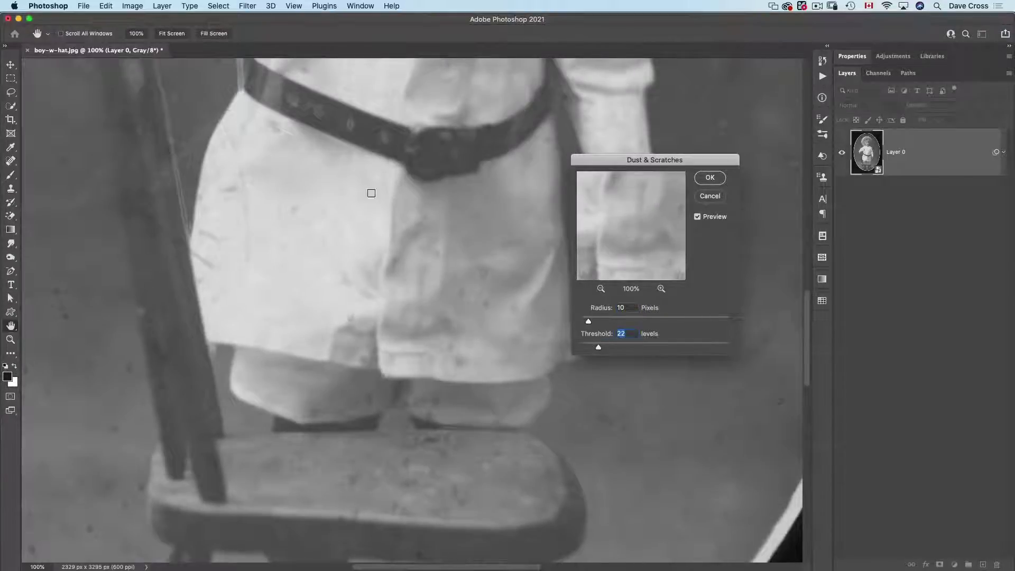
scroll(308, 294, "left", 5)
left_click_drag(598, 347, 595, 350)
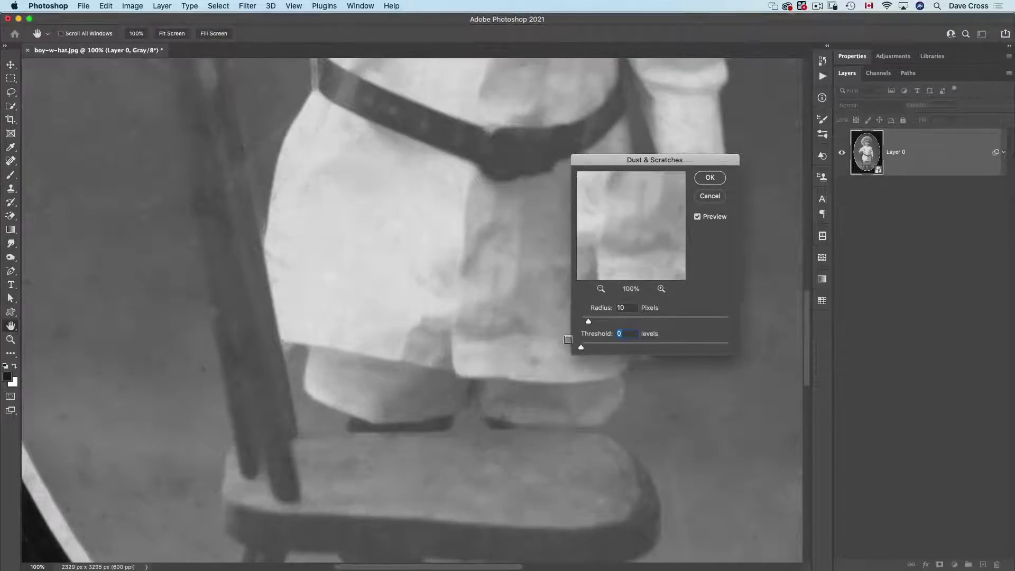
left_click_drag(588, 350, 591, 350)
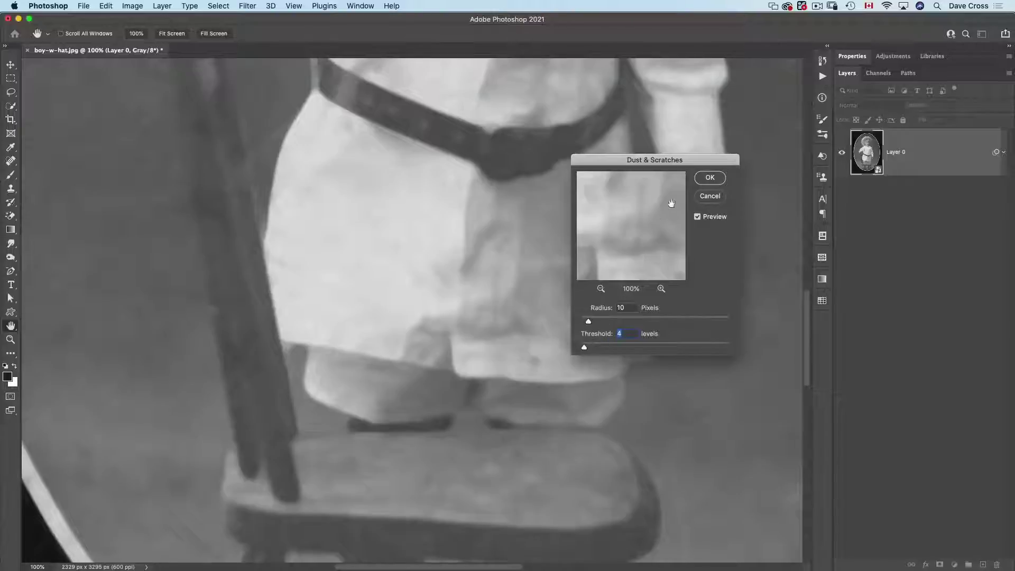
left_click(710, 178)
Invert the Smart Filters mask to black to hide the Dust & Scratches effect, and activate the Brush tool
key("j")
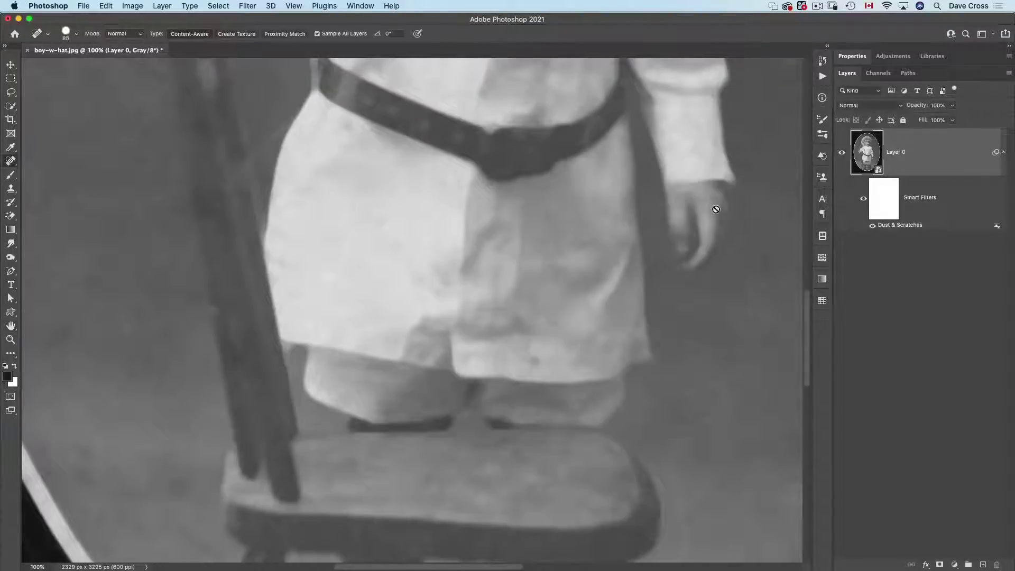
left_click(885, 200)
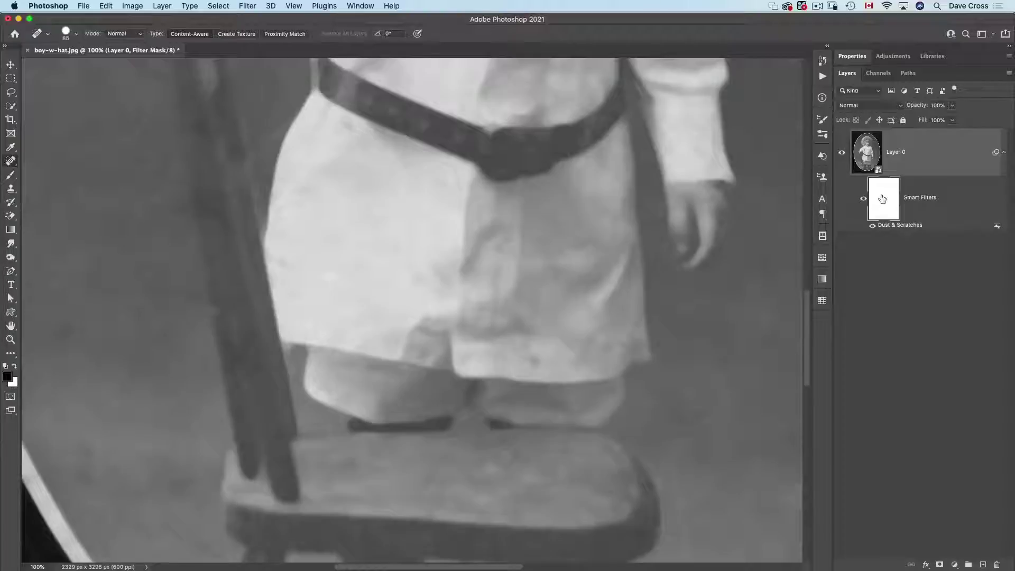
key("super+i")
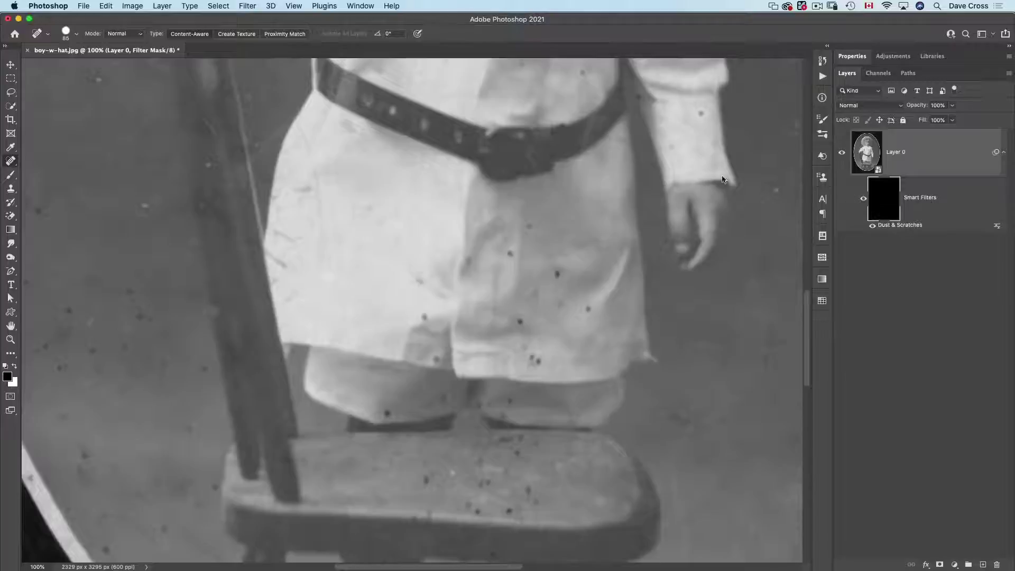
key("b")
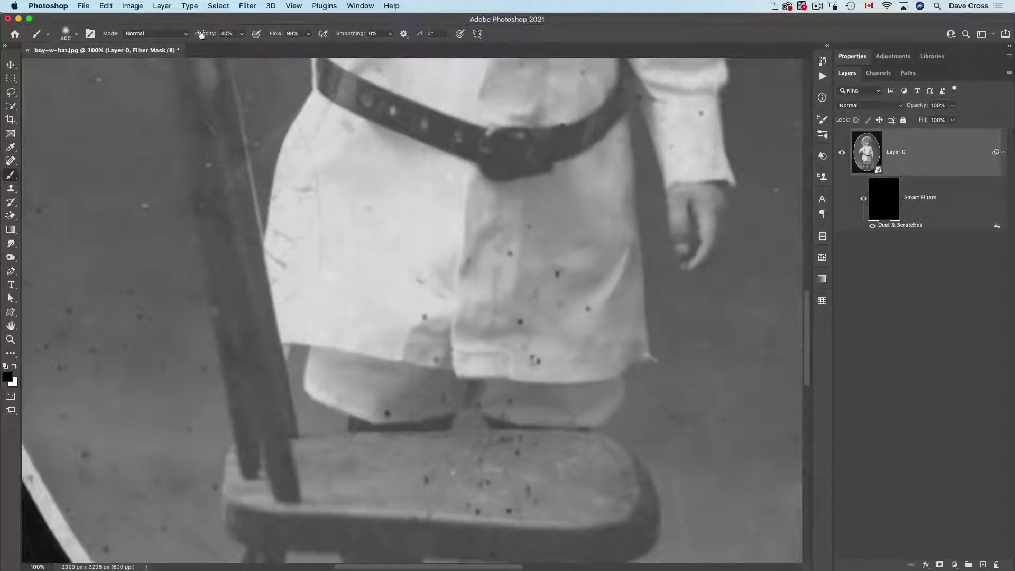
Set the brush to 100% opacity and a size of 45 pixels, with white as the painting color
left_click_drag(206, 37, 288, 41)
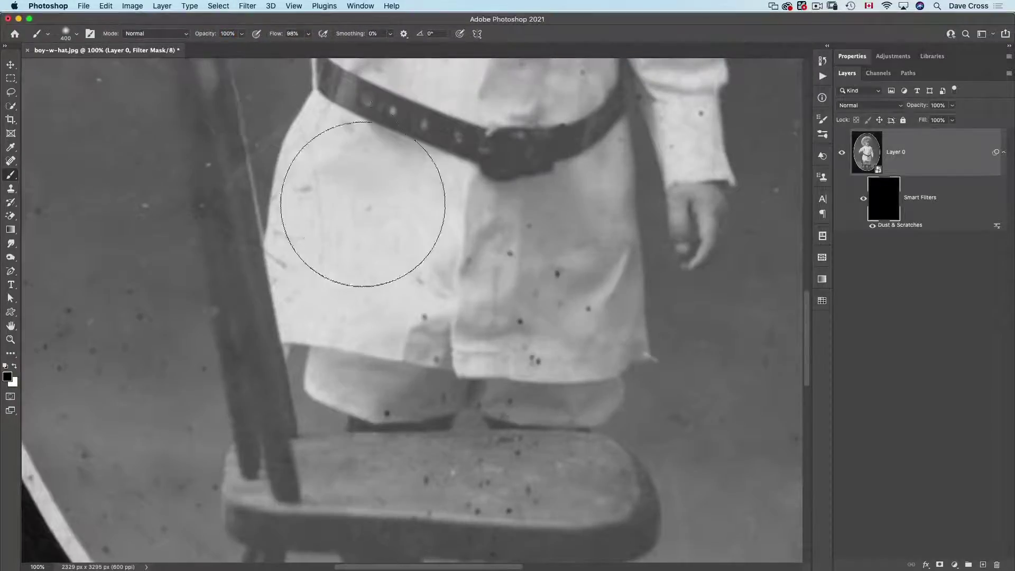
key("bracketleft")
key("bracketleft")
key("bracketleft")
key("bracketleft")
key("bracketleft")
key("bracketleft")
key("bracketleft")
key("bracketleft")
key("bracketleft")
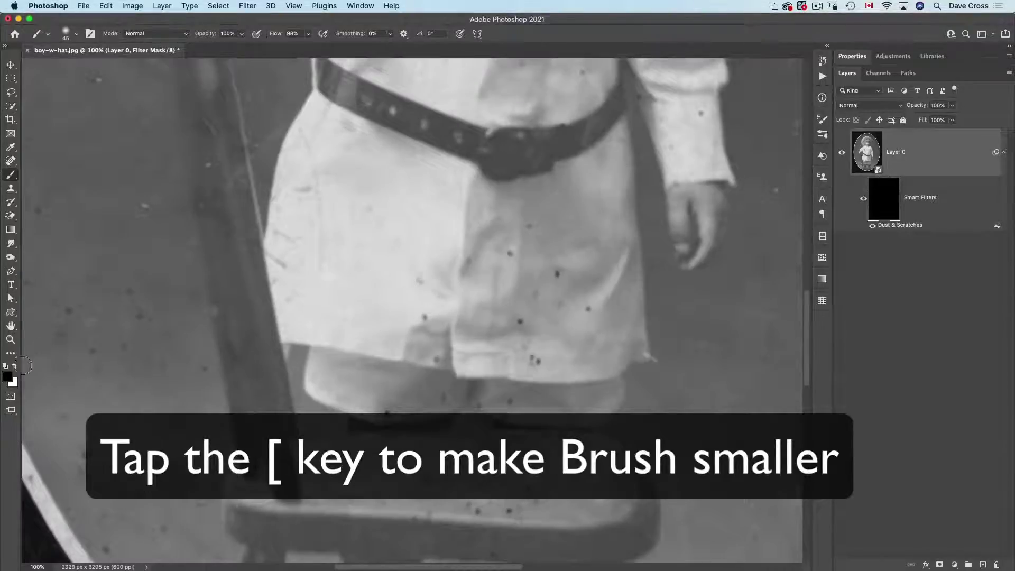
key("x")
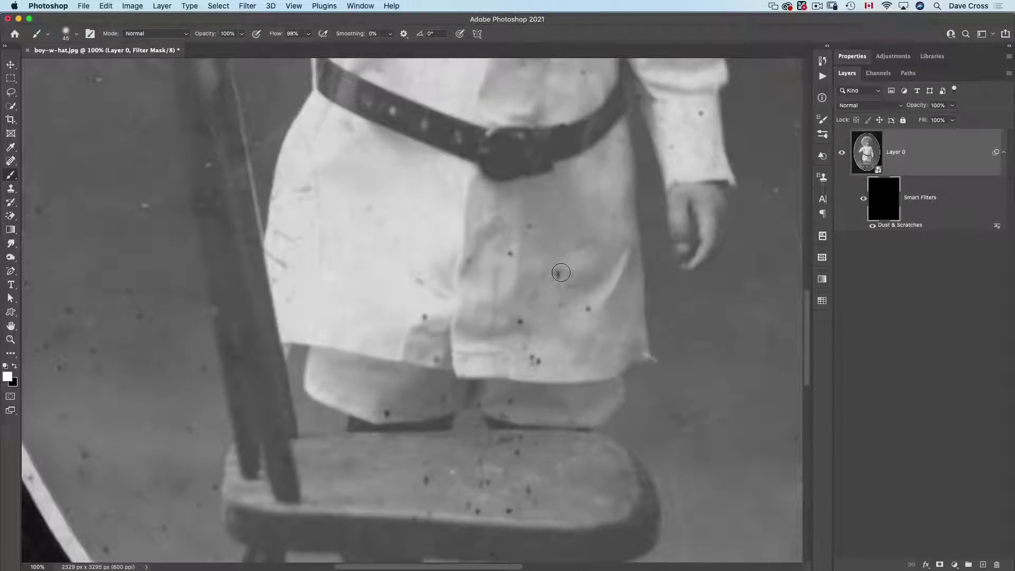
Paint white on the Smart Filters mask over the dark spots on the lower tunic and the chair seat
left_click(559, 272)
left_click(587, 307)
left_click(529, 225)
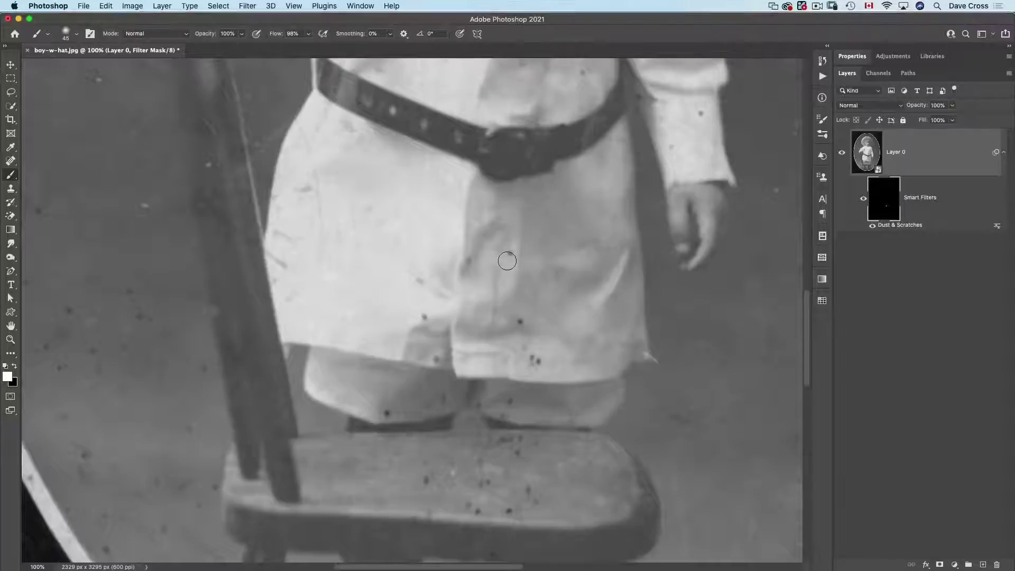
left_click(518, 322)
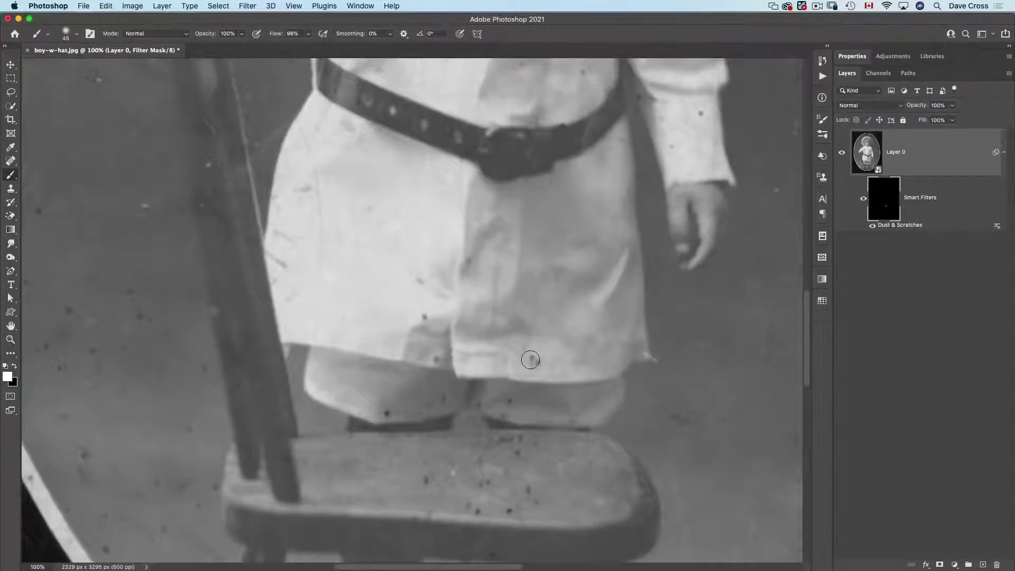
left_click(426, 317)
left_click(437, 360)
left_click(485, 483)
left_click(426, 480)
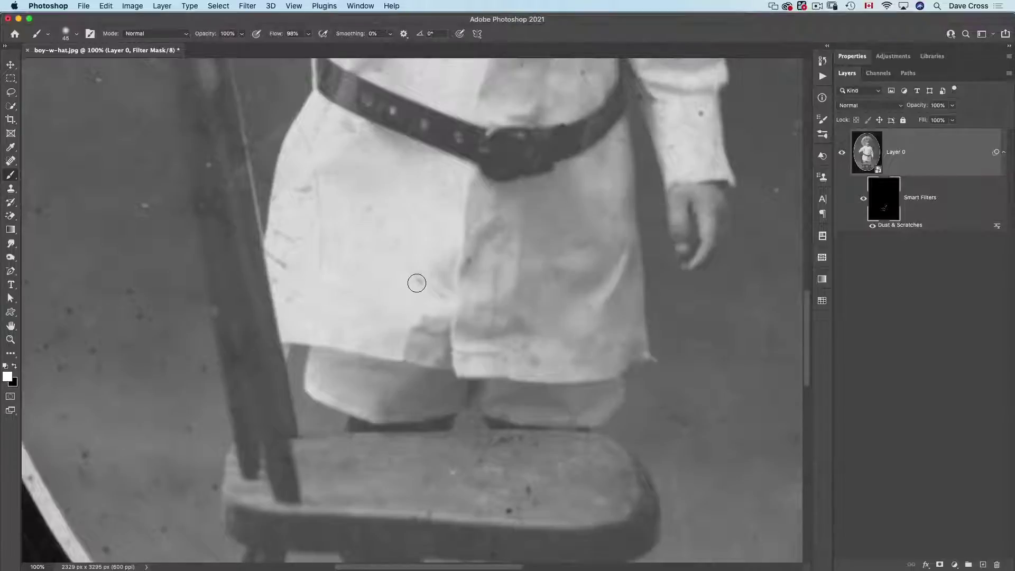
Paint white on the Smart Filters mask over the spots on the boy's cuff and on the bent arm's sleeve
left_click(702, 113)
scroll(490, 367, "down", 8)
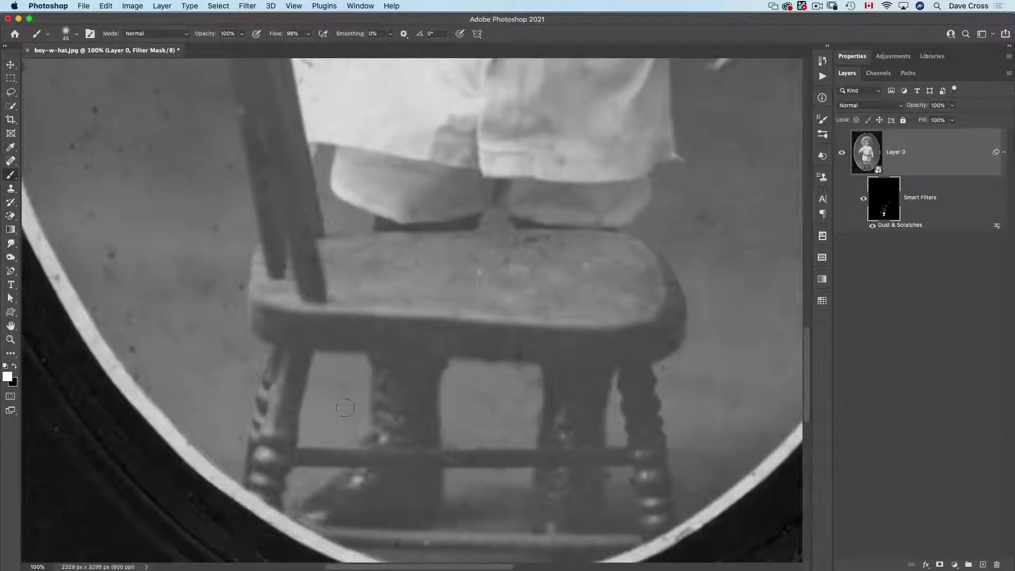
key("x")
key("x")
scroll(421, 347, "up", 15)
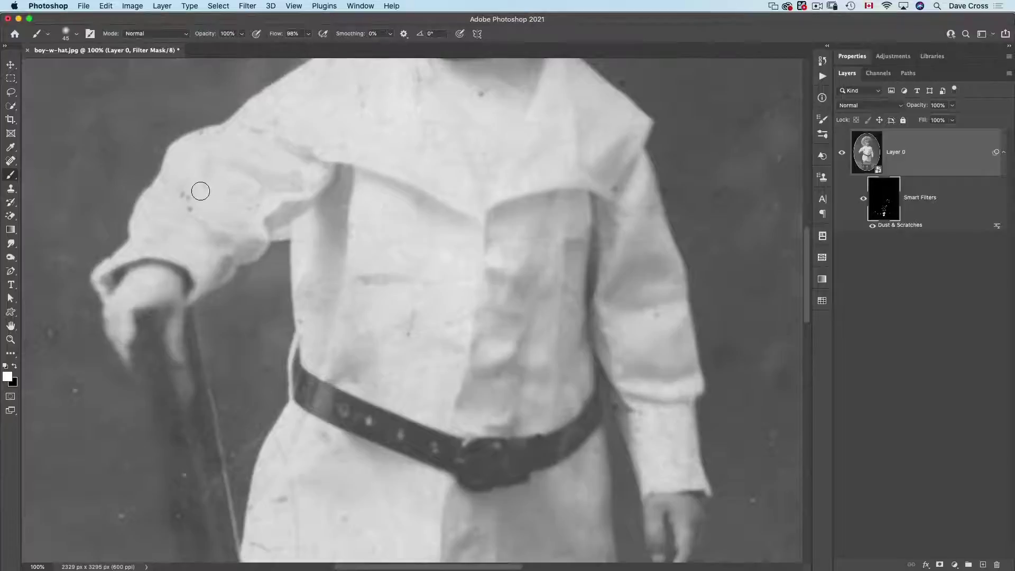
mouse_move(204, 197)
left_mouse_down()
mouse_move(181, 193)
mouse_move(191, 209)
left_mouse_up()
left_click(200, 136)
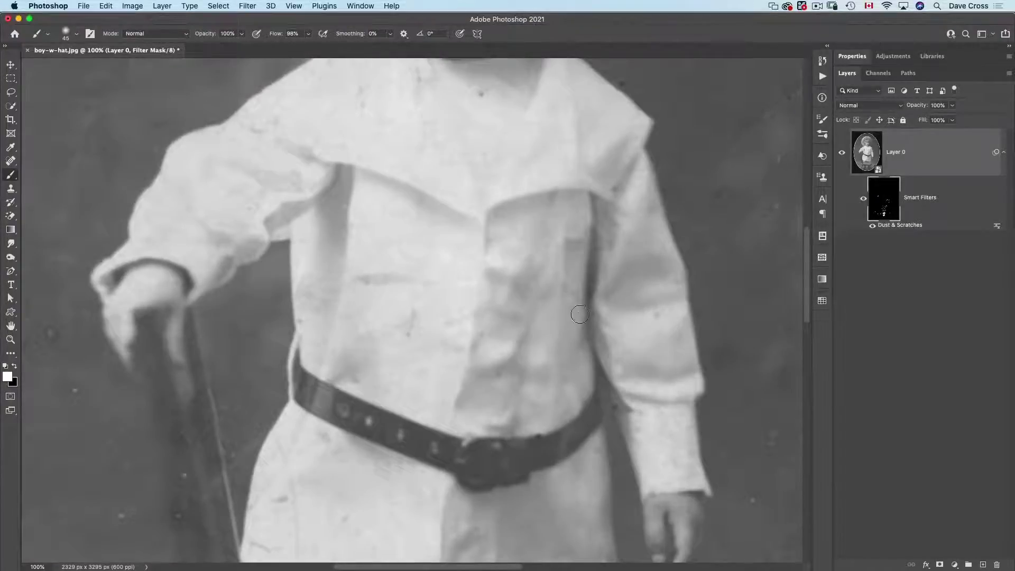
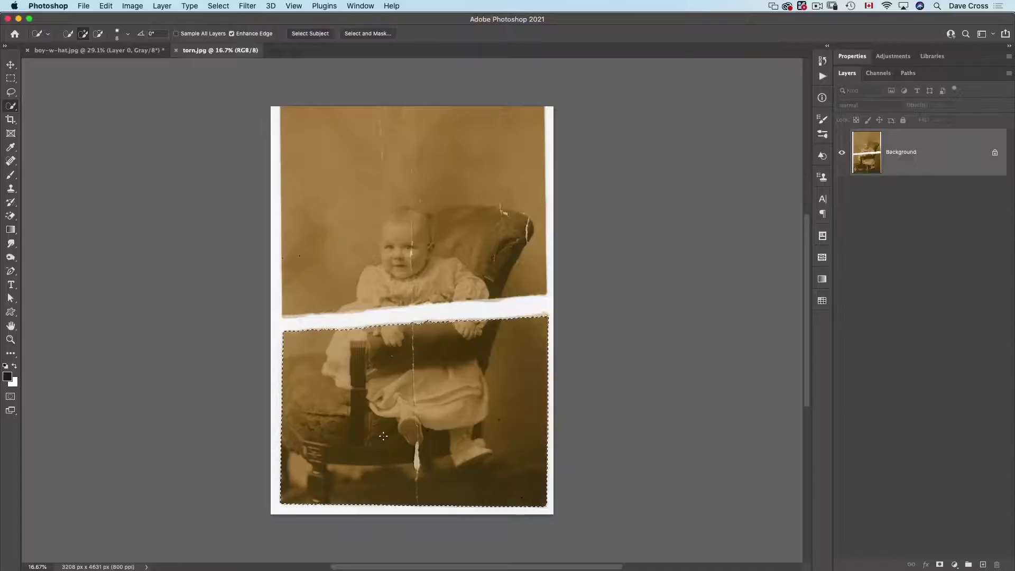
Examine the selection edge along the whole torn top of the lower photo piece at 100% zoom
key("super+1")
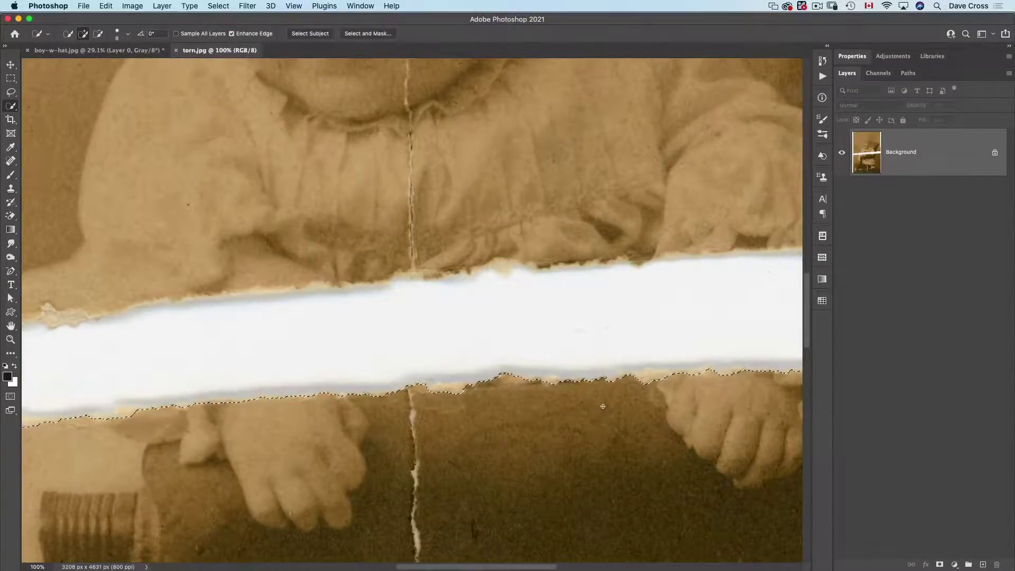
left_click_drag(623, 404, 423, 320)
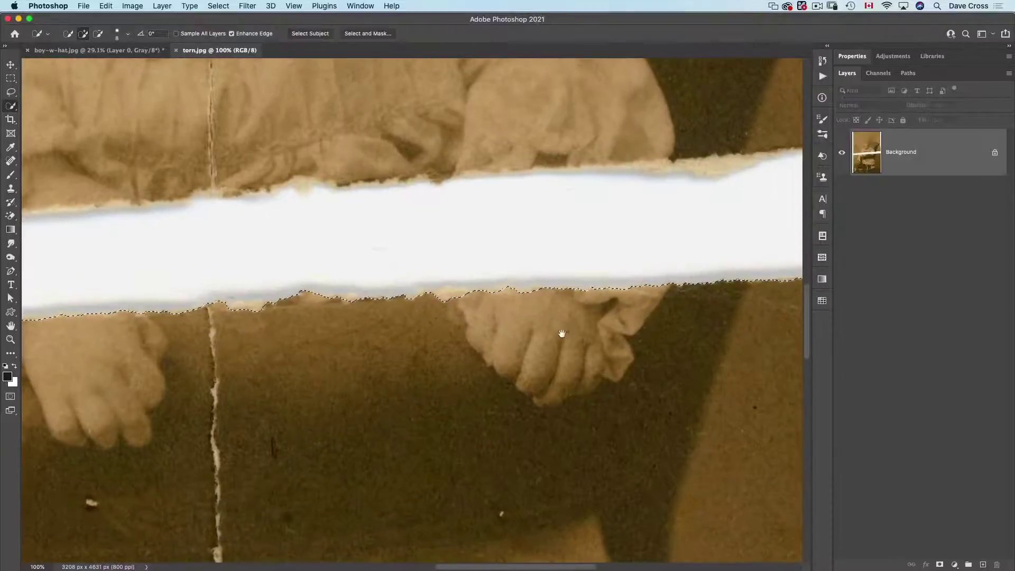
left_click_drag(561, 335, 414, 317)
left_click_drag(686, 299, 498, 290)
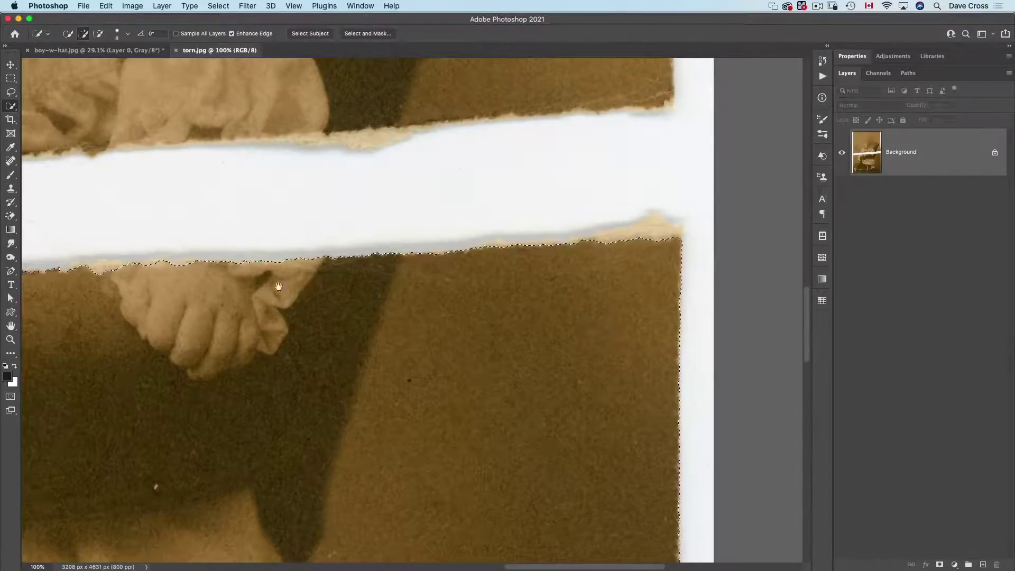
left_click_drag(245, 302, 560, 276)
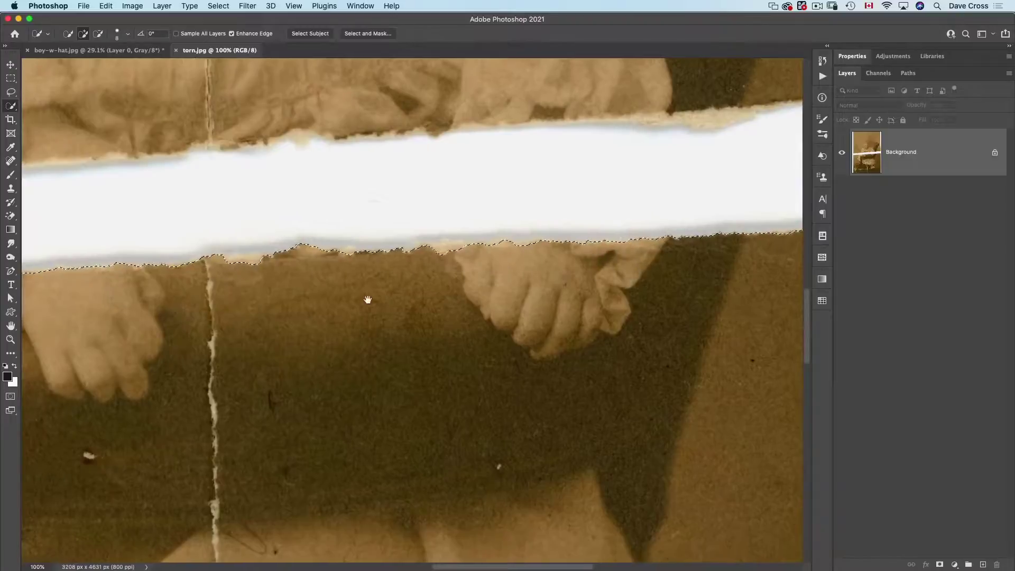
left_click_drag(369, 297, 562, 267)
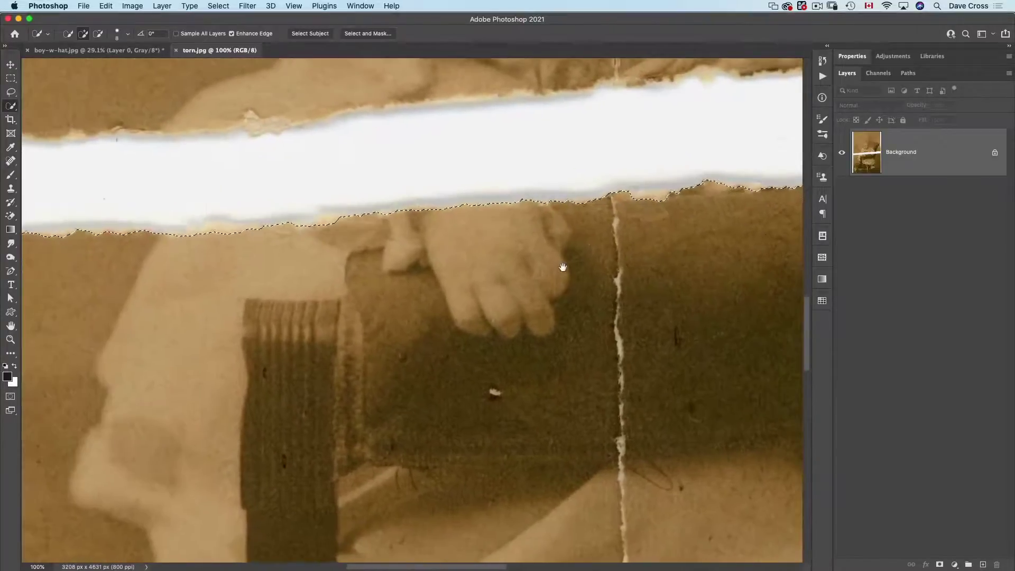
left_click_drag(430, 272, 610, 254)
left_click_drag(512, 264, 621, 249)
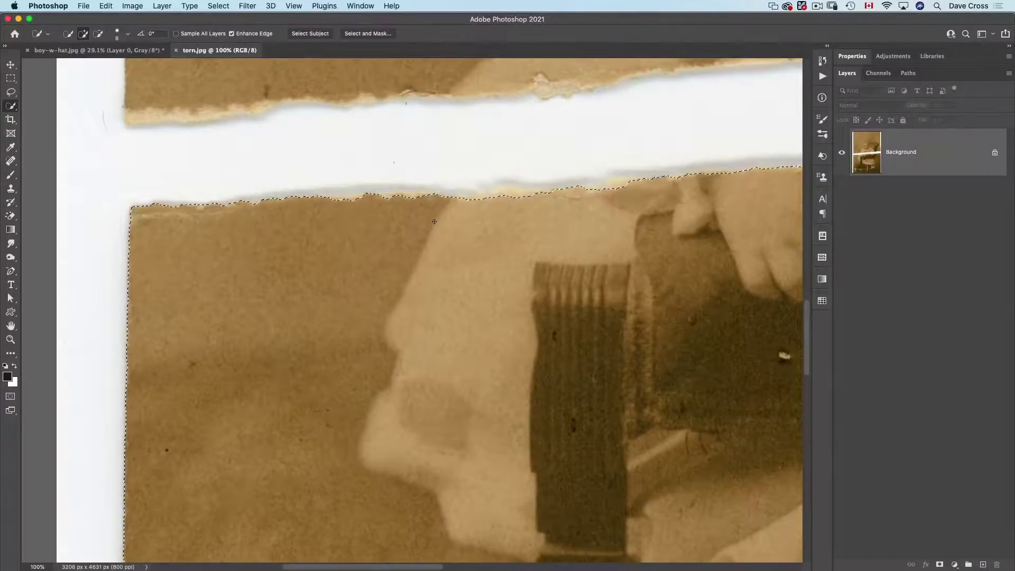
key("super+0")
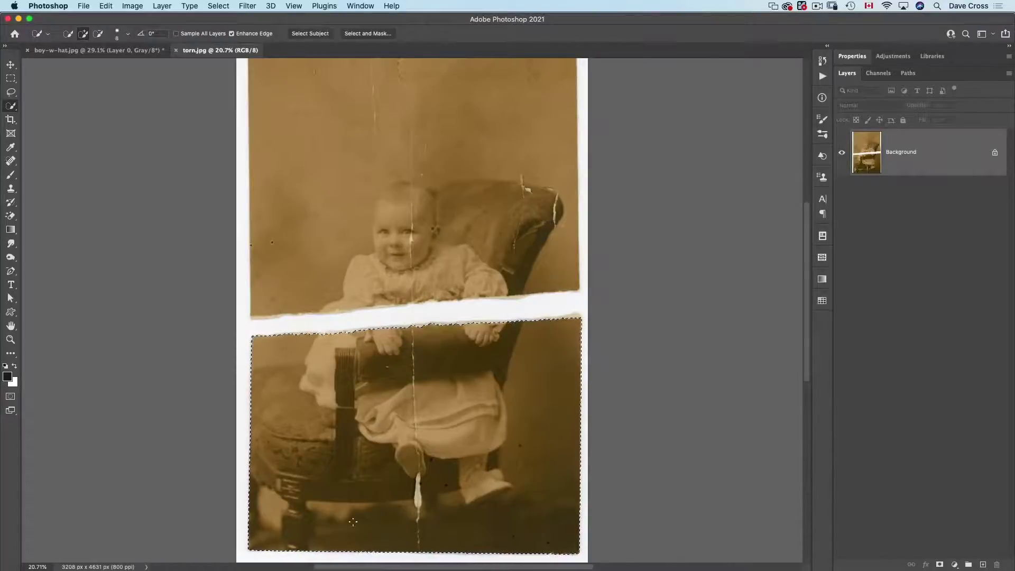
Cut the selected lower photo piece onto its own layer with Layer Via Cut
left_click(163, 5)
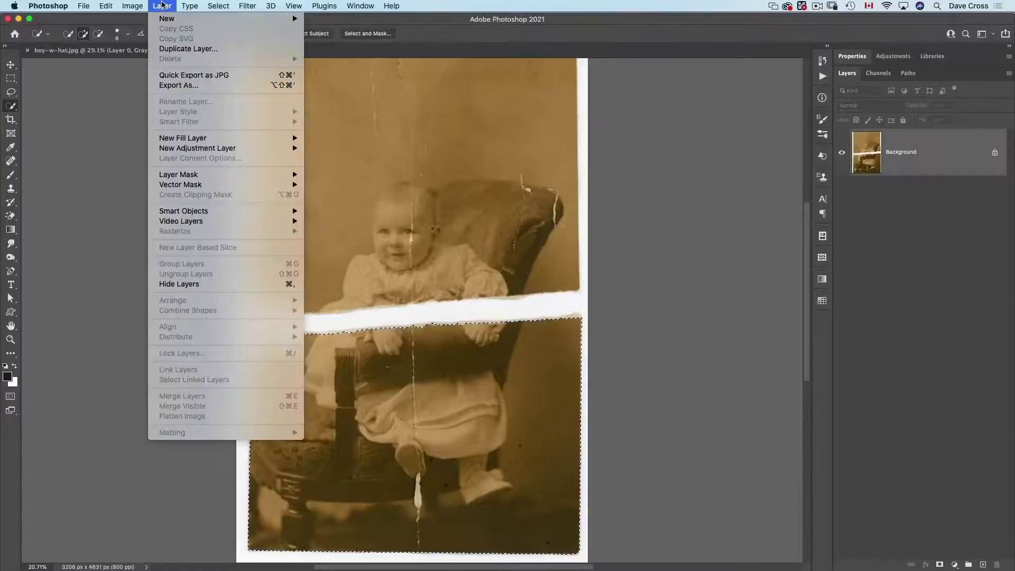
mouse_move(169, 19)
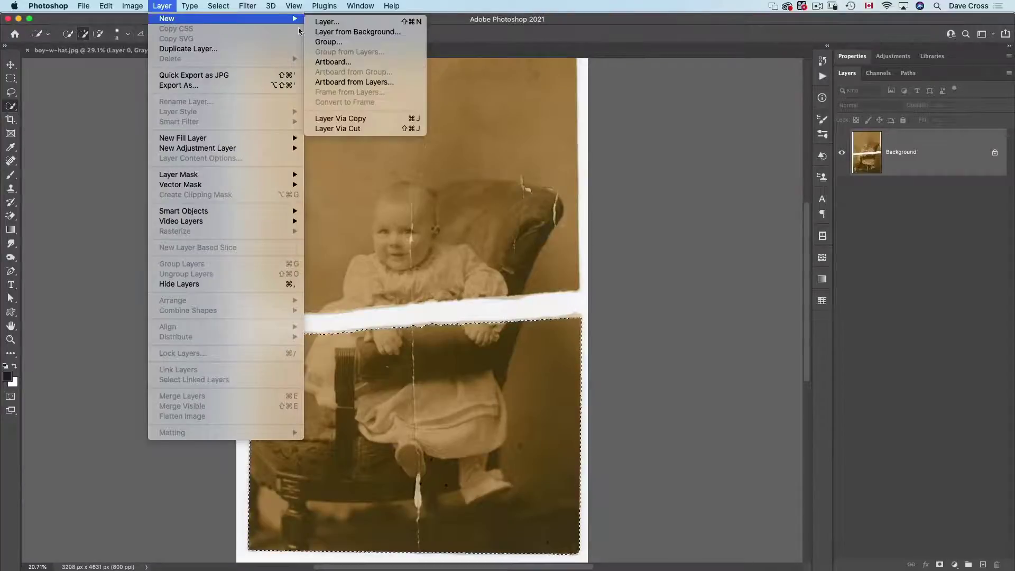
left_click(355, 131)
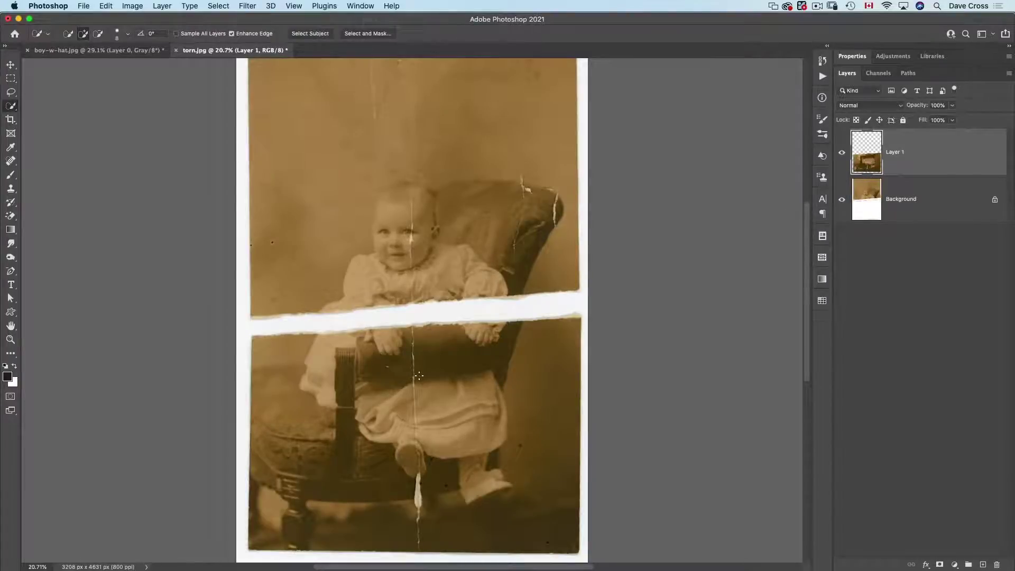
Move the lower photo piece up until its torn edge meets the upper piece at the left end of the tear
key("v")
left_click_drag(421, 373, 429, 352)
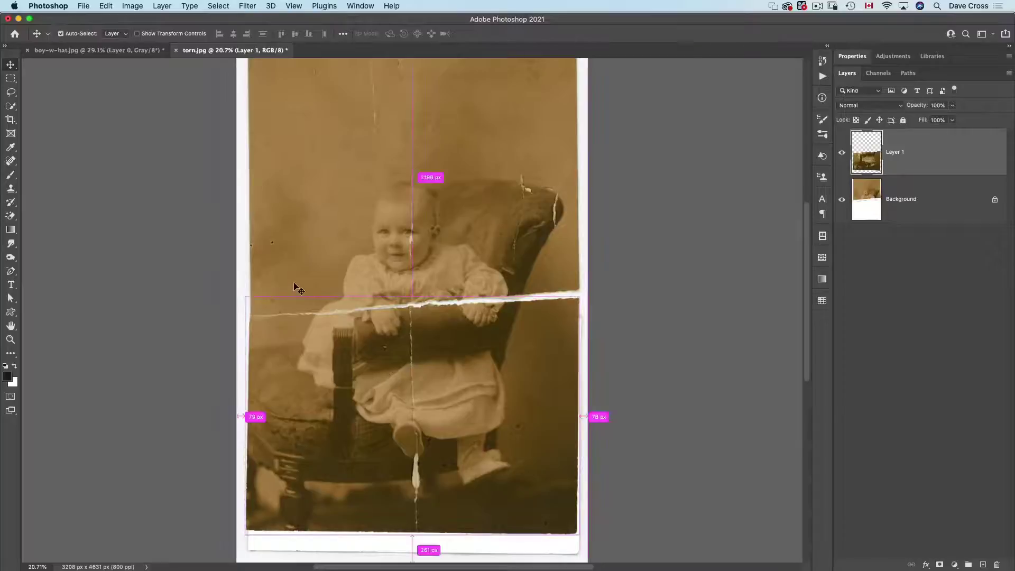
key("super+equal")
key("super+equal")
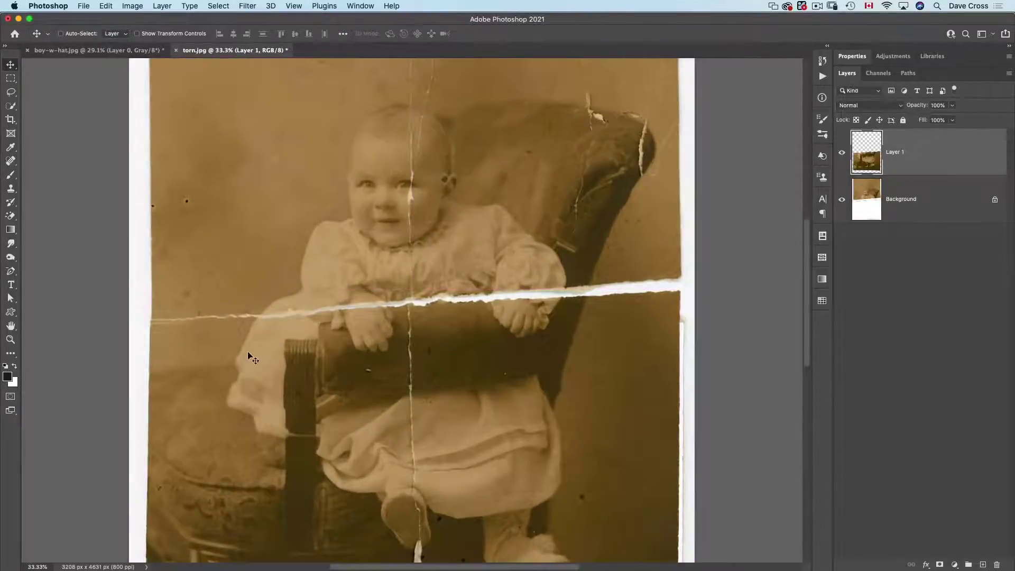
left_click_drag(248, 352, 248, 357)
Rotate the lower piece by -1.39° around the left end of the tear to close the gap, and merge it into the Background layer
key("super+t")
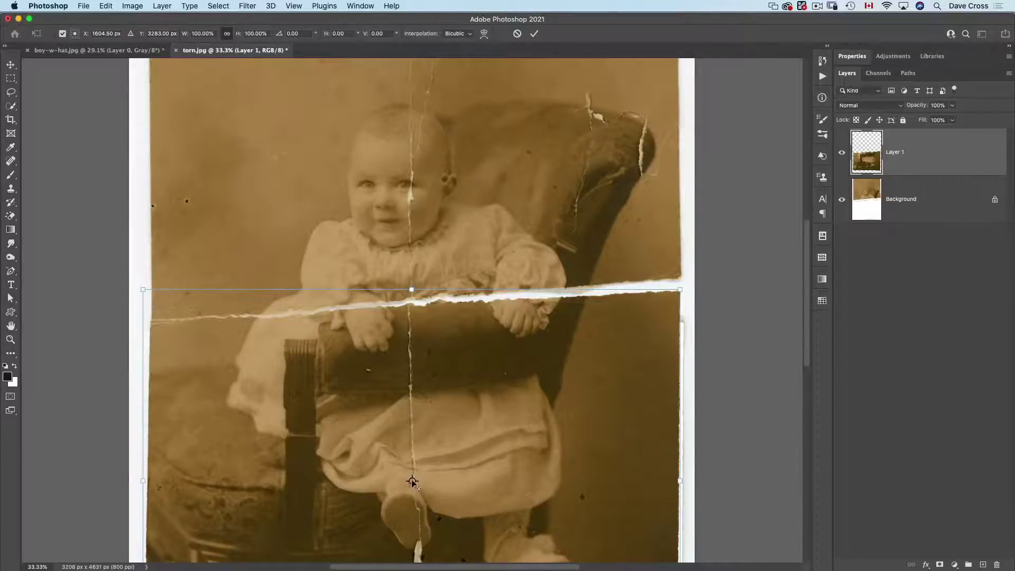
left_click_drag(413, 482, 159, 327)
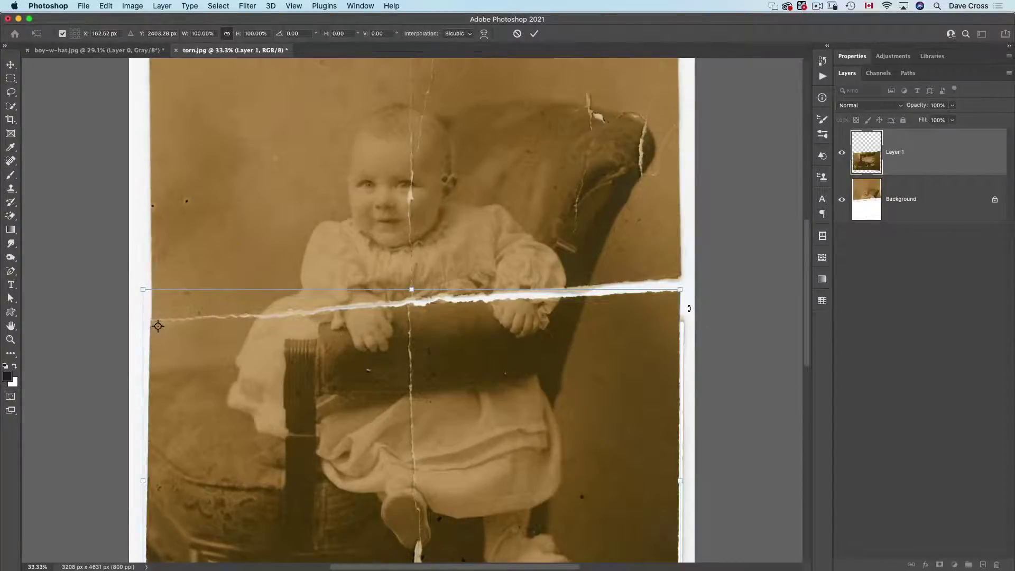
left_click_drag(690, 308, 691, 297)
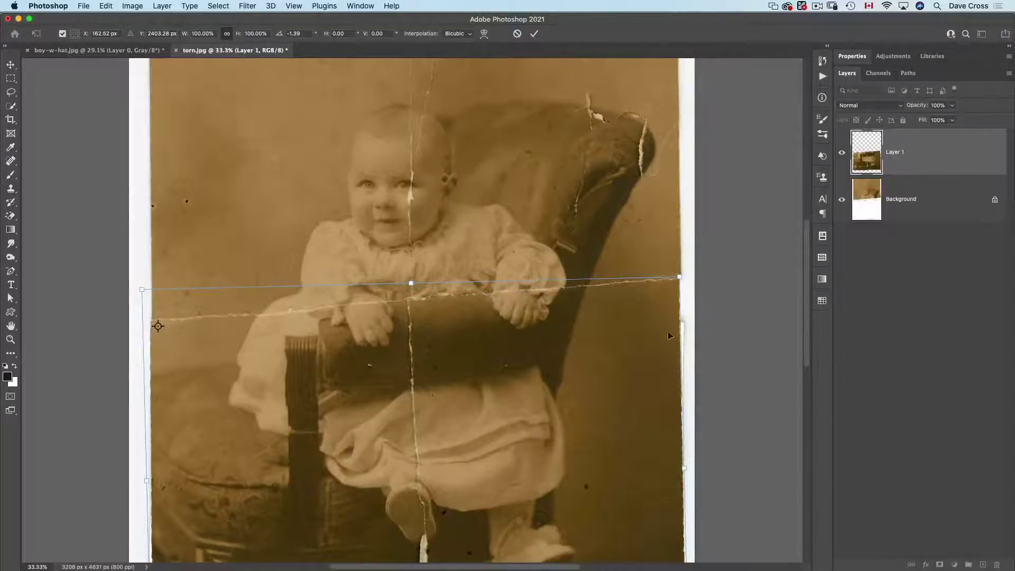
key("super+1")
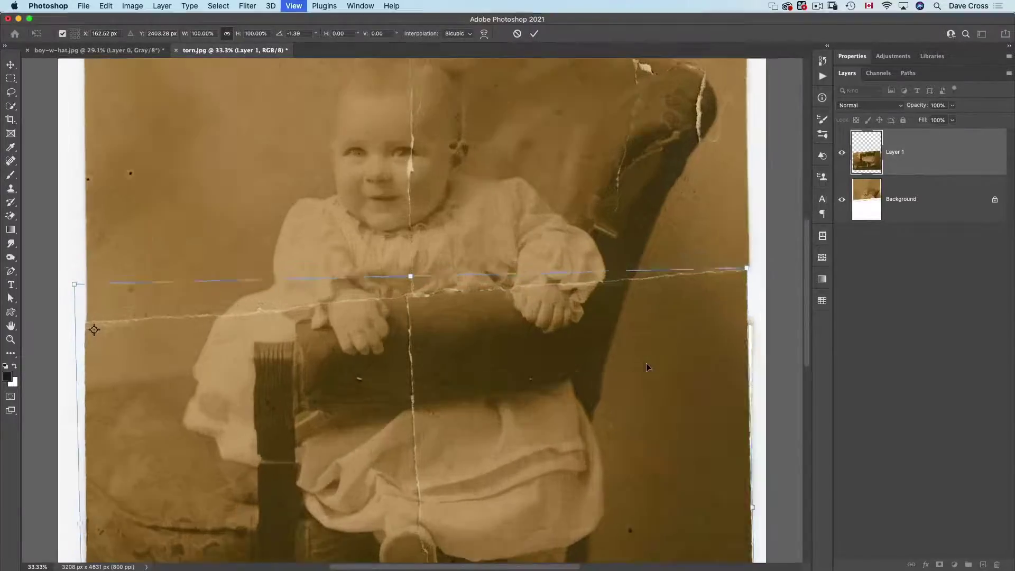
left_click_drag(657, 310, 299, 294)
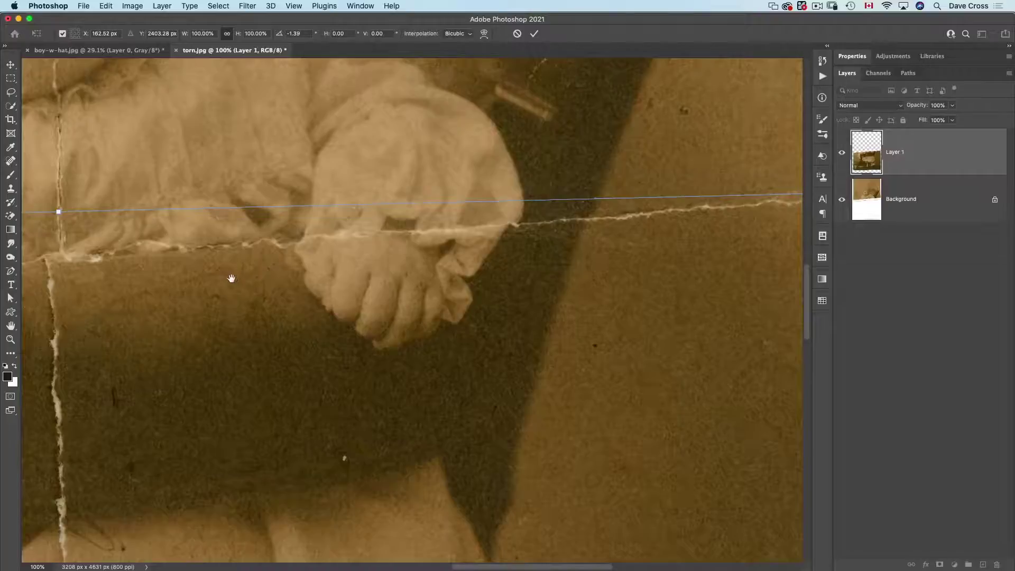
scroll(232, 278, "left", 10)
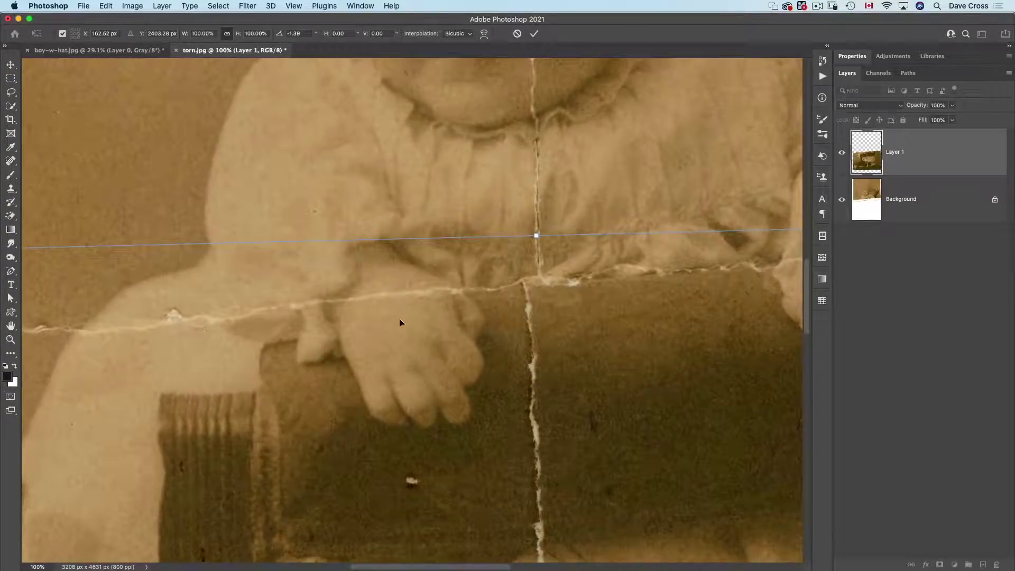
key("Return")
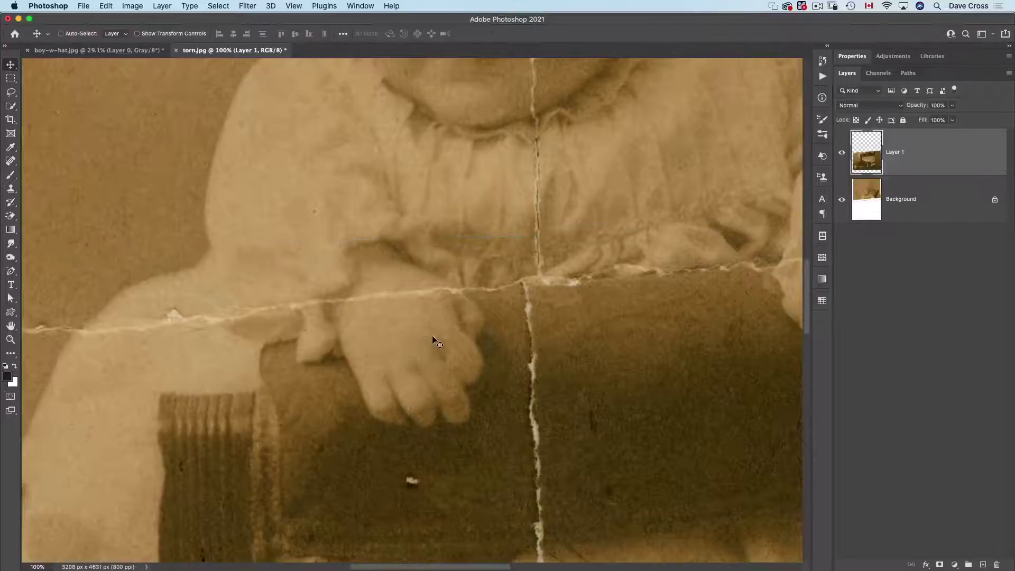
key("super+0")
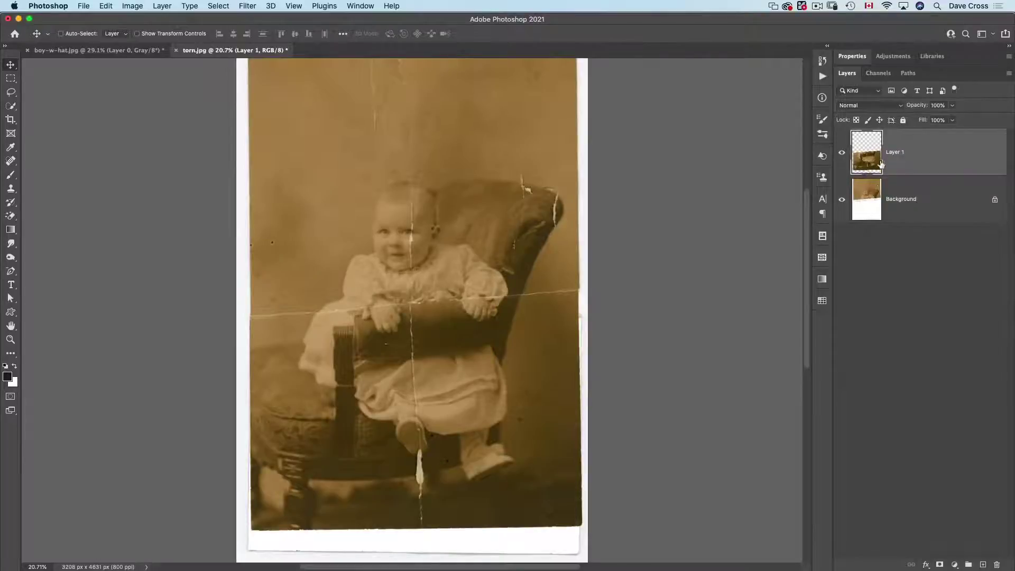
key("super+e")
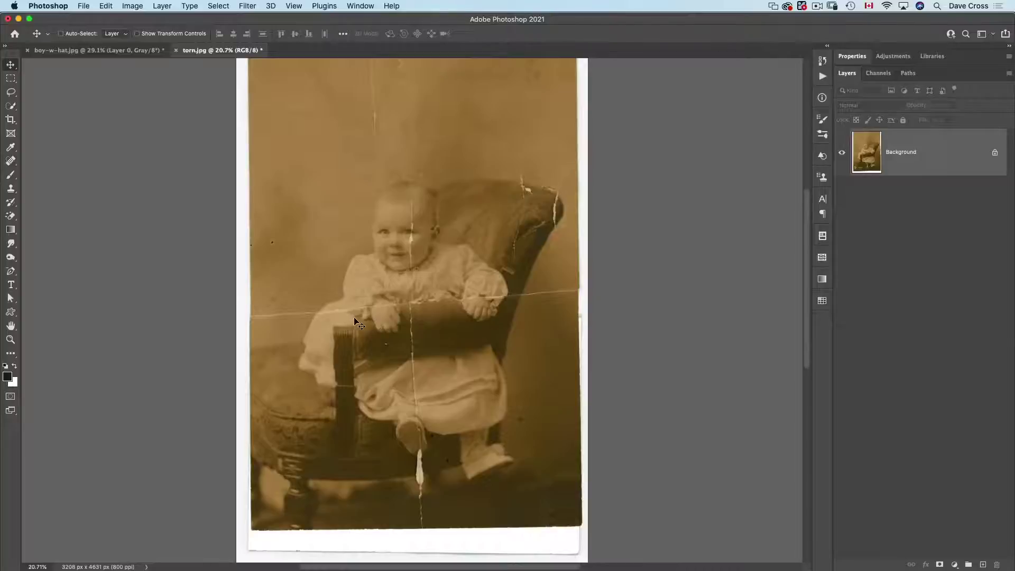
Heal the horizontal tear with the Spot Healing Brush from the photo's left edge across the backdrop and dress to the baby's hand
key("j")
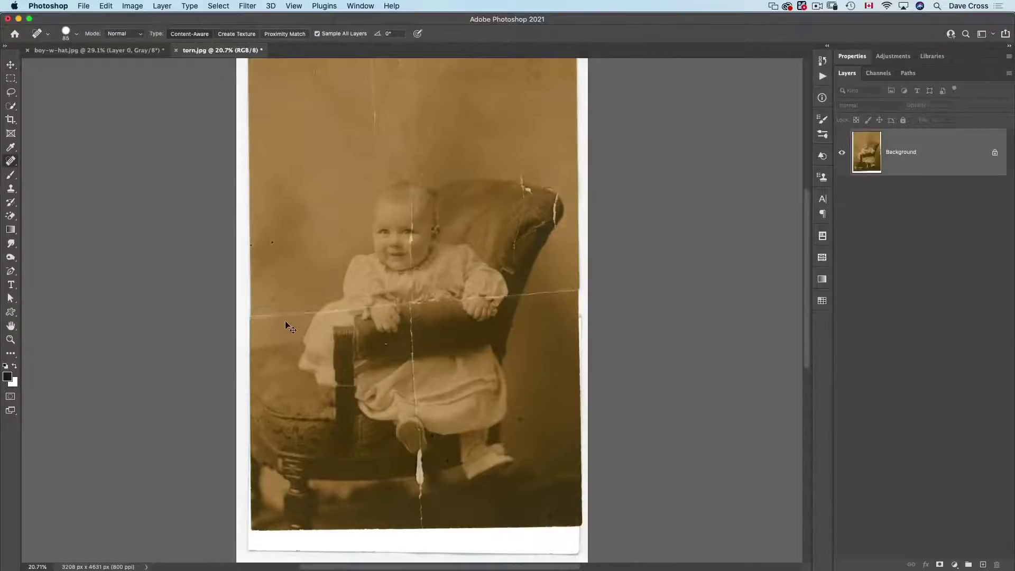
key("super+1")
left_click_drag(261, 316, 642, 302)
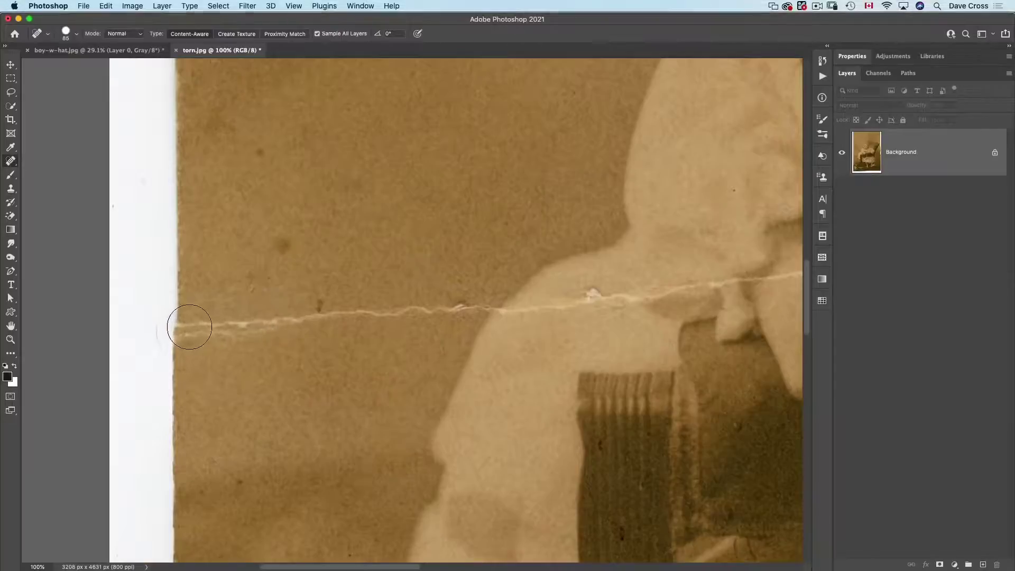
mouse_move(192, 328)
left_mouse_down()
mouse_move(482, 304)
mouse_move(502, 313)
mouse_move(591, 303)
mouse_move(600, 292)
mouse_move(641, 305)
mouse_move(526, 300)
left_mouse_up()
mouse_move(633, 295)
left_mouse_down()
mouse_move(400, 294)
mouse_move(468, 279)
left_mouse_up()
left_click(390, 288)
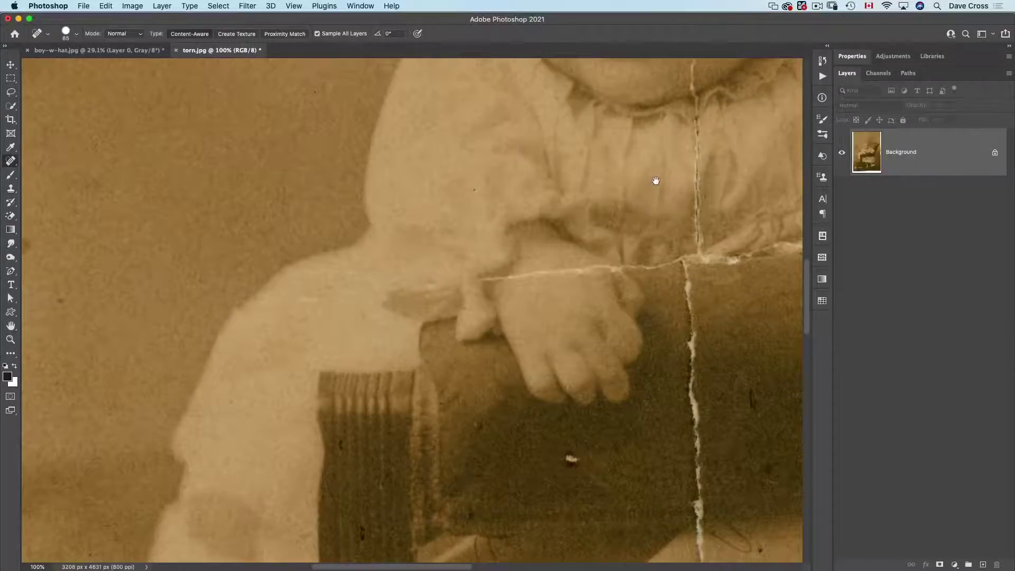
left_click_drag(655, 181, 464, 470)
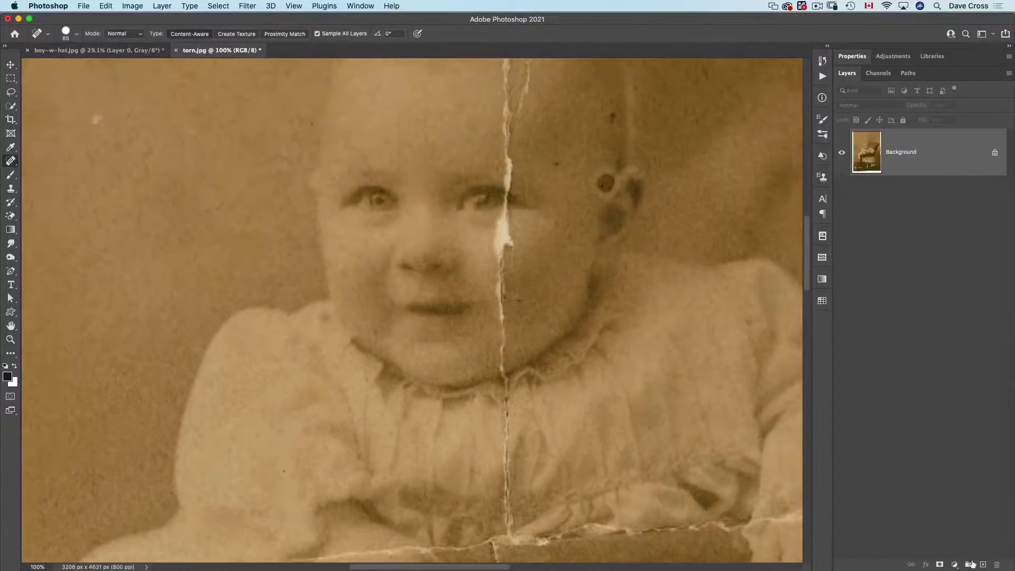
Add a new layer and heal the vertical tear on it with the Spot Healing Brush from the baby's cheek down to the chin
left_click(983, 565)
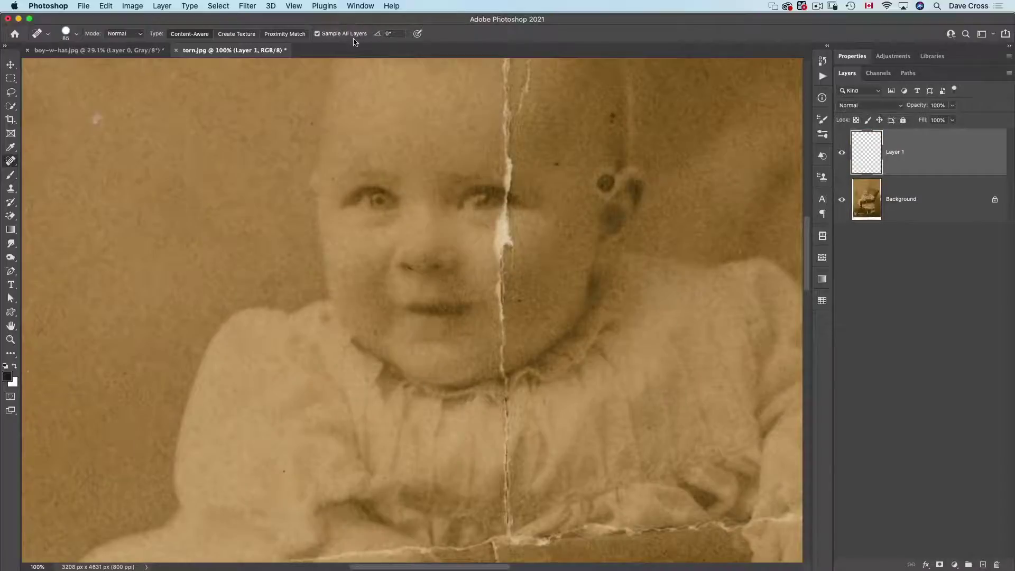
mouse_move(494, 231)
left_mouse_down()
mouse_move(499, 244)
mouse_move(505, 218)
left_mouse_up()
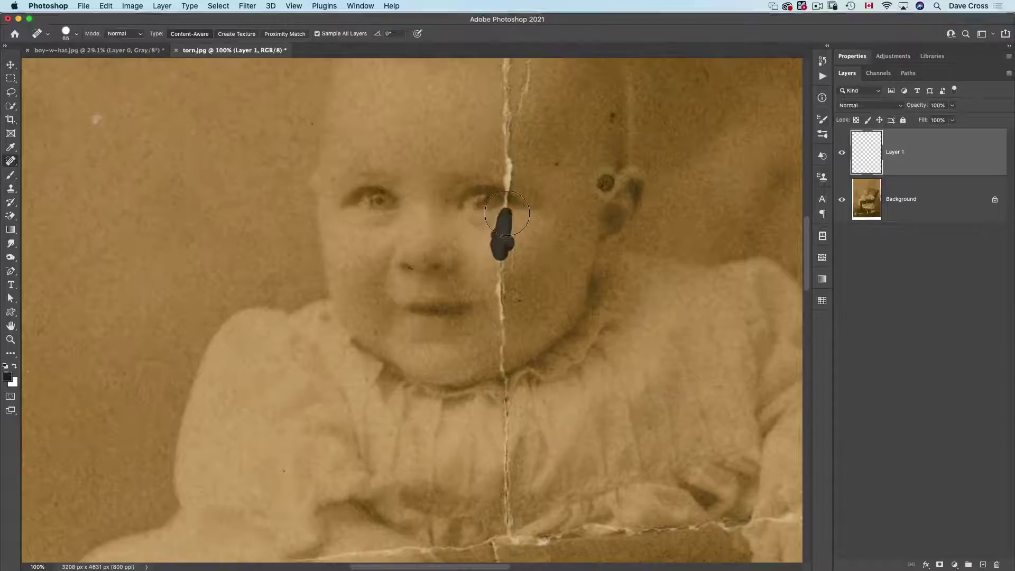
left_click_drag(494, 257, 499, 358)
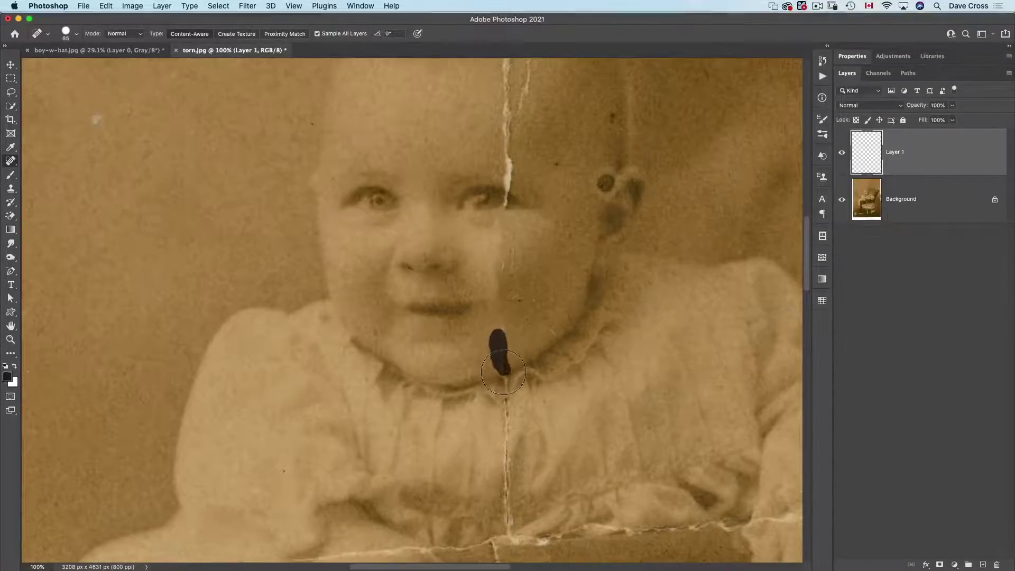
mouse_move(499, 278)
left_mouse_down()
mouse_move(493, 227)
mouse_move(505, 204)
left_mouse_up()
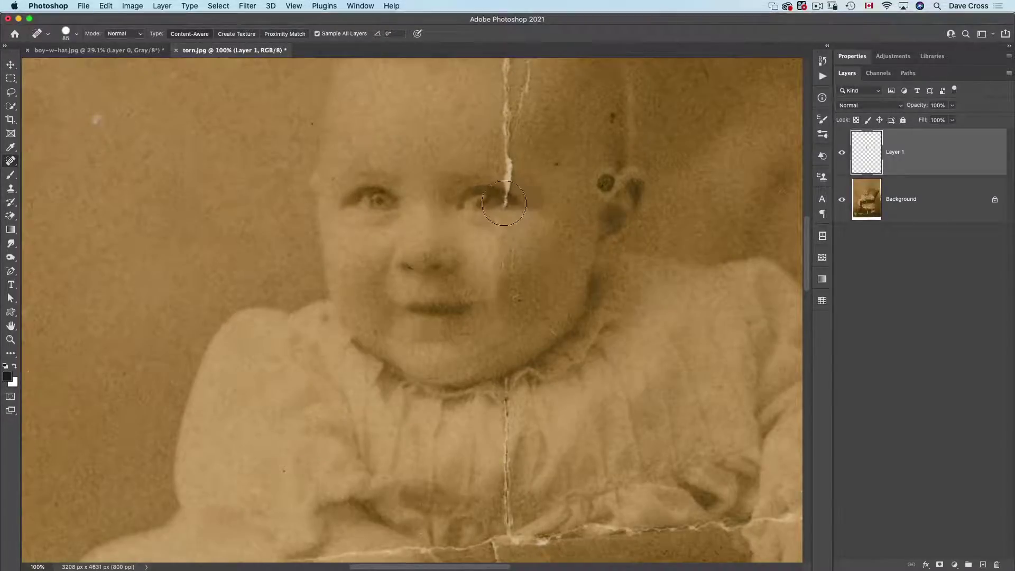
Heal the vertical tear from the baby's eye up the forehead, the dark spot above the ear, and the crack in the backdrop above the head
mouse_move(505, 204)
left_mouse_down()
mouse_move(513, 89)
mouse_move(503, 191)
mouse_move(463, 273)
mouse_move(487, 139)
left_mouse_up()
mouse_move(473, 216)
left_mouse_down()
mouse_move(475, 230)
mouse_move(454, 228)
mouse_move(449, 121)
left_mouse_up()
left_click_drag(458, 260, 459, 257)
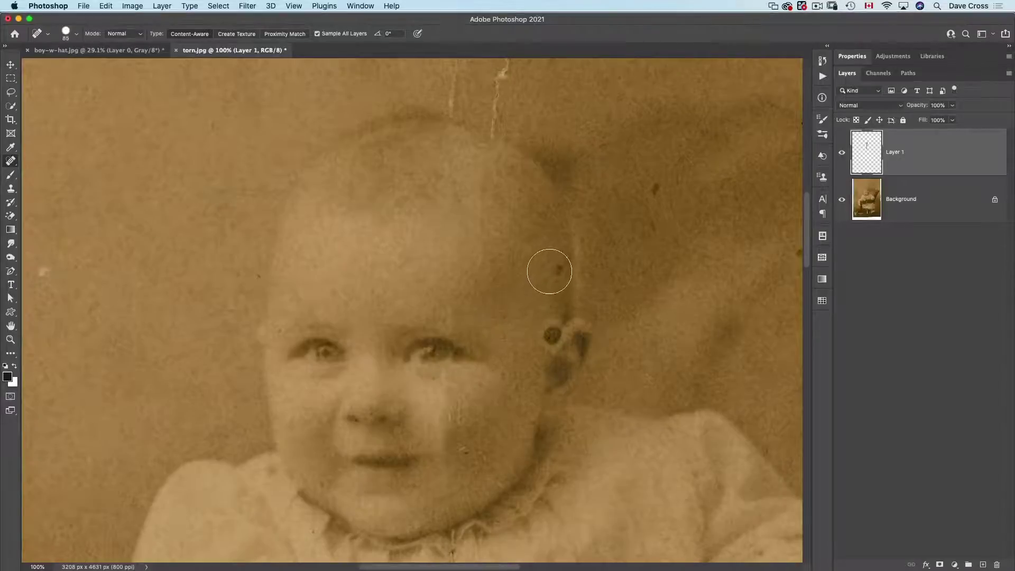
left_click_drag(556, 268, 556, 268)
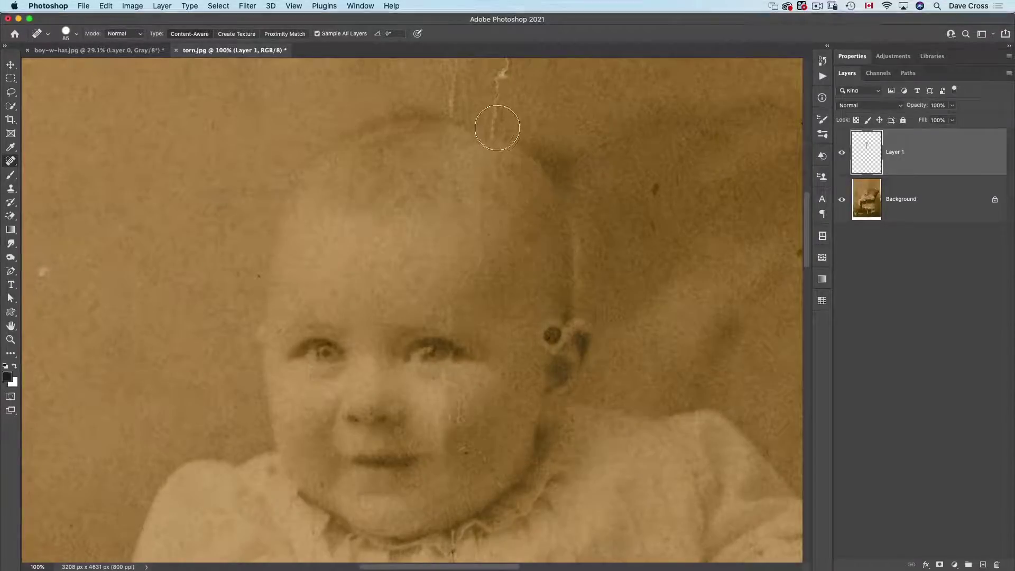
left_click_drag(493, 133, 494, 64)
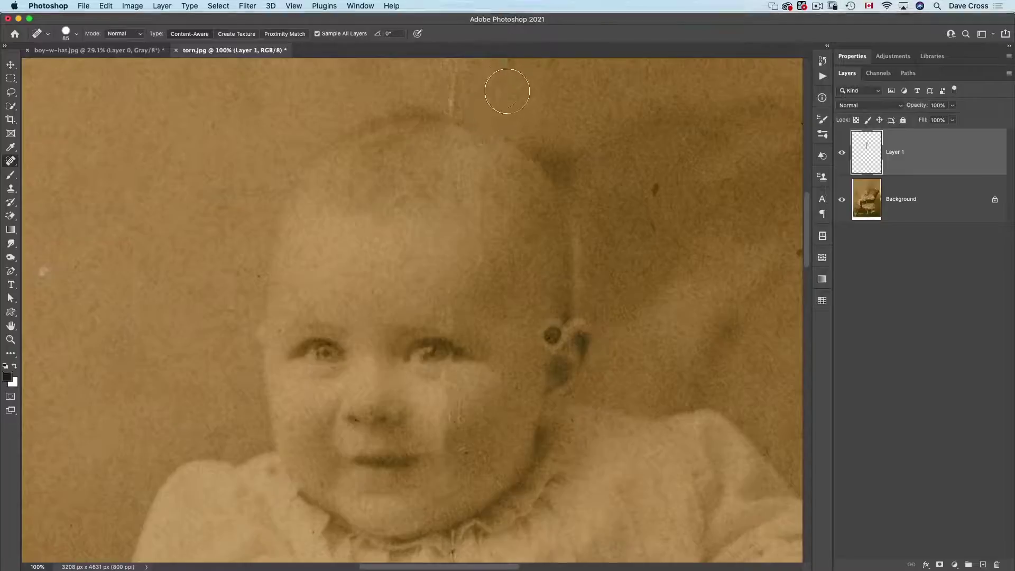
Crop the torn photo to about 2886 × 3441 px, trimming off the white scan borders, and delete the healing layer Layer 1
key("super+0")
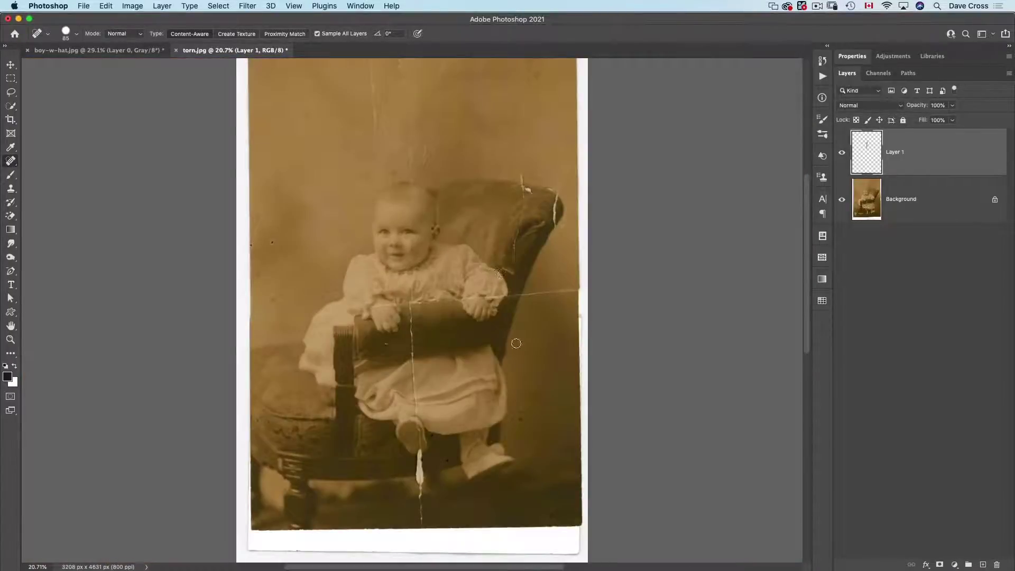
key("c")
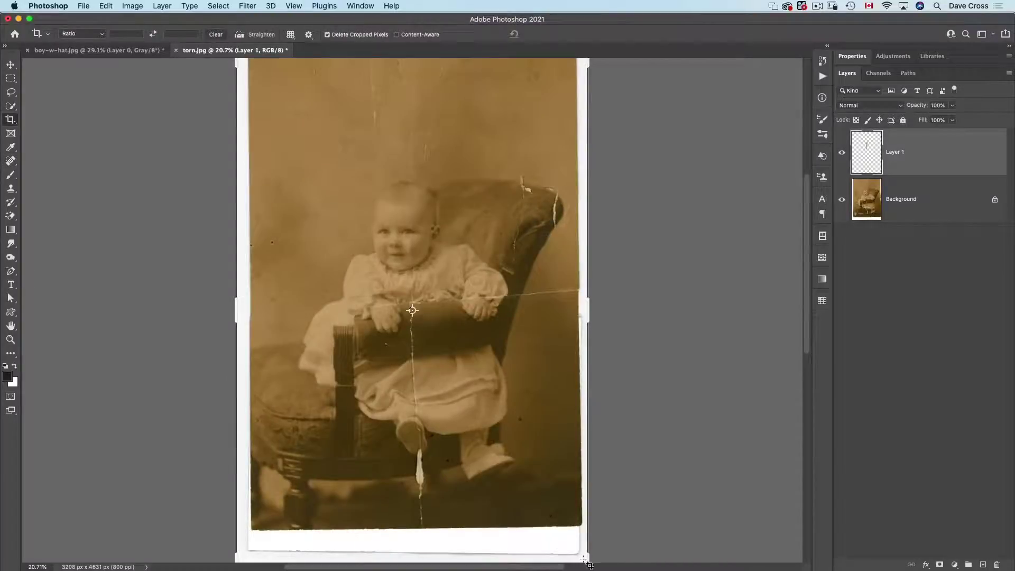
left_click_drag(587, 559, 582, 539)
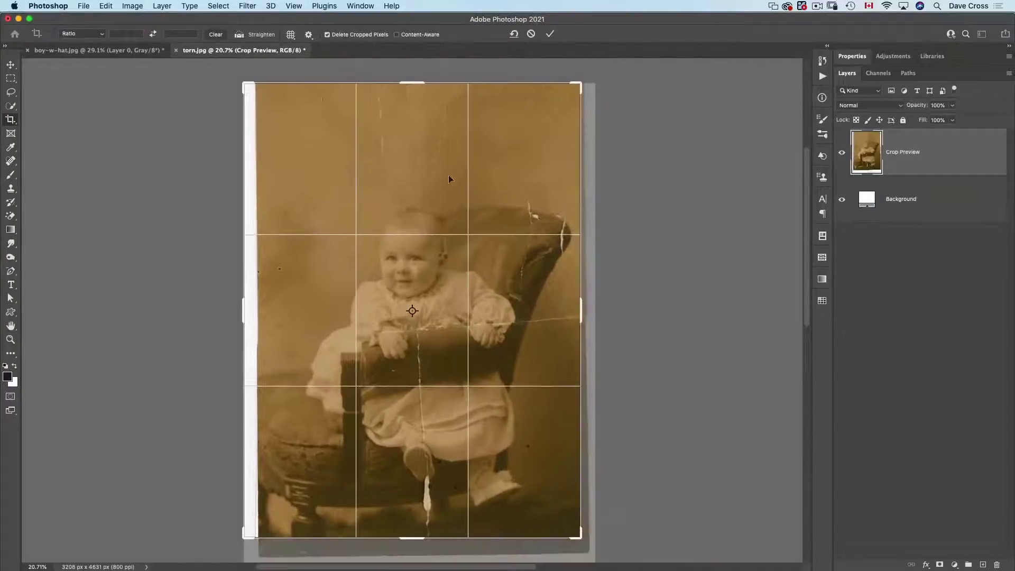
left_click_drag(411, 84, 412, 110)
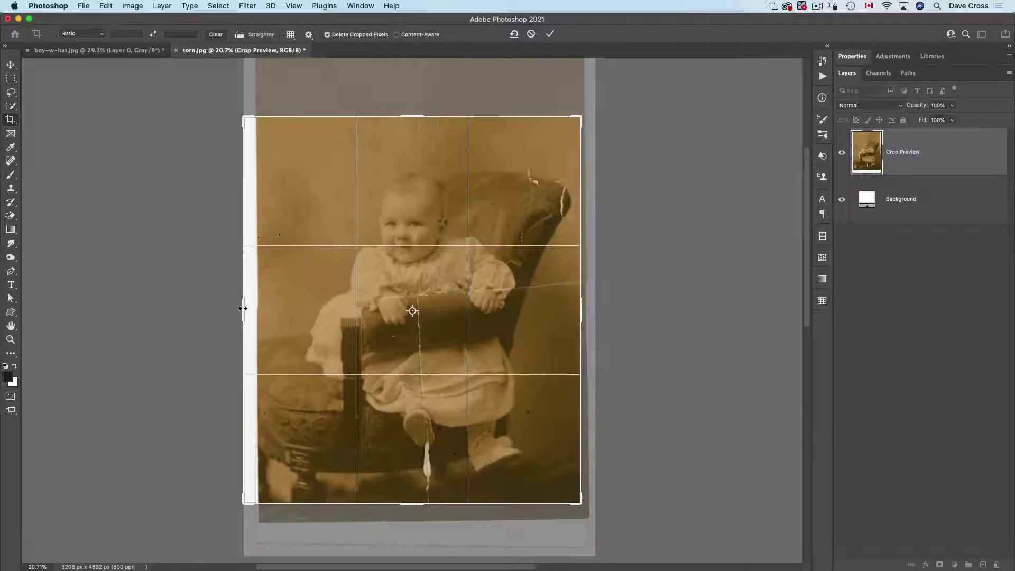
left_click_drag(242, 308, 253, 312)
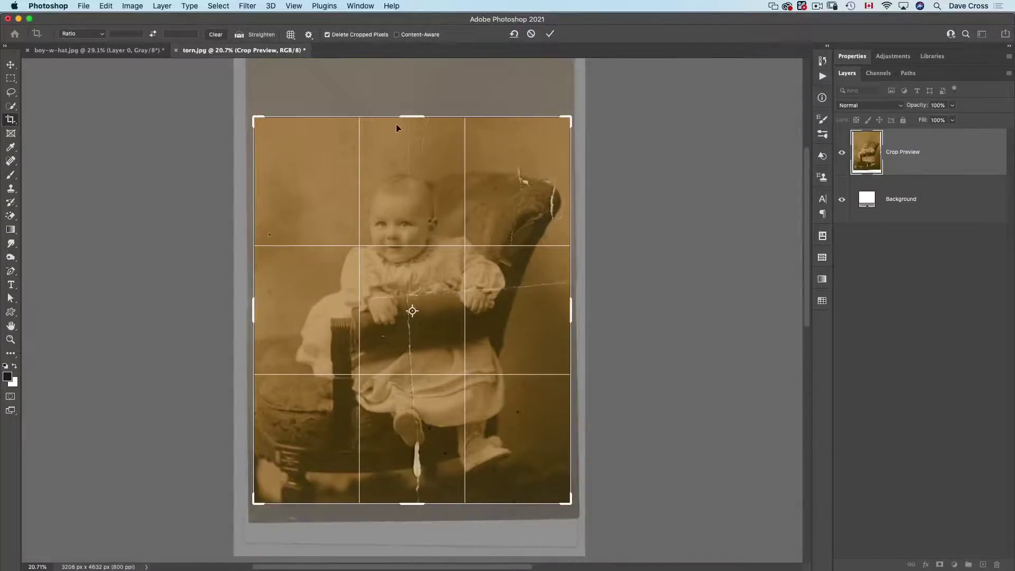
left_click_drag(412, 116, 415, 116)
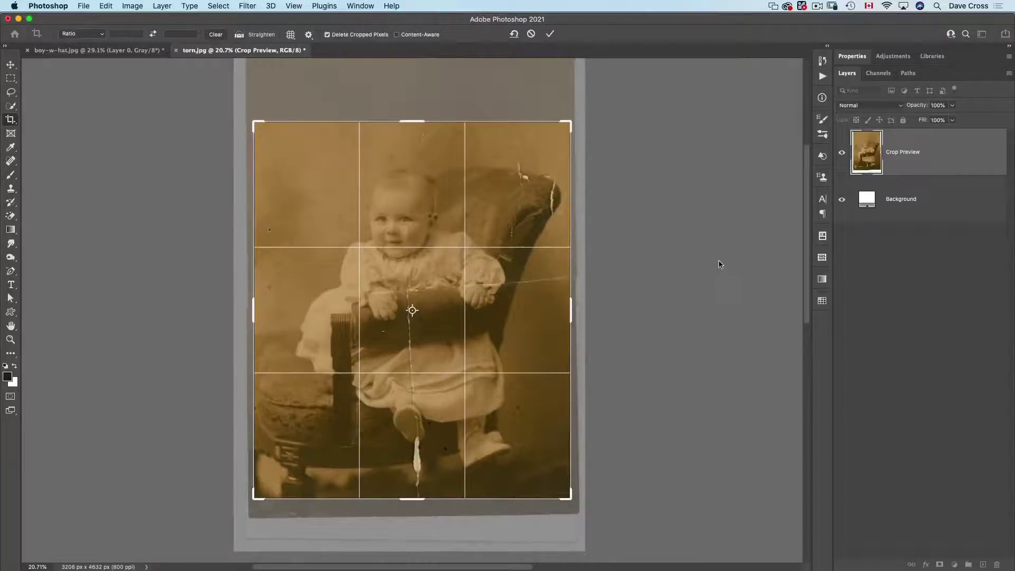
key("Return")
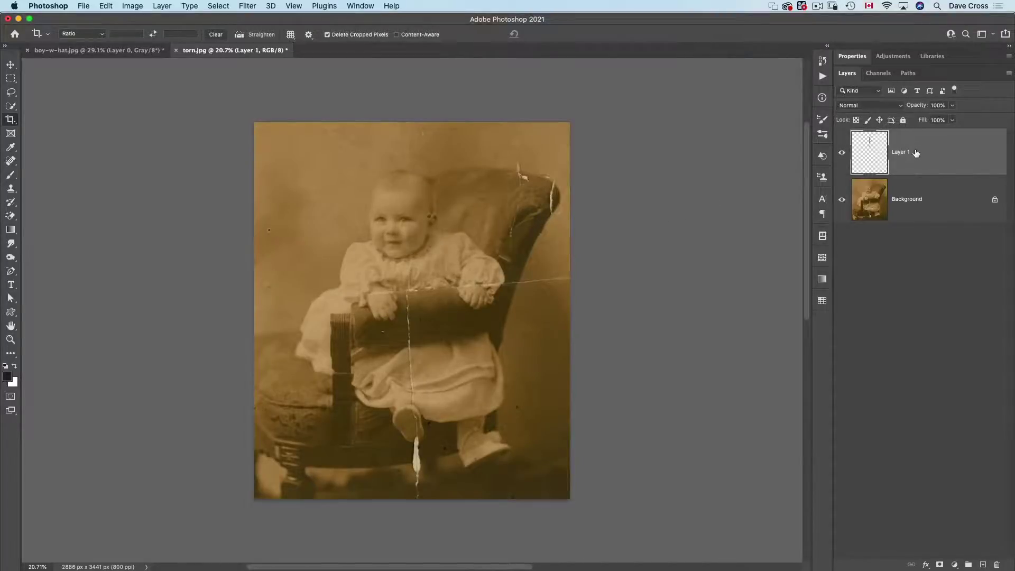
key("Delete")
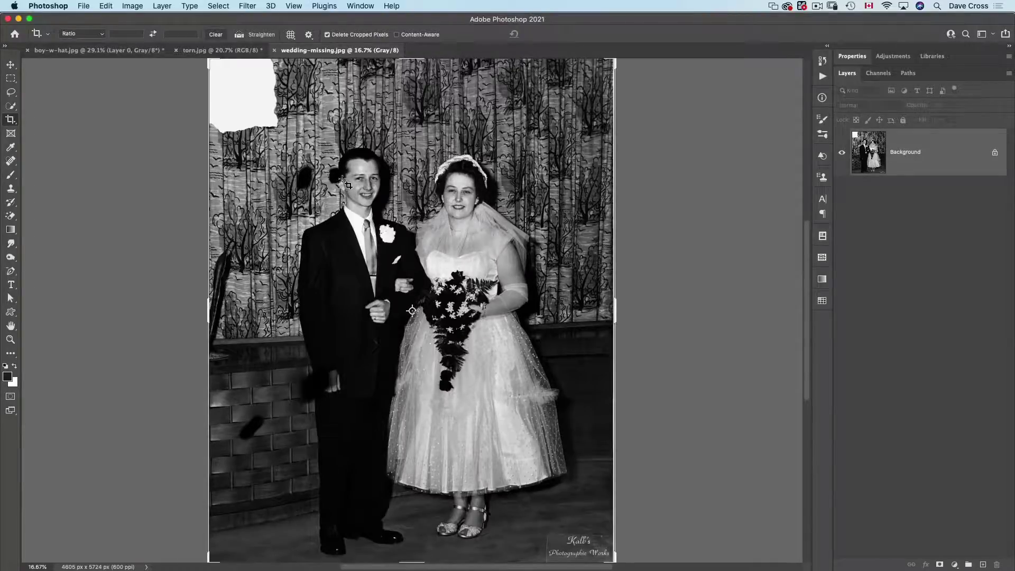
Lasso the missing white corner of the wedding photo, rebuild it with Content-Aware Fill using Auto sampling and New Layer output, and deselect
key("l")
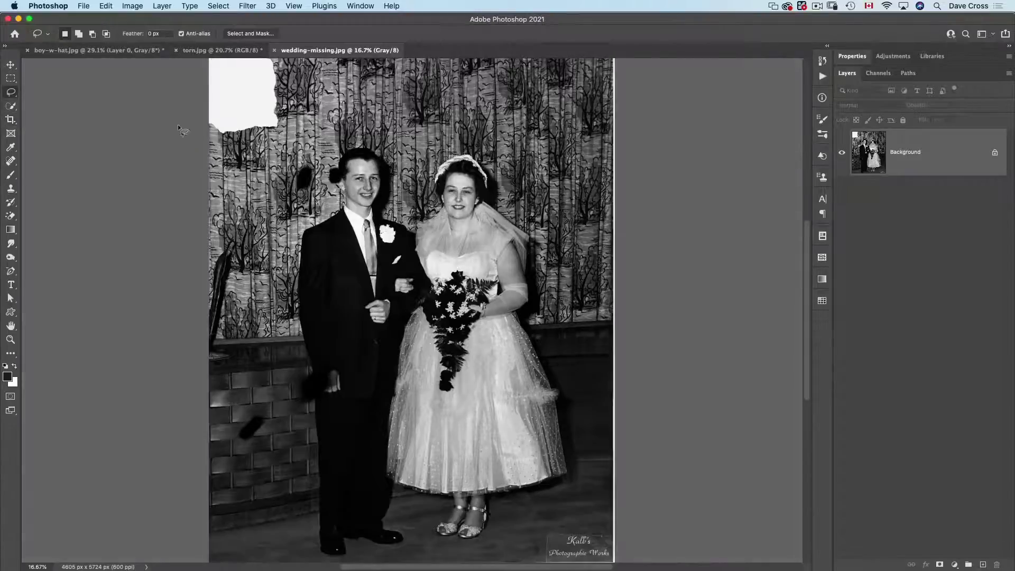
mouse_move(196, 106)
left_mouse_down()
mouse_move(217, 138)
mouse_move(274, 134)
mouse_move(282, 54)
mouse_move(244, 38)
mouse_move(197, 90)
left_mouse_up()
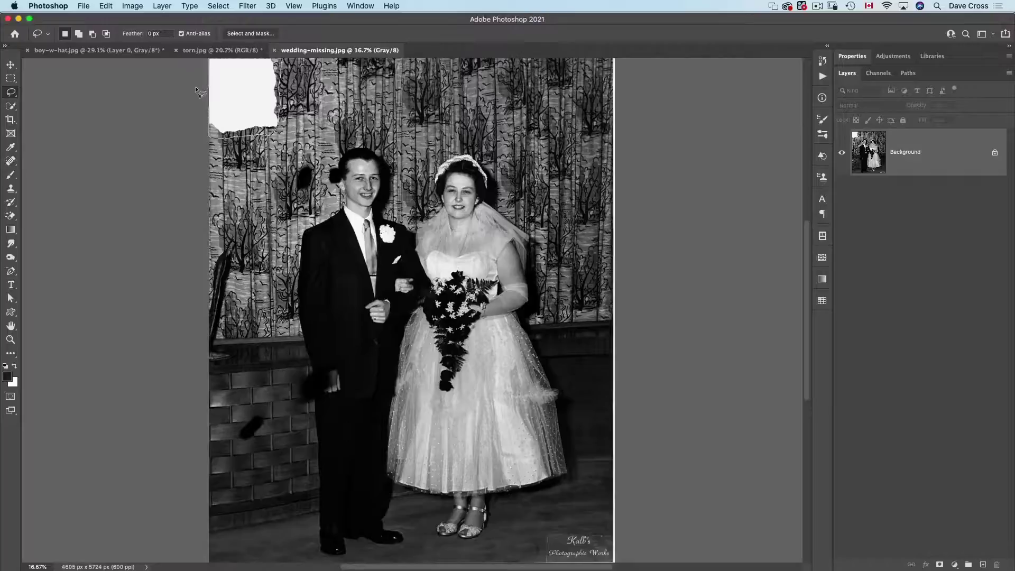
left_click(105, 5)
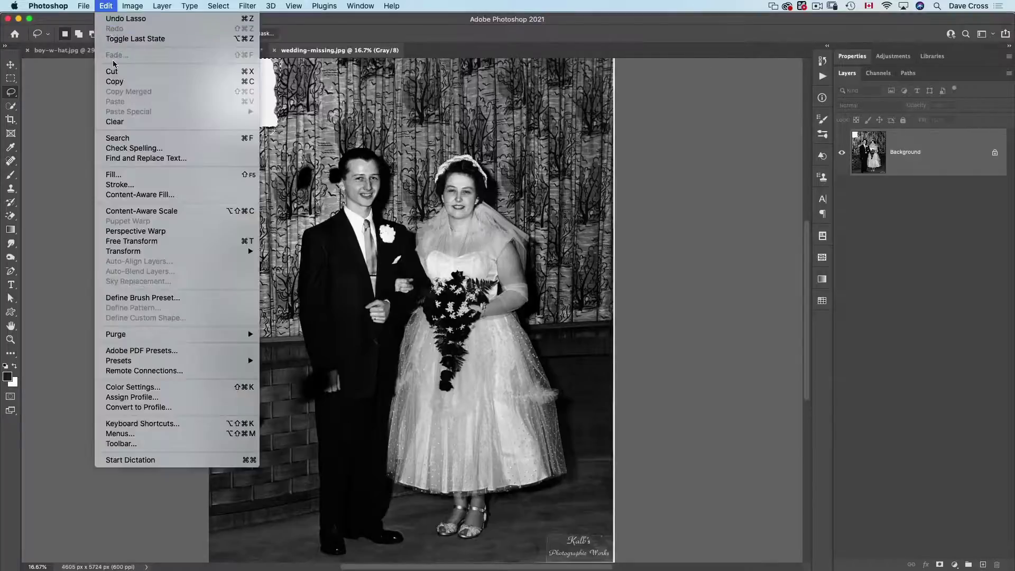
left_click(140, 195)
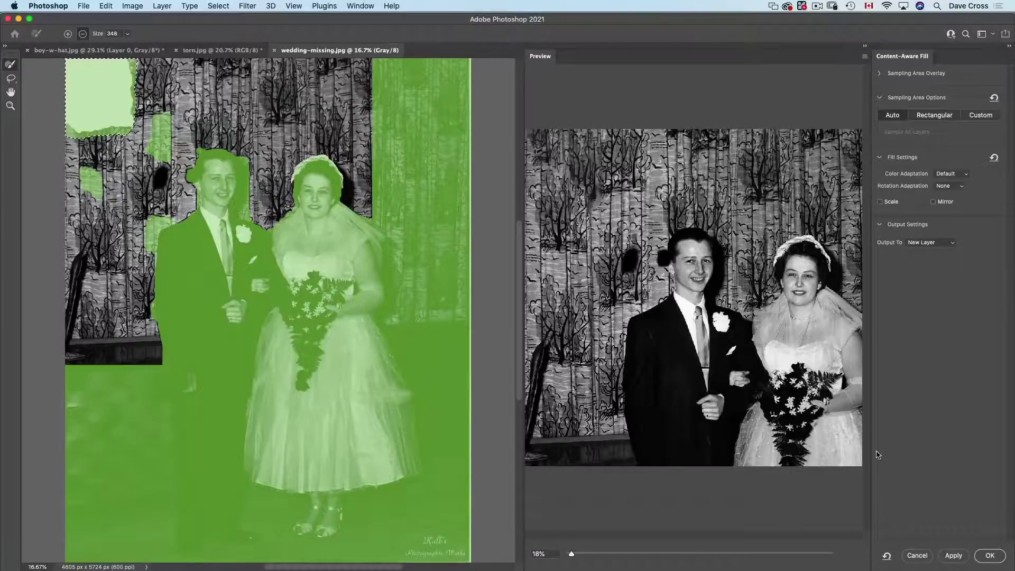
left_click(989, 556)
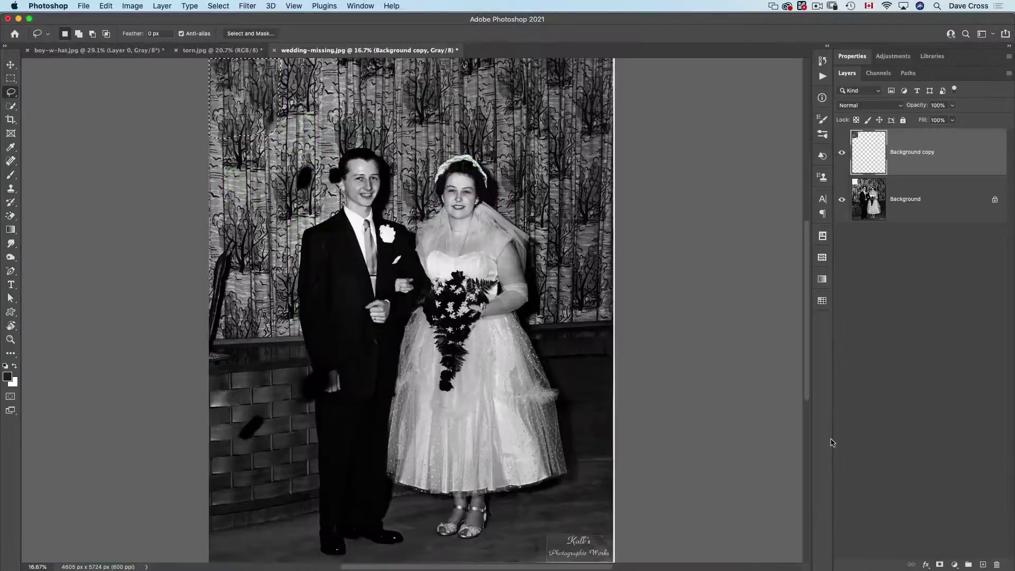
key("super+d")
Switch to Adobe Bridge and open parts.psd from the restore folder as a source for the groom's damaged hand
scroll(323, 376, "up", 5)
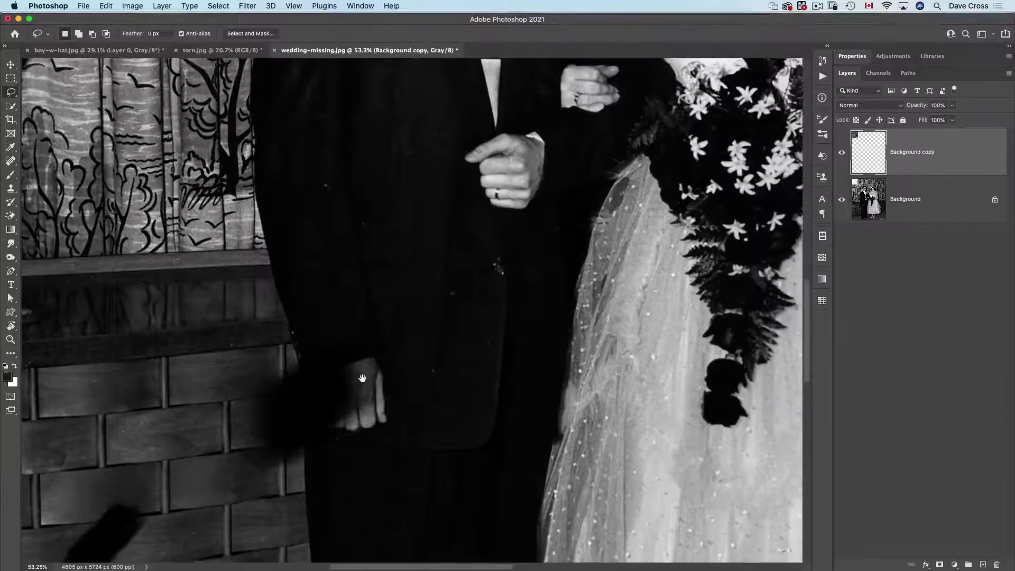
left_click_drag(363, 378, 378, 322)
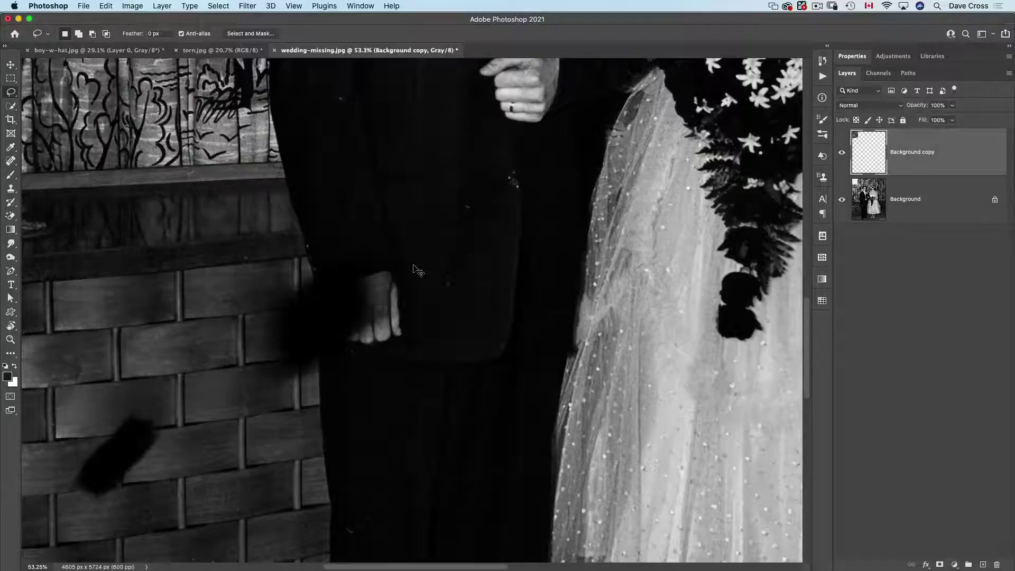
key("super+Tab")
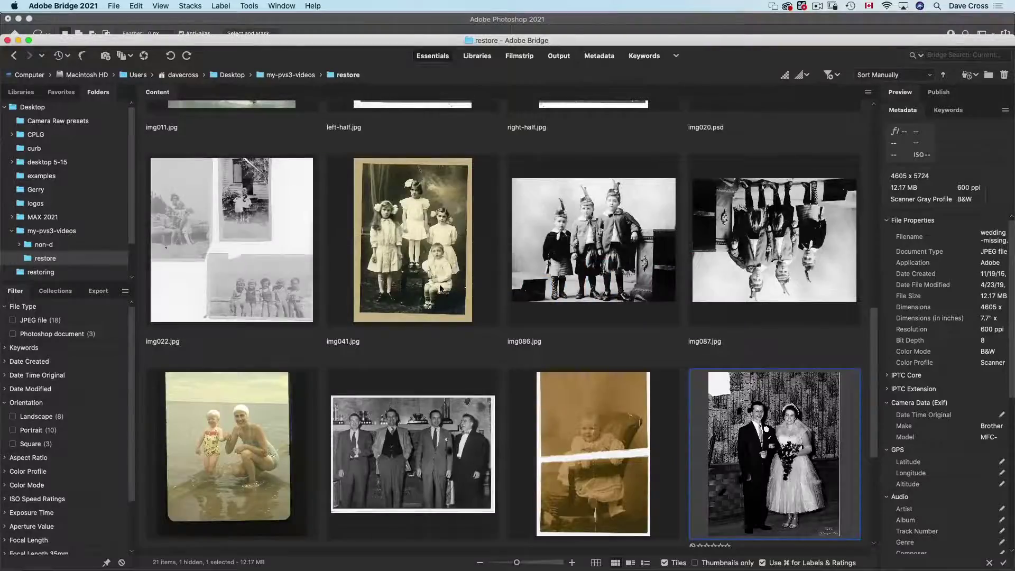
left_click(440, 244)
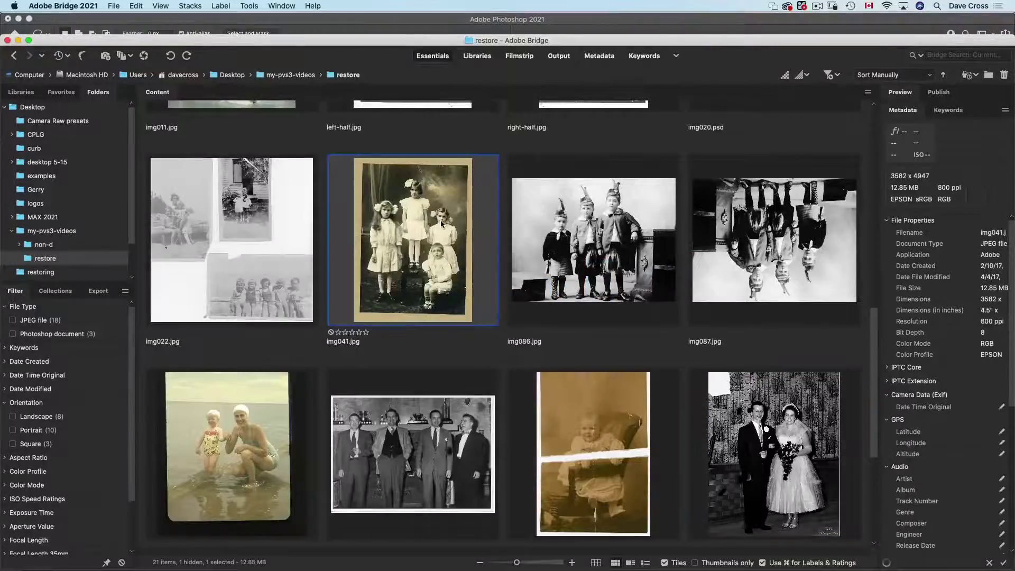
right_click(472, 125)
left_click(875, 365)
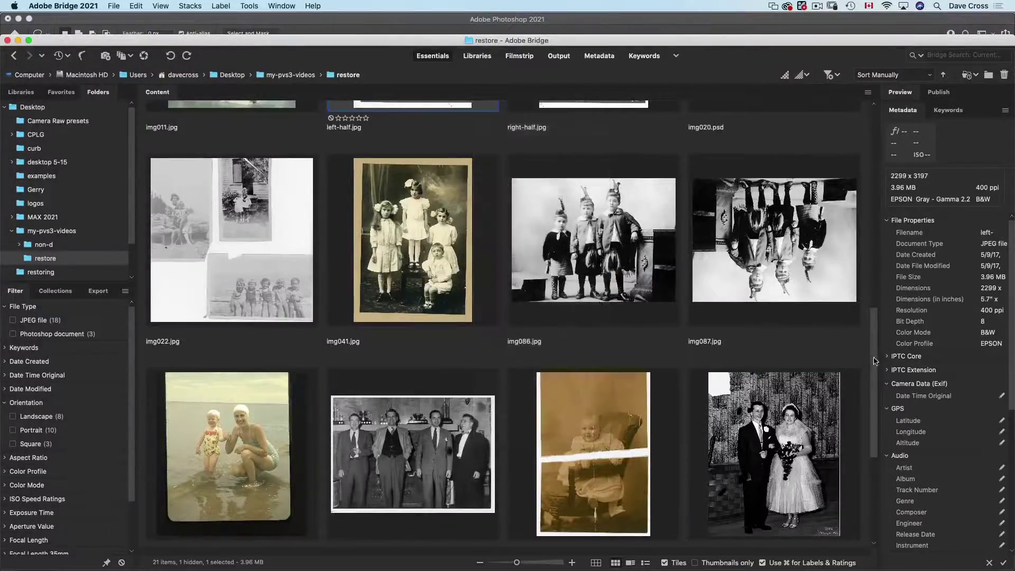
left_click_drag(876, 365, 860, 499)
double_click(277, 453)
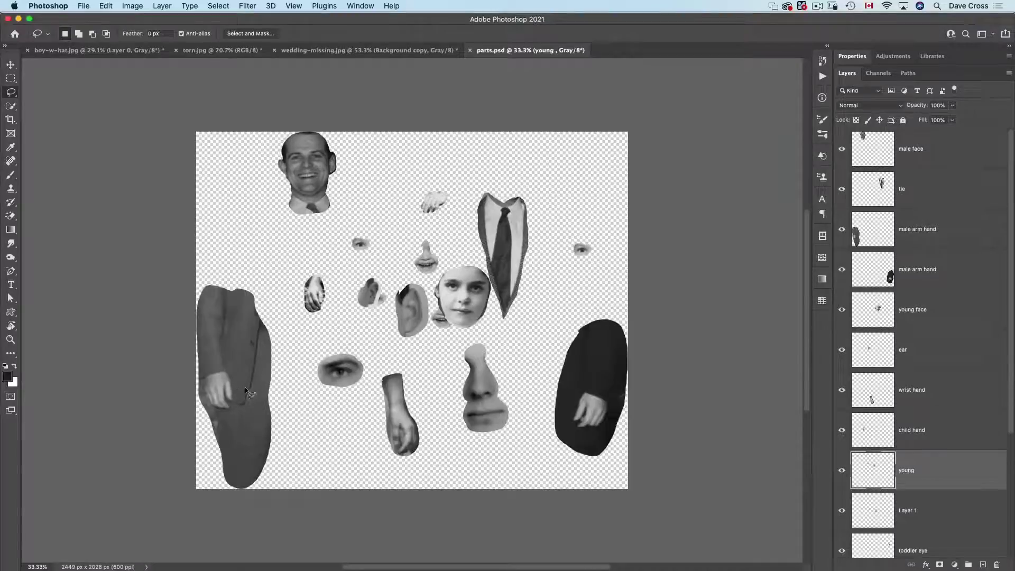
Copy the lighter grey "male arm hand" layer from parts.psd into wedding-missing.jpg
key("v")
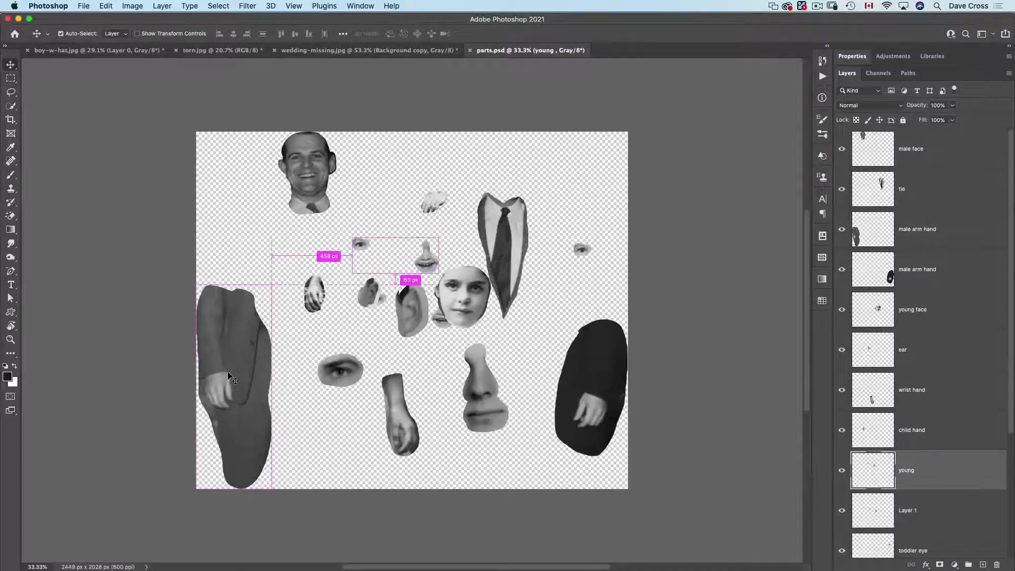
left_click(230, 382, "super")
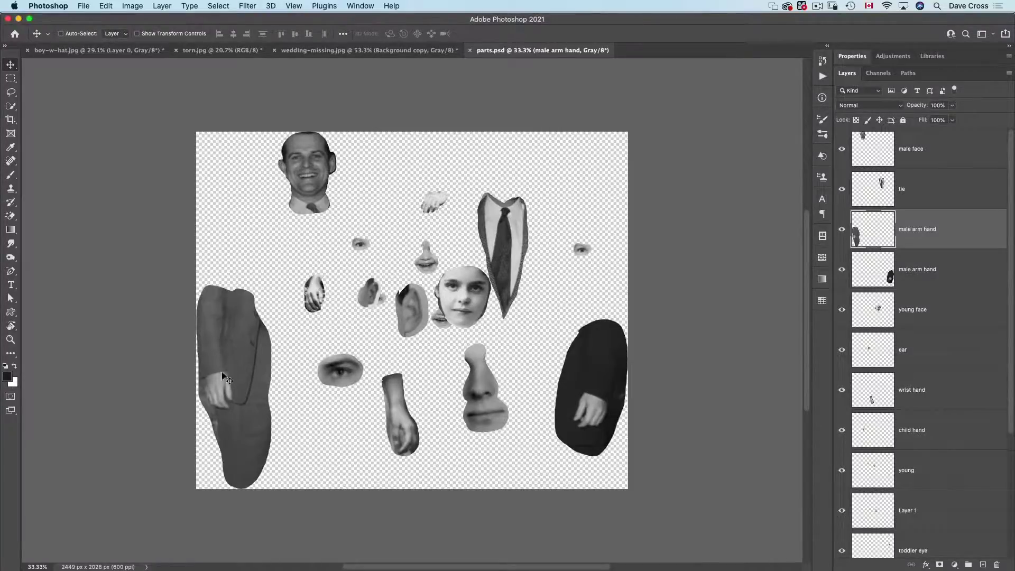
left_click_drag(227, 382, 490, 309)
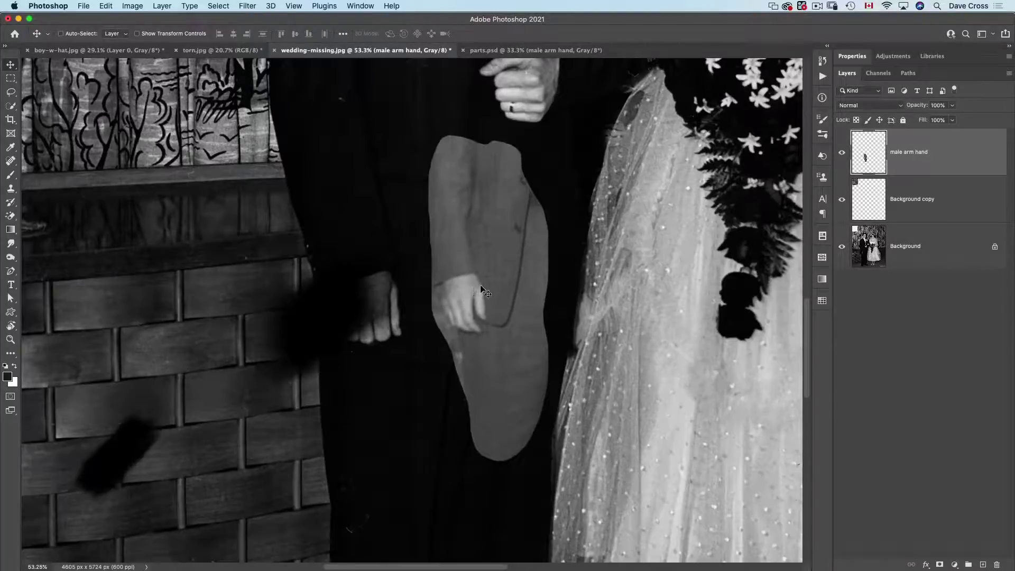
Start a free transform of the arm piece, place it over the groom's damaged hand, and set the layer's opacity to 59%
key("super+t")
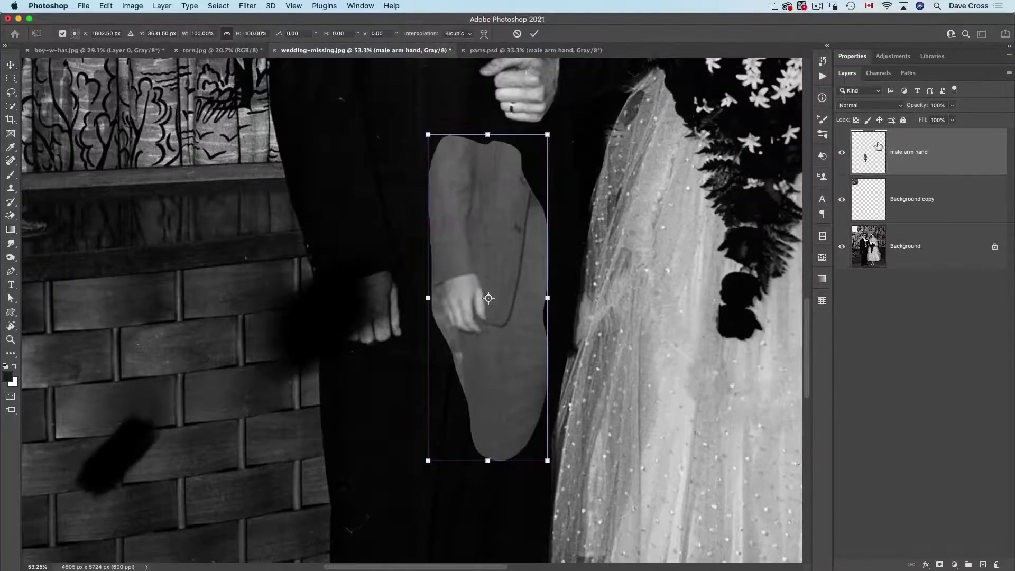
left_click_drag(509, 247, 407, 256)
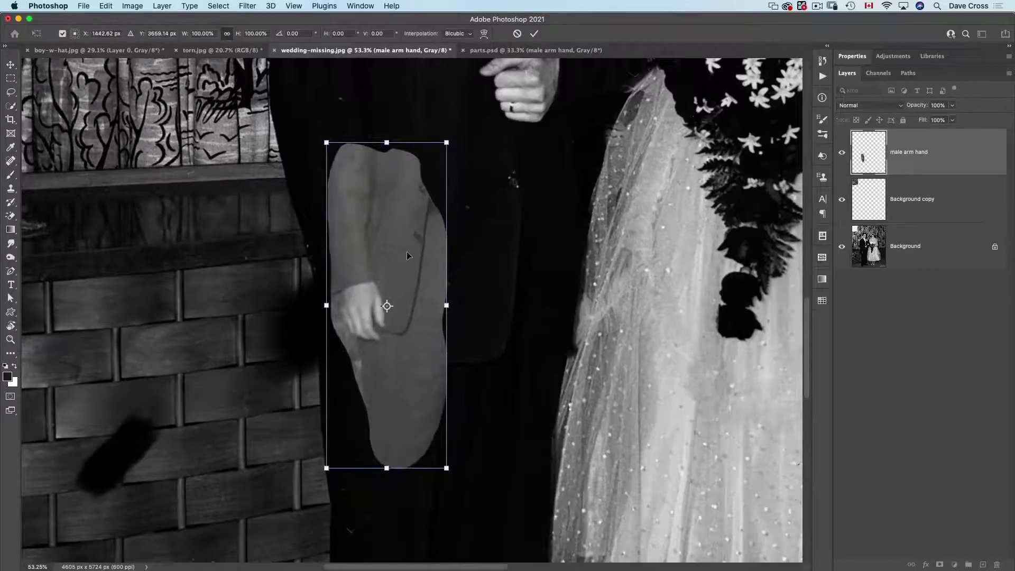
left_click_drag(923, 106, 897, 107)
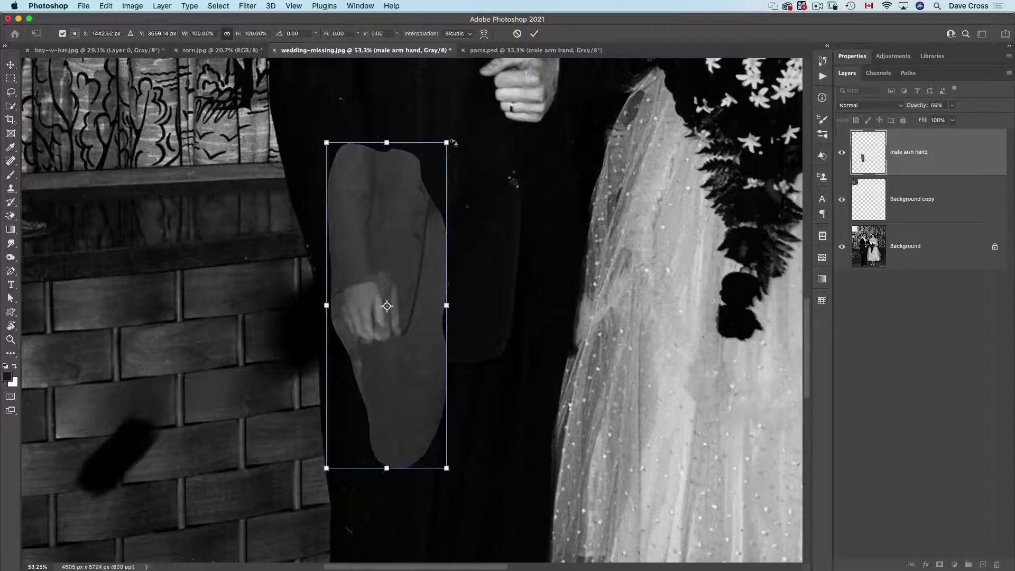
Scale the arm piece to 127.22%, rotate it slightly so its hand lines up with the groom's, and apply the transform
left_click_drag(446, 142, 470, 77)
left_click_drag(417, 223, 419, 253)
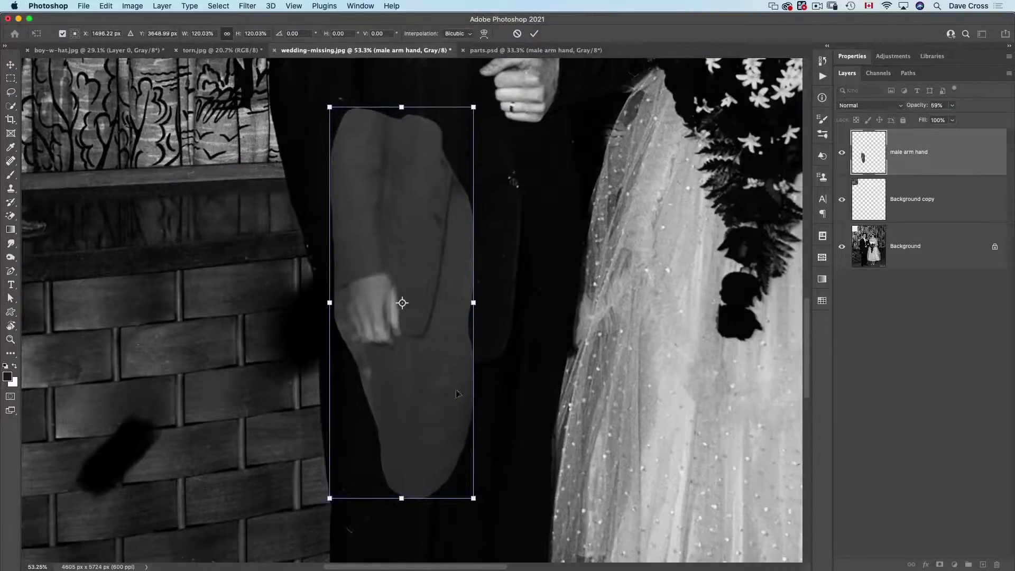
left_click_drag(474, 497, 455, 478)
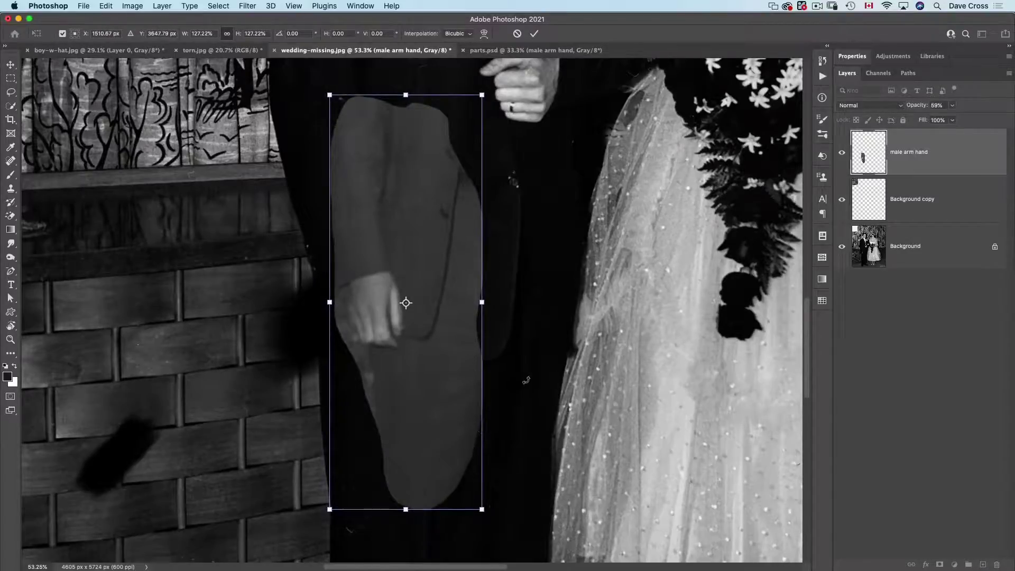
left_click_drag(526, 380, 523, 377)
key("Return")
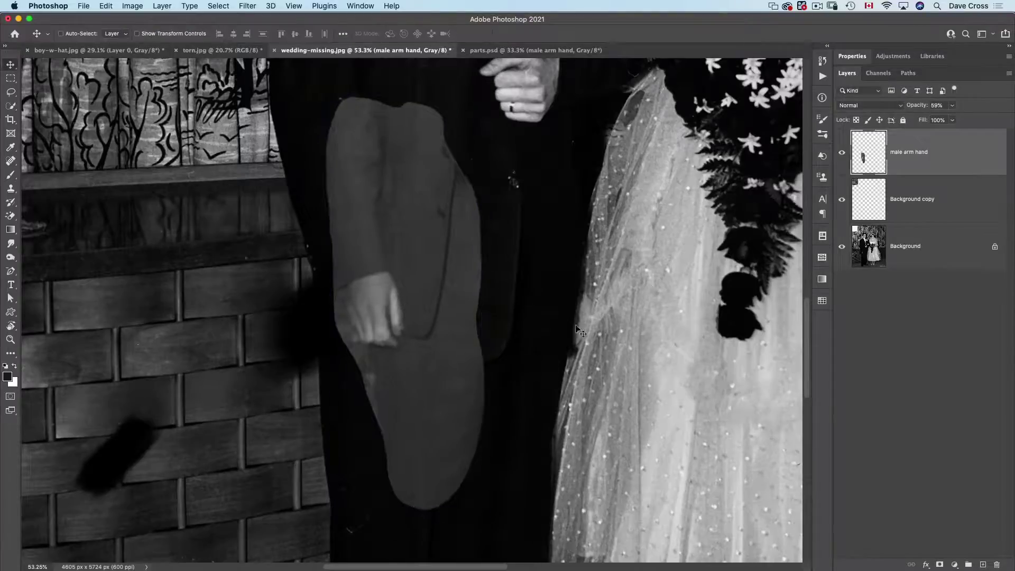
Set the arm layer's opacity to 99% and reveal only its hand by painting white on a black layer mask
left_click_drag(919, 105, 996, 117)
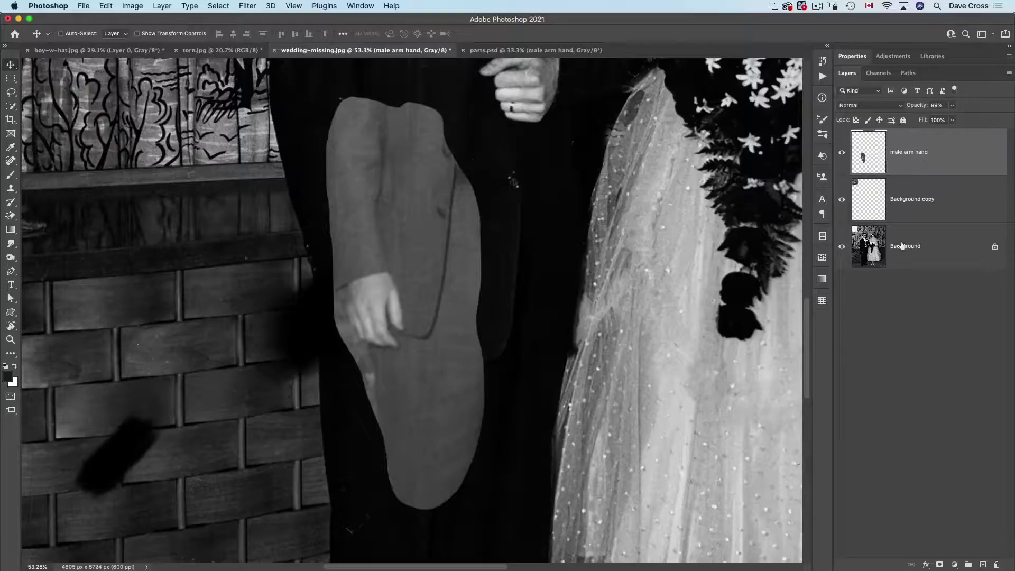
left_click(941, 565, "alt")
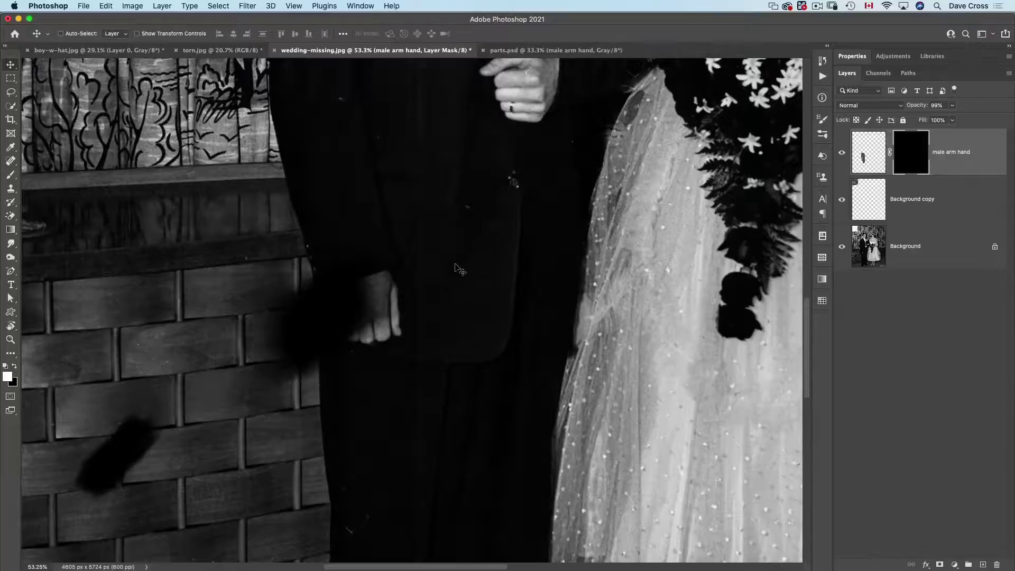
key("b")
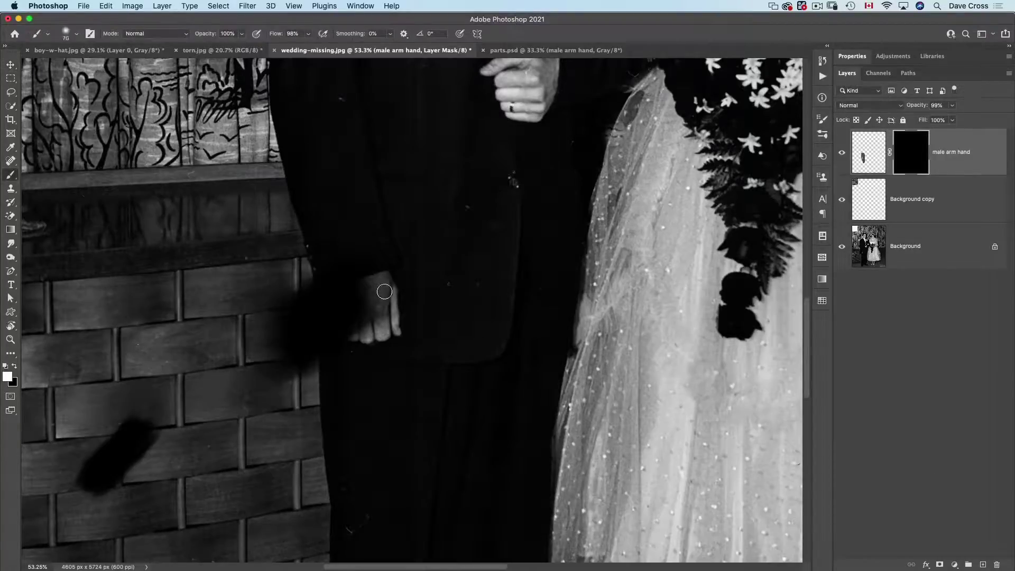
key("bracketright")
key("bracketright")
key("bracketright")
mouse_move(381, 314)
left_mouse_down()
mouse_move(383, 290)
mouse_move(373, 293)
mouse_move(382, 285)
mouse_move(357, 293)
mouse_move(359, 320)
mouse_move(364, 309)
mouse_move(349, 326)
mouse_move(348, 308)
mouse_move(349, 295)
mouse_move(382, 281)
mouse_move(372, 342)
mouse_move(392, 327)
mouse_move(388, 316)
mouse_move(372, 336)
mouse_move(383, 329)
mouse_move(357, 329)
mouse_move(345, 293)
mouse_move(378, 284)
mouse_move(371, 309)
mouse_move(356, 318)
mouse_move(374, 337)
left_mouse_up()
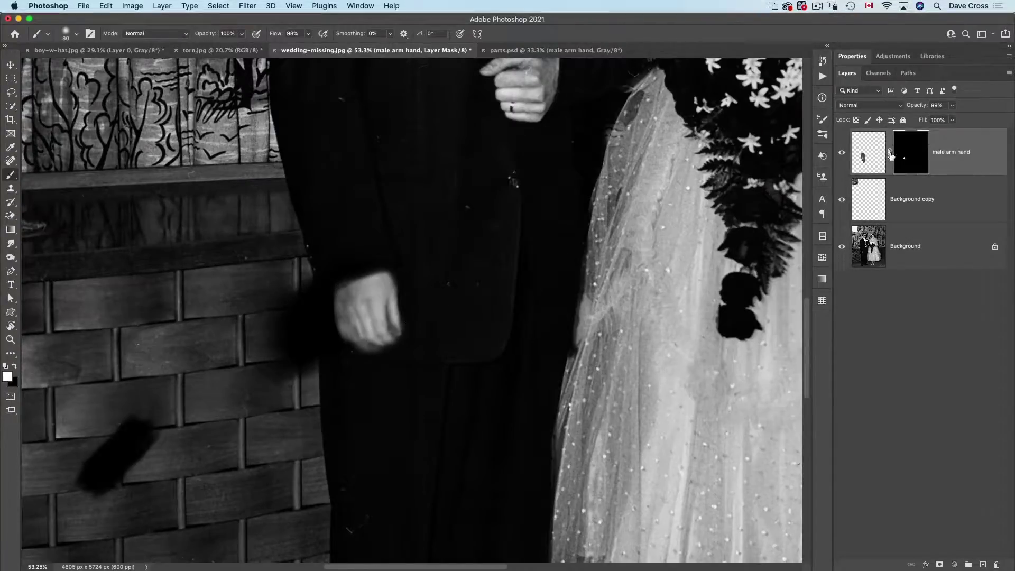
Unlink the arm piece from its layer mask and scale only the piece to about 107%
left_click(864, 160)
key("super+t")
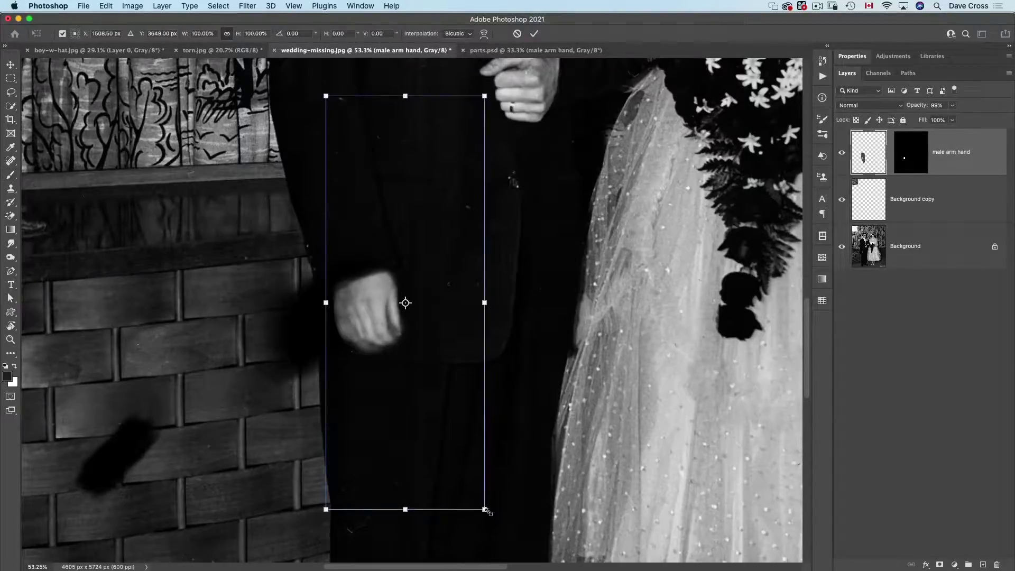
left_click_drag(486, 511, 501, 522)
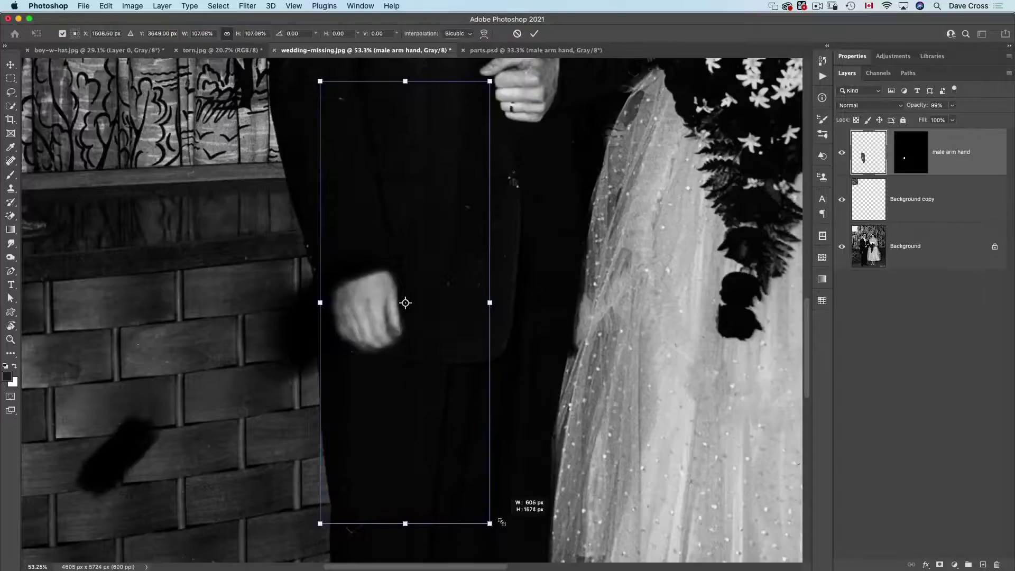
key("Return")
key("b")
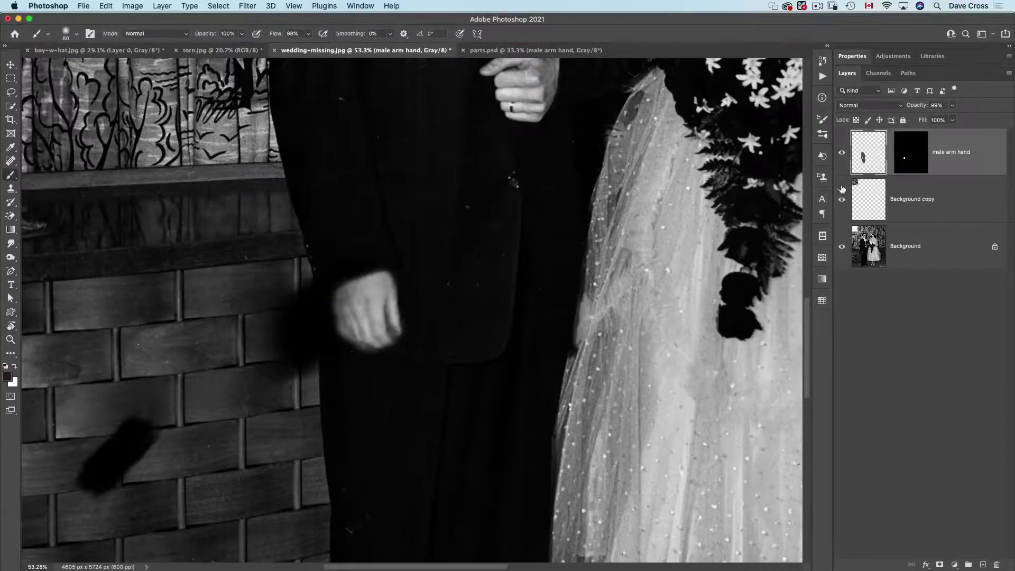
Add a Levels adjustment clipped to the male arm hand layer and darken its midtones to 0.67
left_click(955, 565)
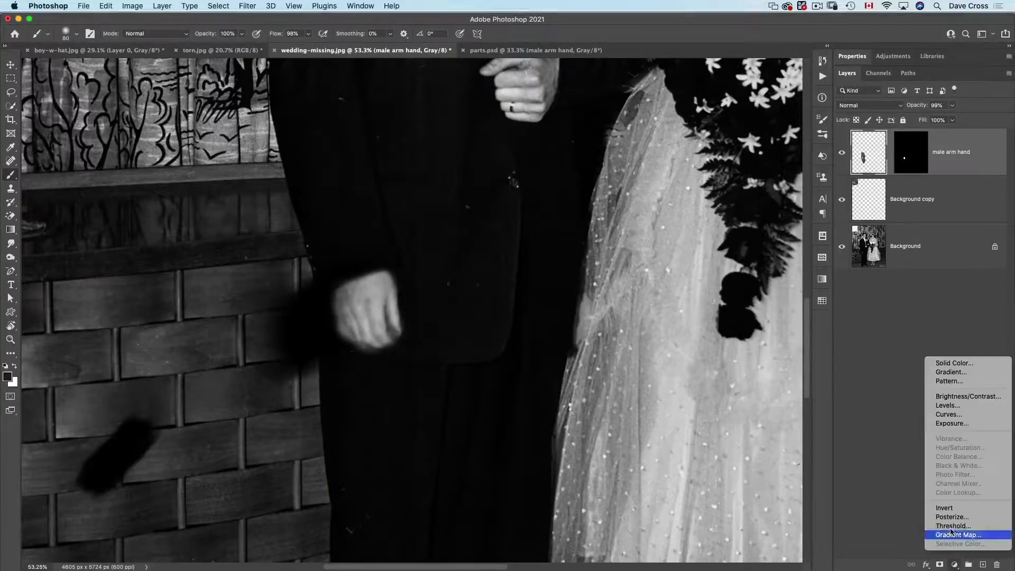
left_click(939, 405)
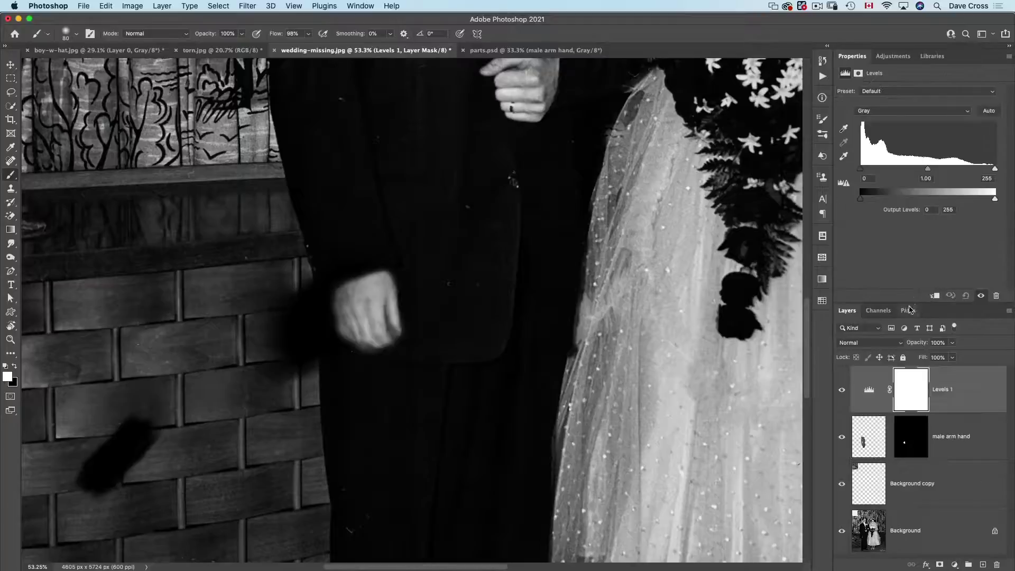
left_click(934, 298)
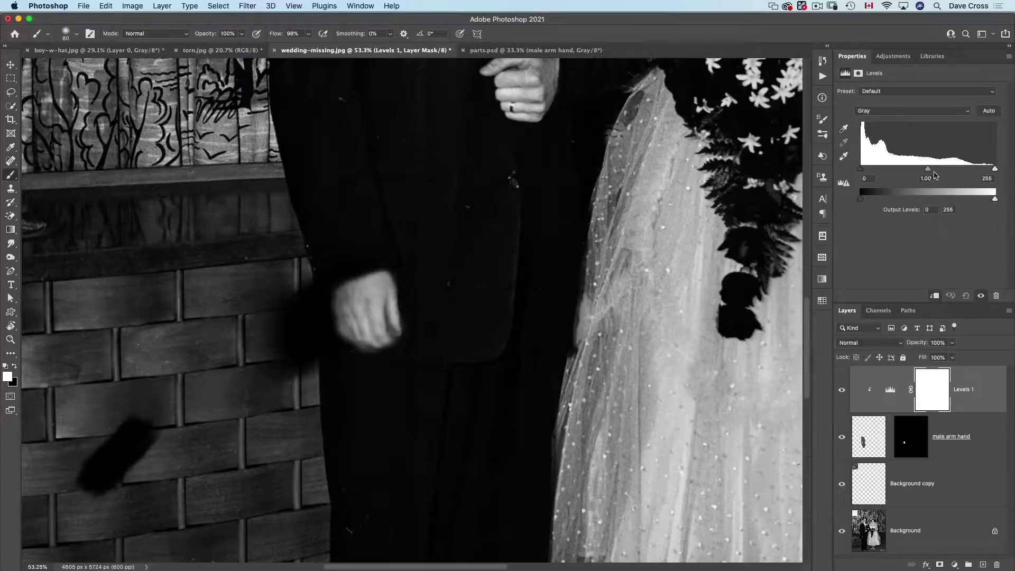
left_click_drag(931, 170, 945, 172)
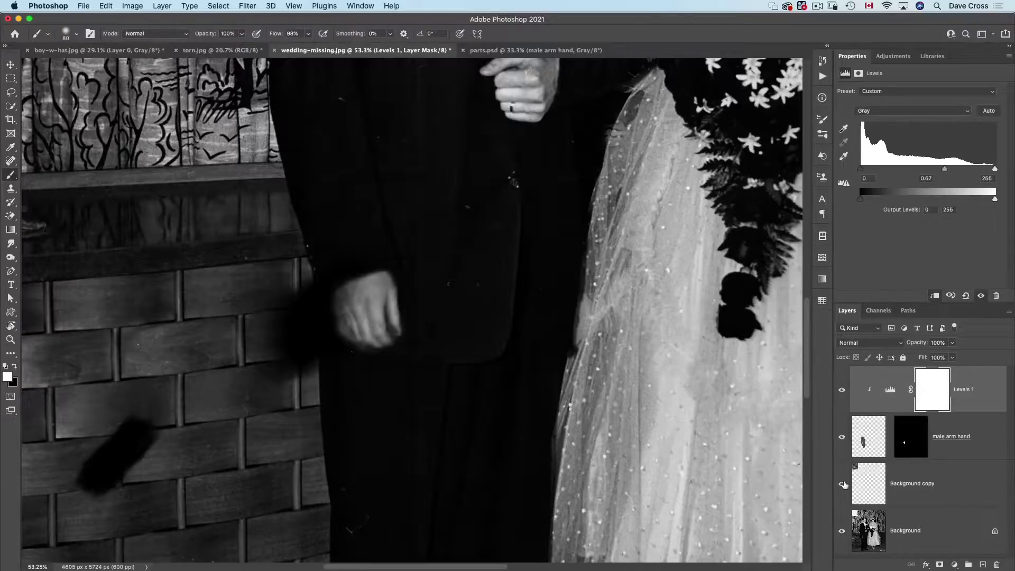
Compare the repaired wedding photo with its original background, close up and in full, and review the body parts in parts.psd
left_click(841, 531, "alt")
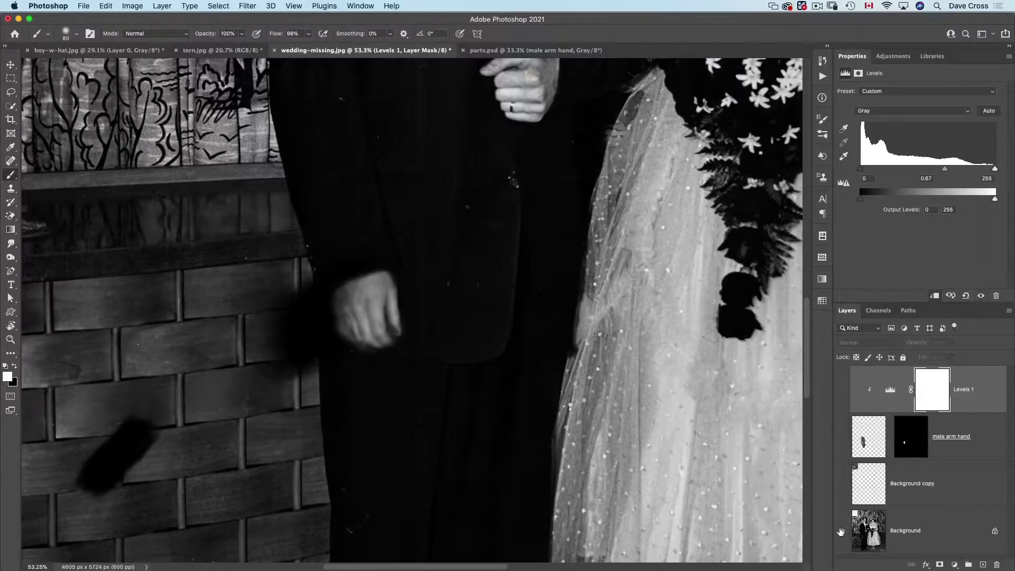
left_click(841, 531, "alt")
left_click(841, 531, "alt")
left_click(841, 532, "alt")
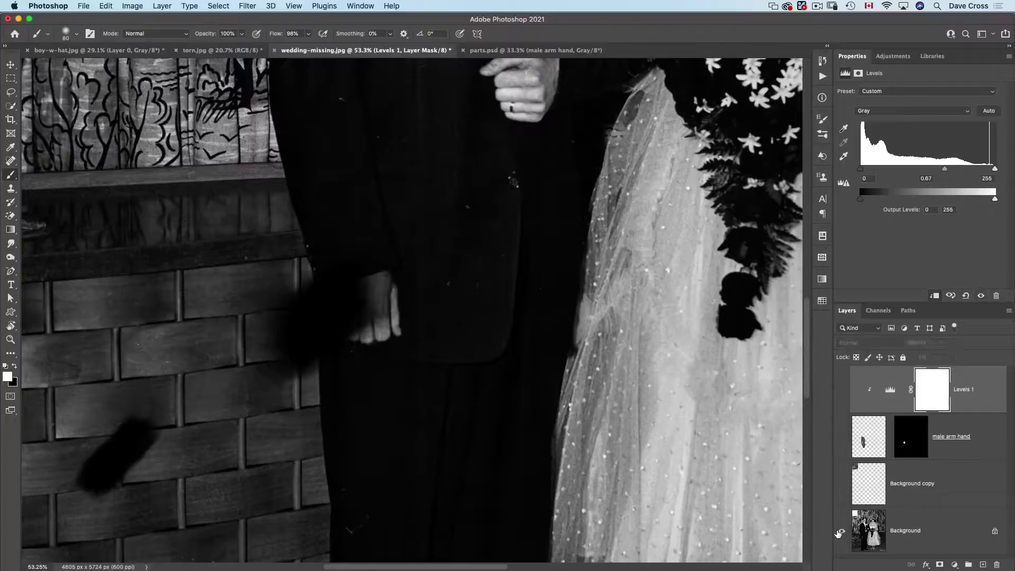
left_click(841, 531, "alt")
left_click(839, 533, "alt")
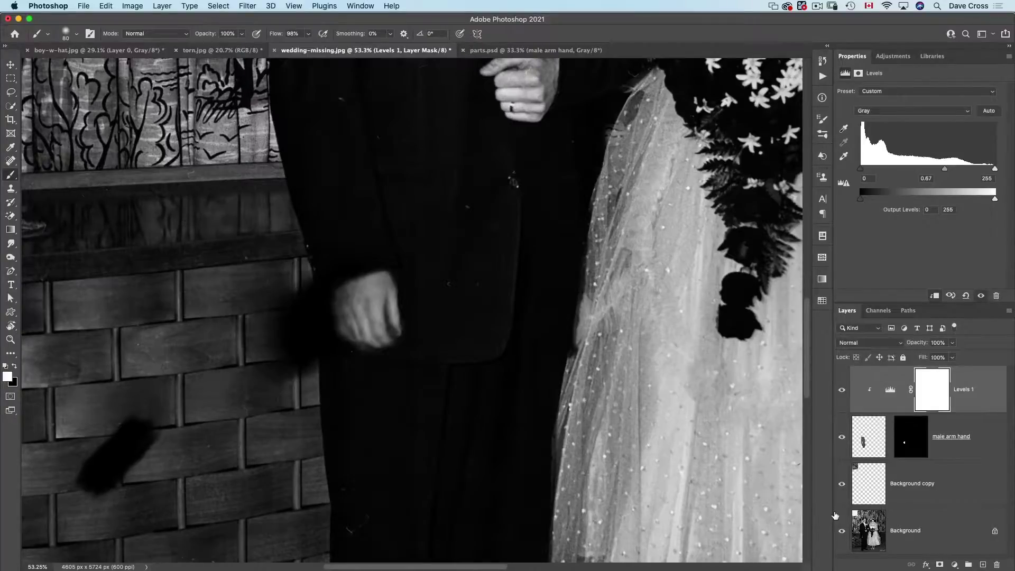
key("super+0")
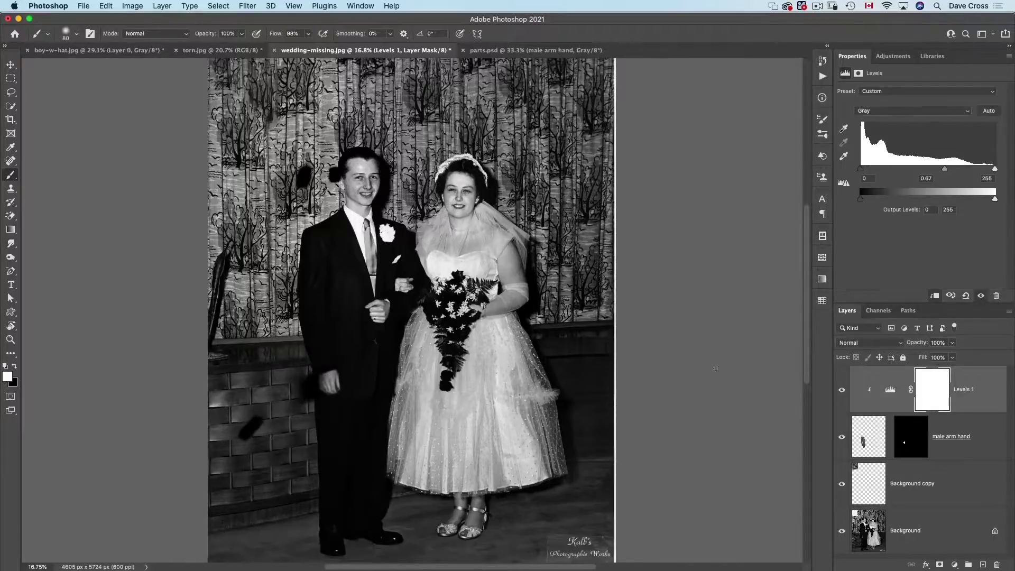
left_click(844, 532, "alt")
left_click(842, 535, "alt")
left_click(840, 537, "alt")
left_click(841, 534, "alt")
left_click(501, 53)
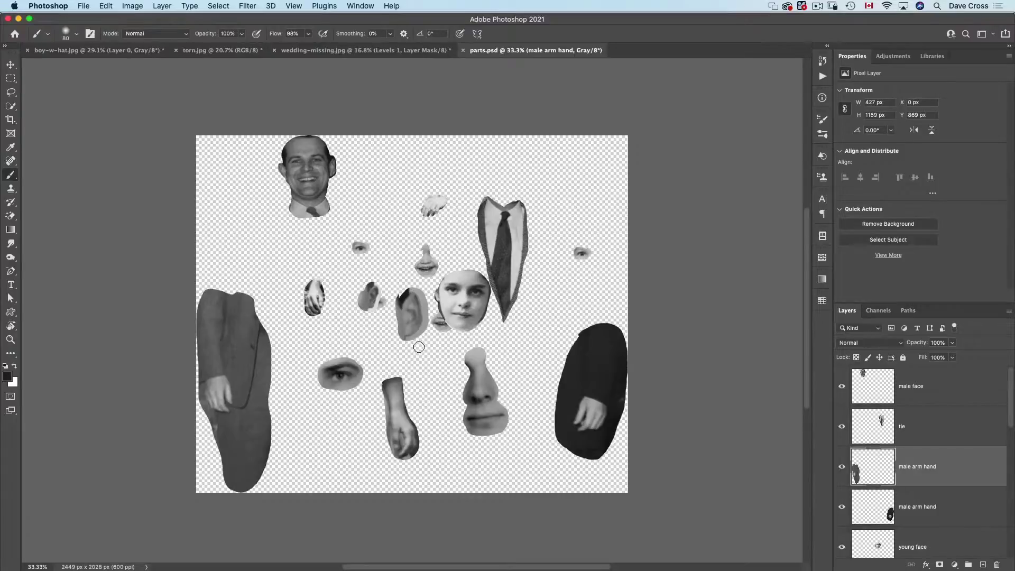
left_click(409, 53)
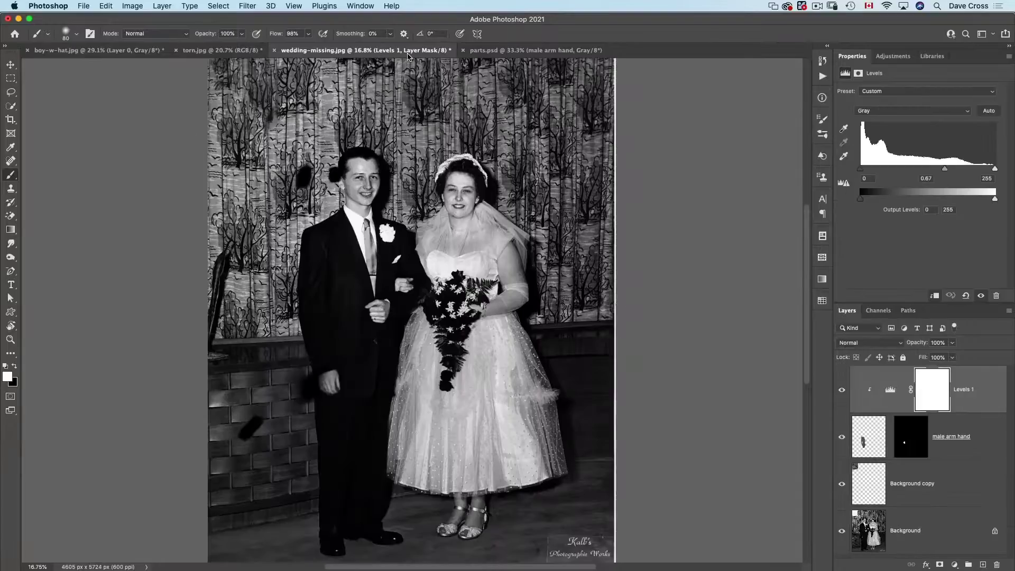